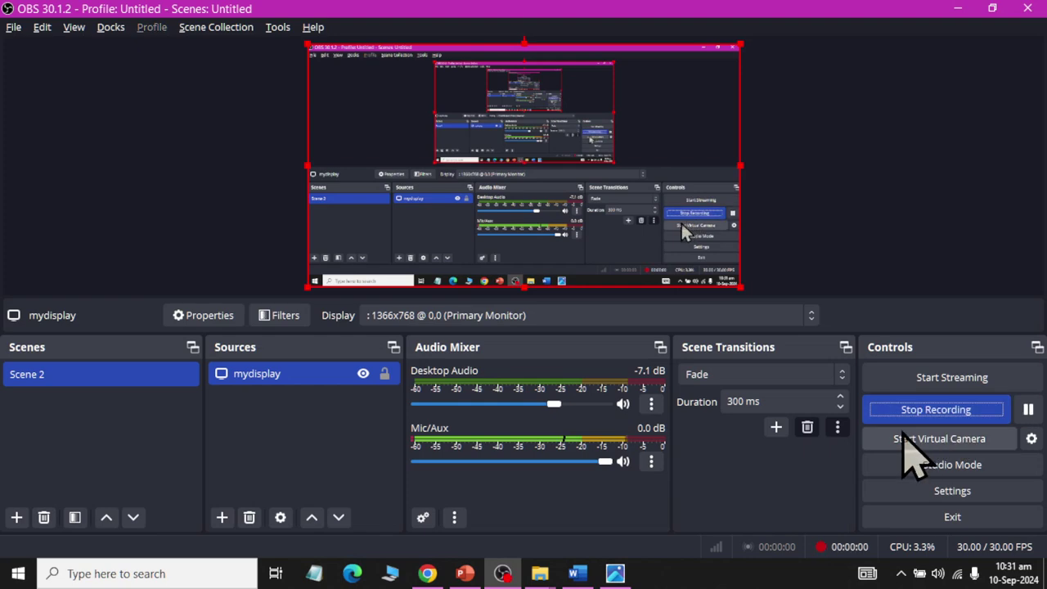
- Start the OBS recording, glance at the Smart Assignment 09.jpg chart, and return to Word
key("alt+Tab")
key("alt+Tab")
key("alt+shift+Tab")
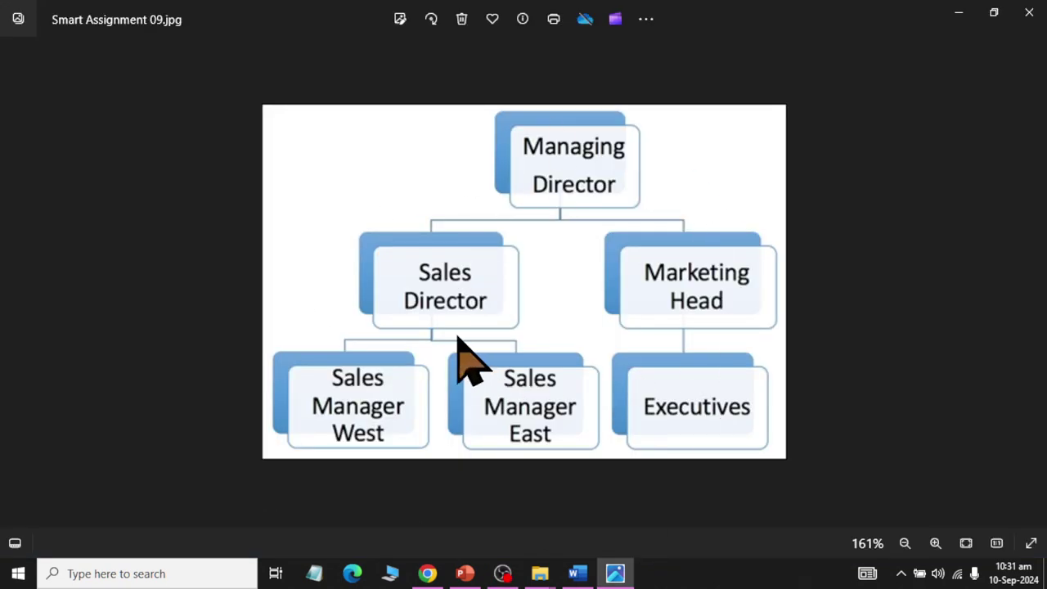
key("alt+Tab")
key("alt+Tab")
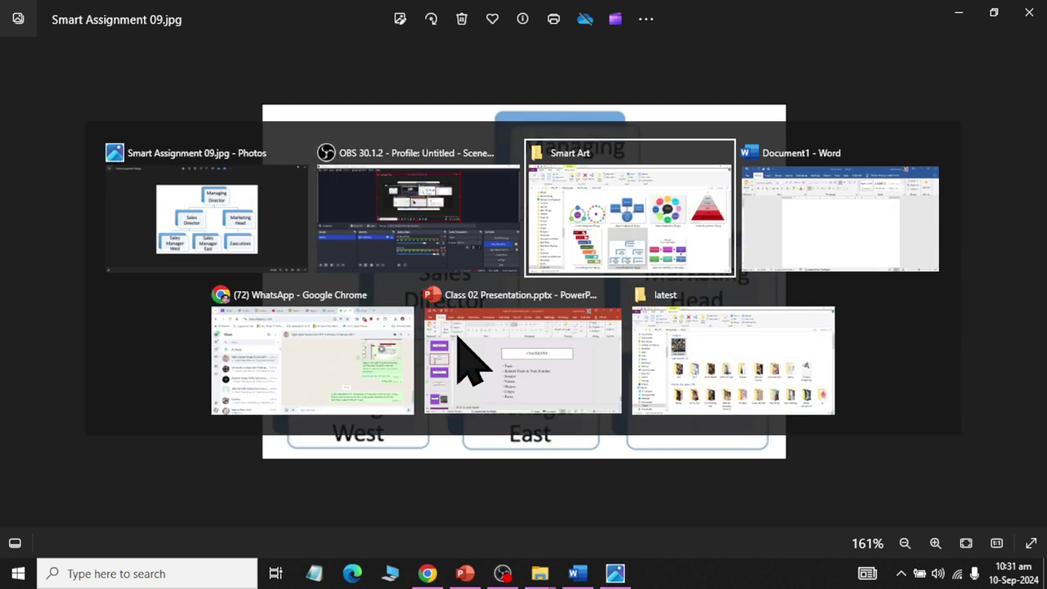
key("alt+Tab")
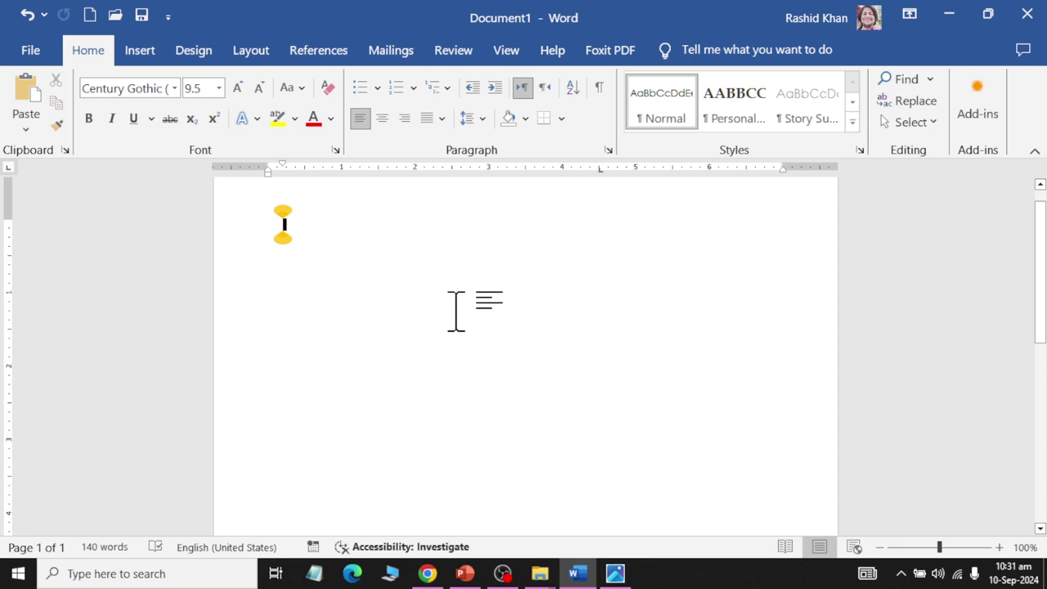
- Clear all custom tab stops, including 4.5", then review the reference chart image
scroll(455, 311, "up", 3, "ctrl")
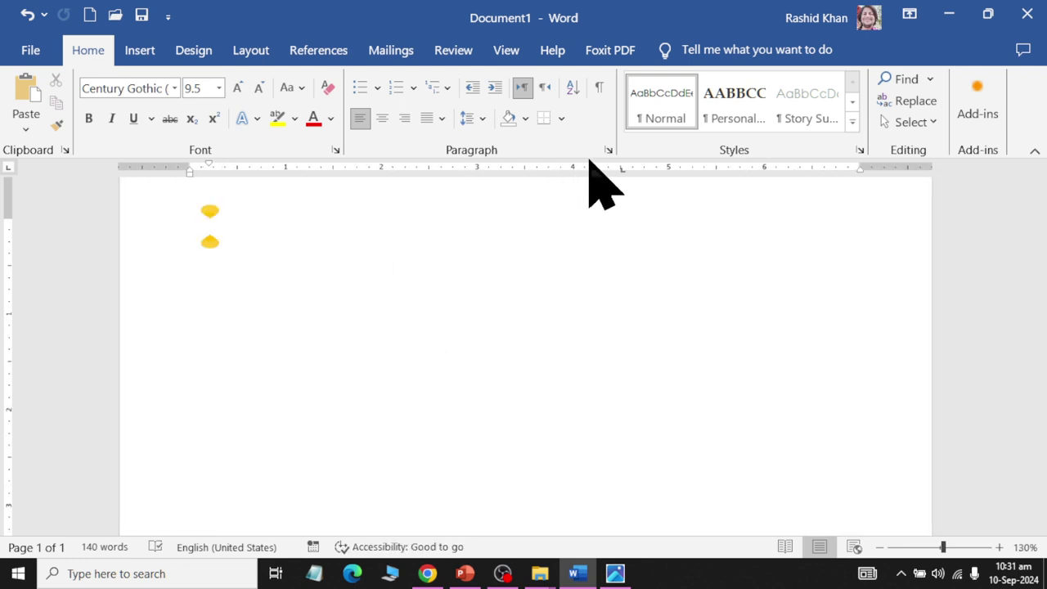
double_click(619, 172)
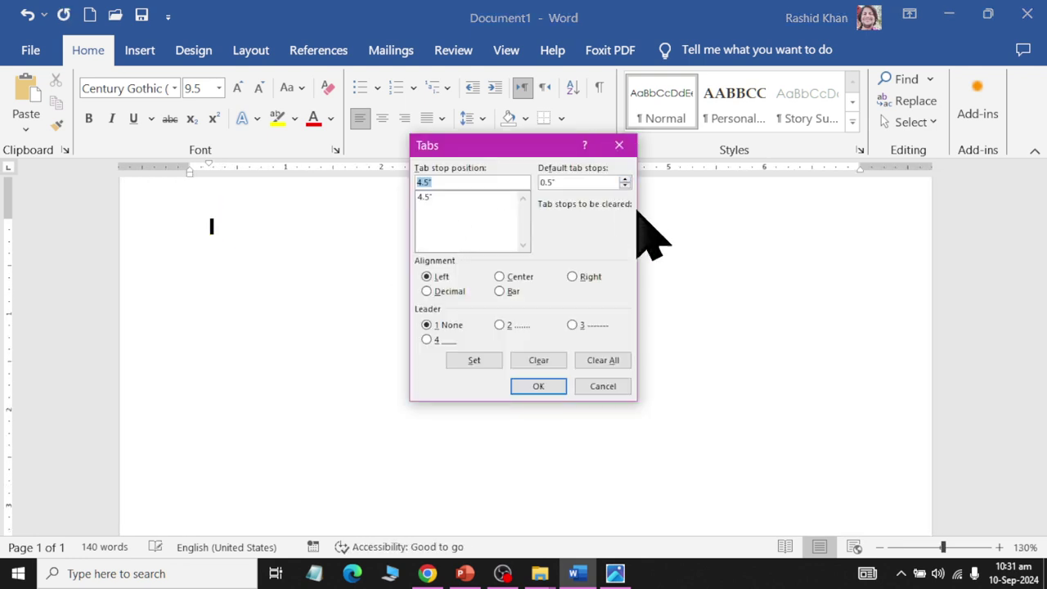
left_click(602, 361)
left_click(515, 387)
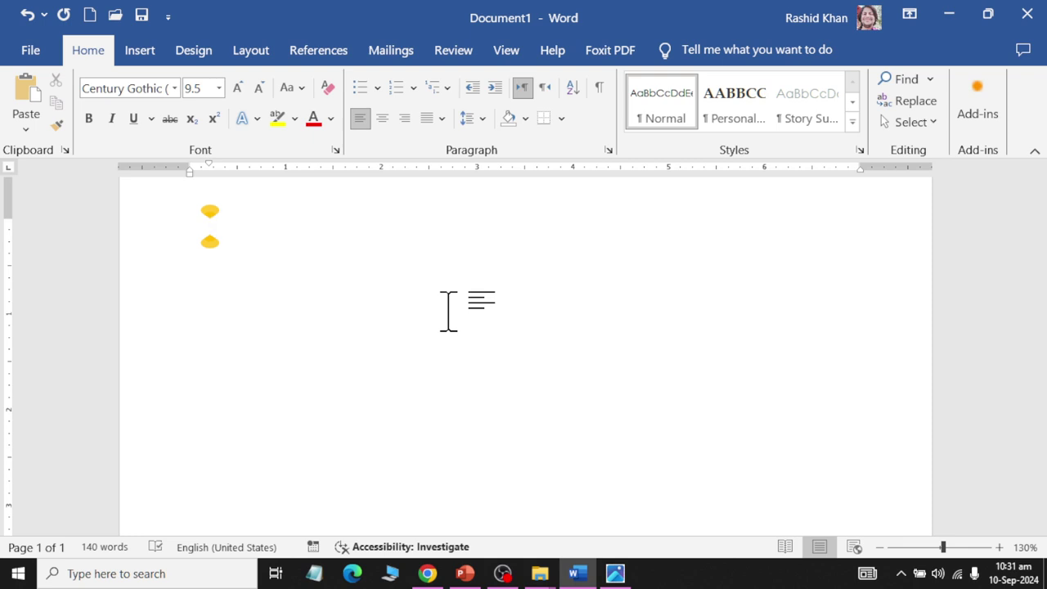
key("alt+Tab")
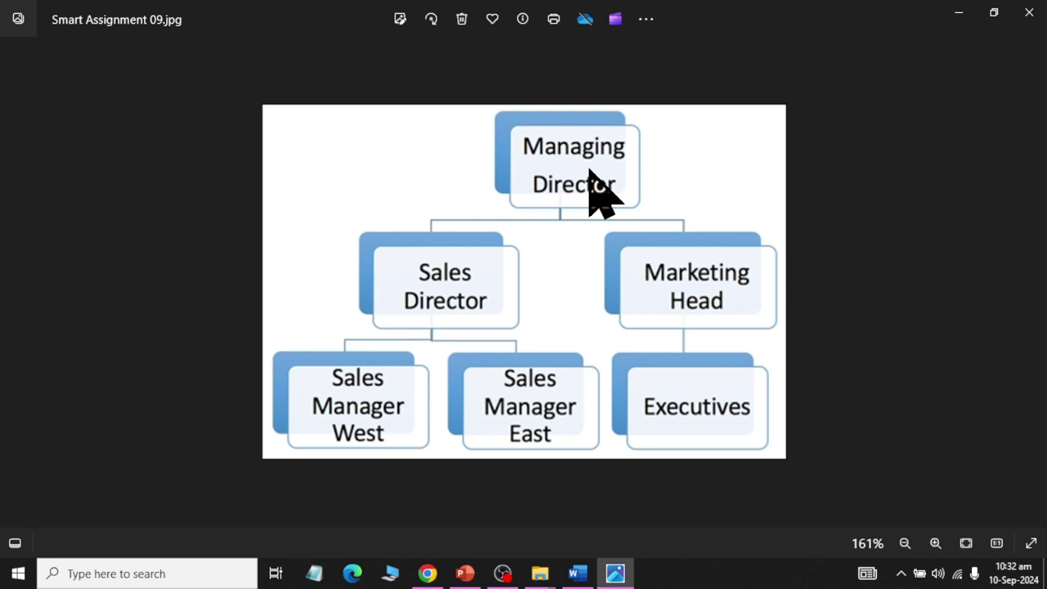
key("alt+Tab")
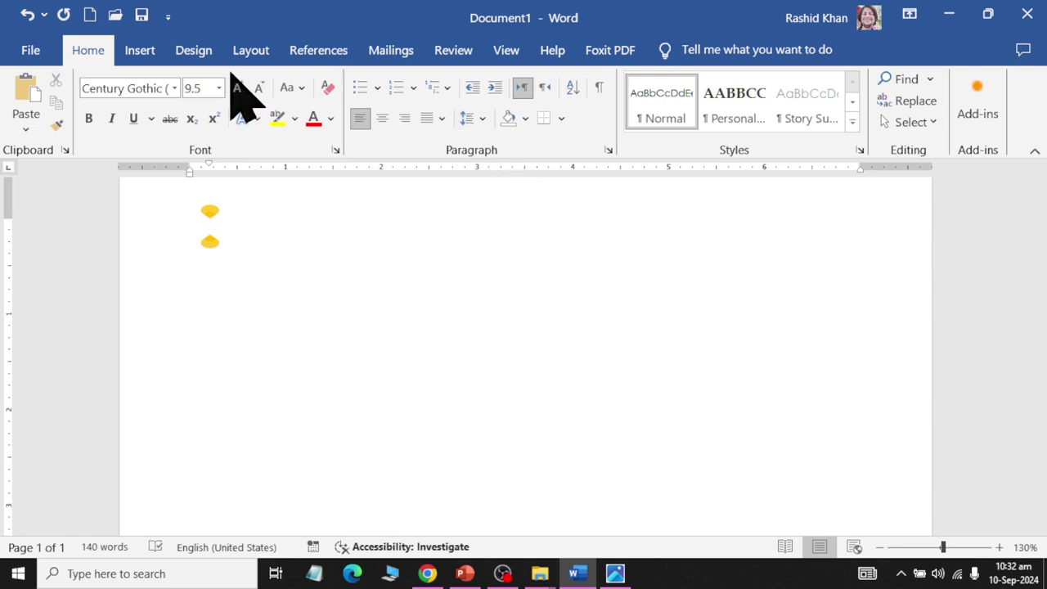
- Check the page orientation setting in Layout
left_click(250, 50)
left_click(90, 123)
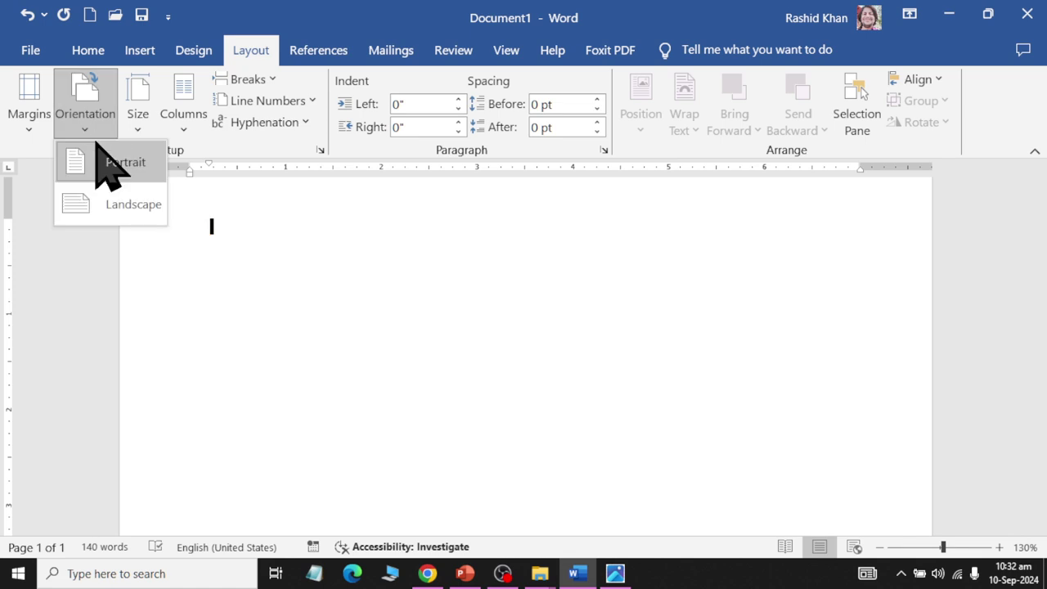
left_click(119, 245)
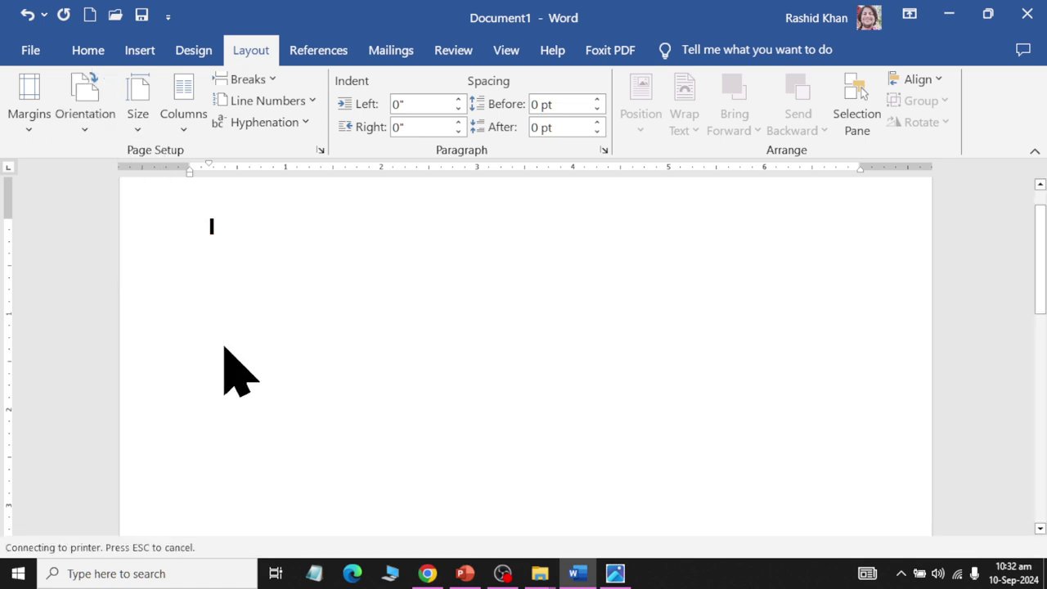
- Insert a SmartArt graphic with the Hierarchy layout from the Hierarchy category
left_click(133, 51)
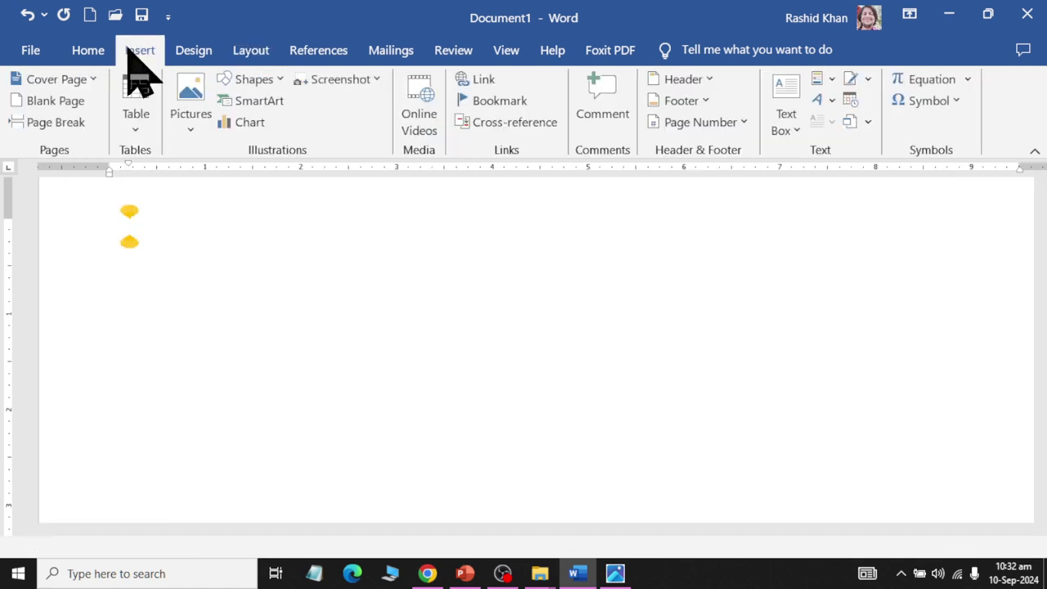
left_click(225, 103)
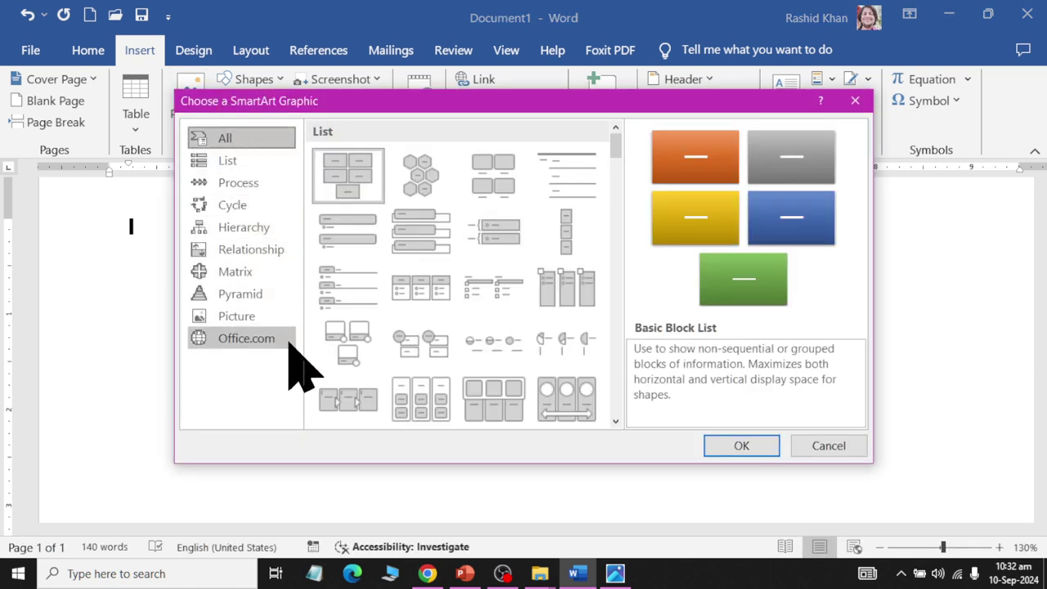
left_click(242, 226)
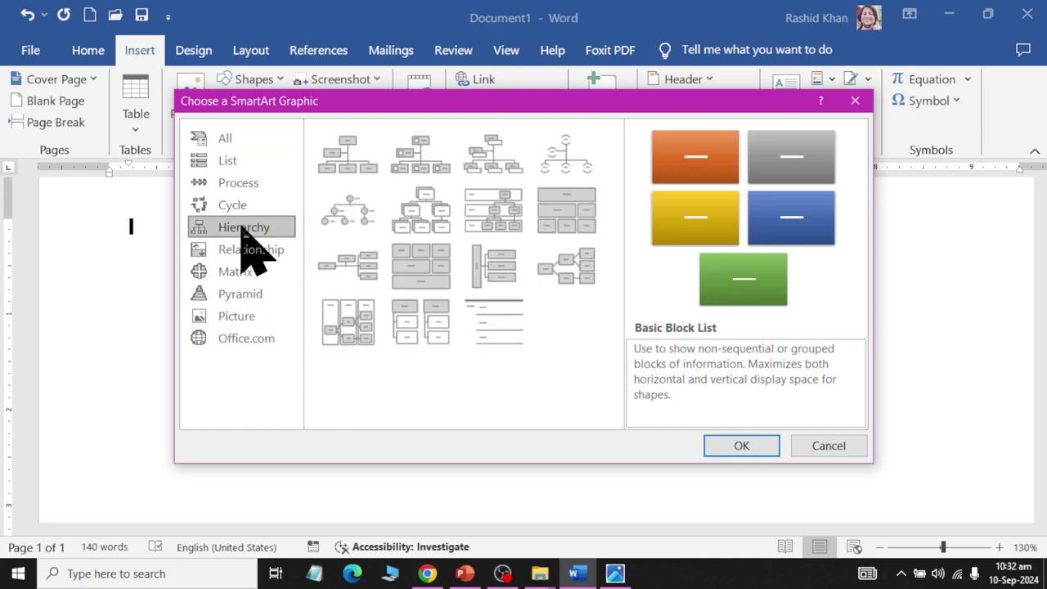
left_click(415, 227)
left_click(720, 446)
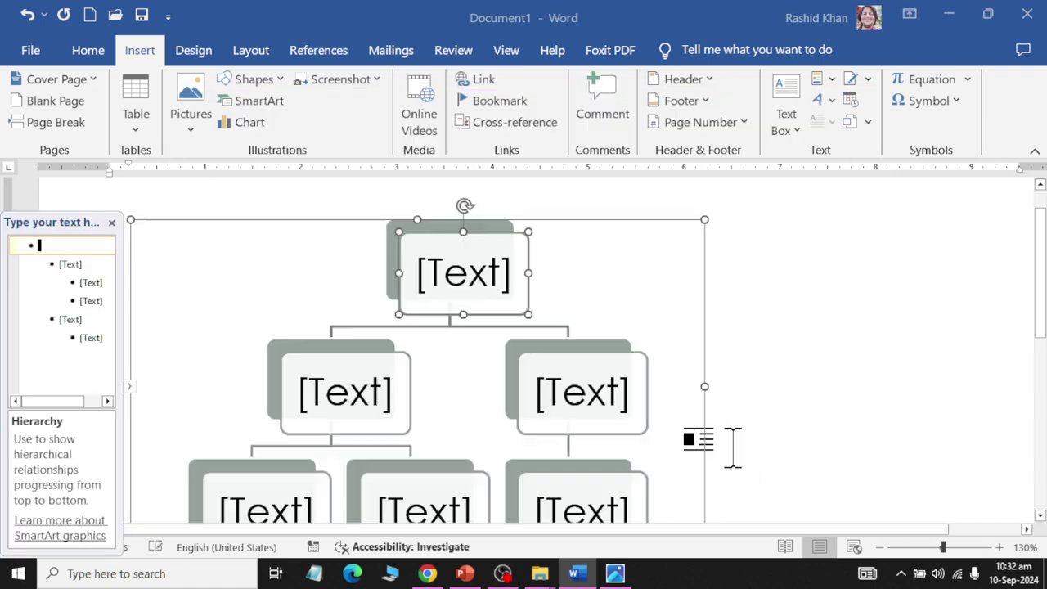
- Delete the extra placeholder bullets in the text pane, leaving one top-level box
scroll(710, 296, "down", 2)
scroll(710, 297, "down", 2)
scroll(710, 297, "down", 4, "ctrl")
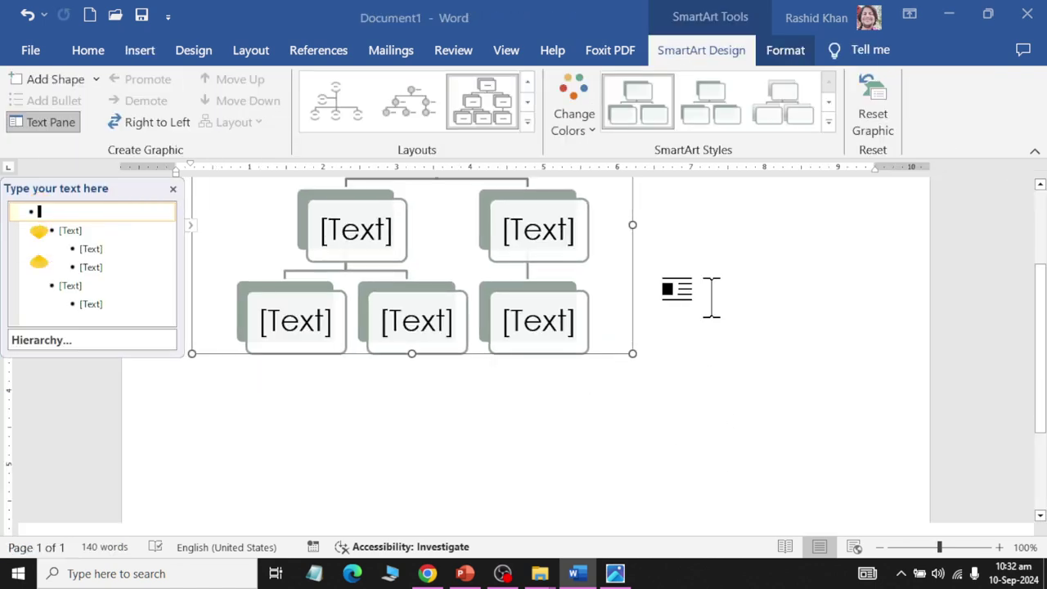
scroll(710, 297, "up", 1)
scroll(710, 297, "up", 1)
scroll(710, 297, "up", 1, "ctrl")
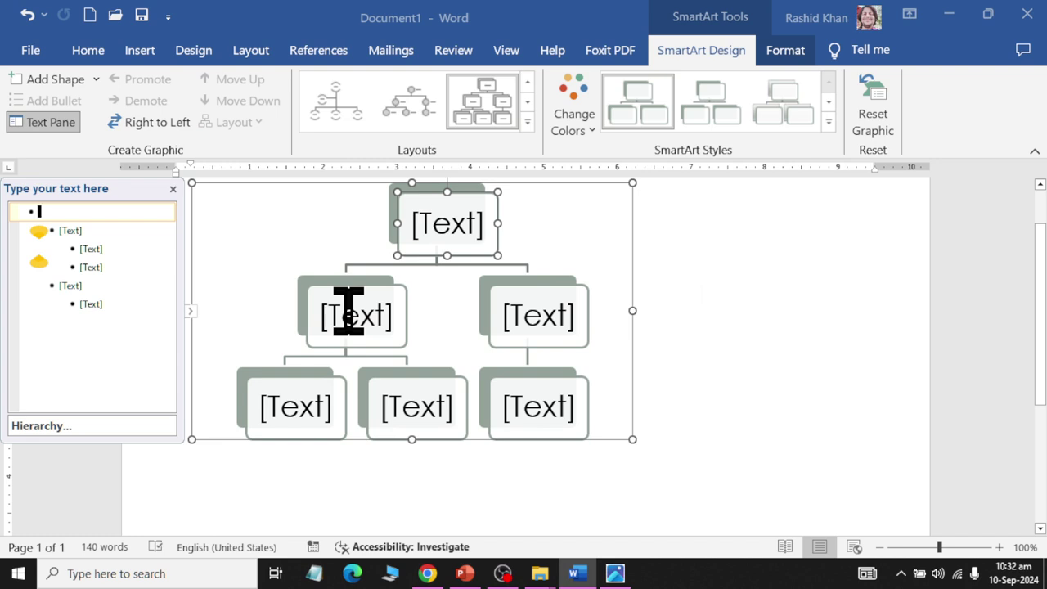
left_click(130, 348)
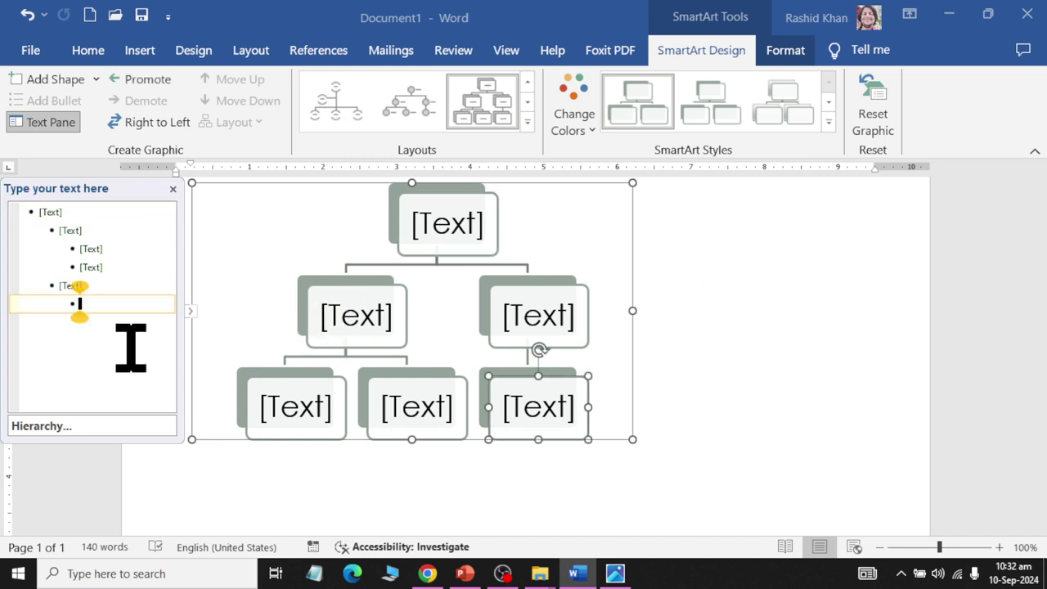
key("BackSpace")
key("BackSpace")
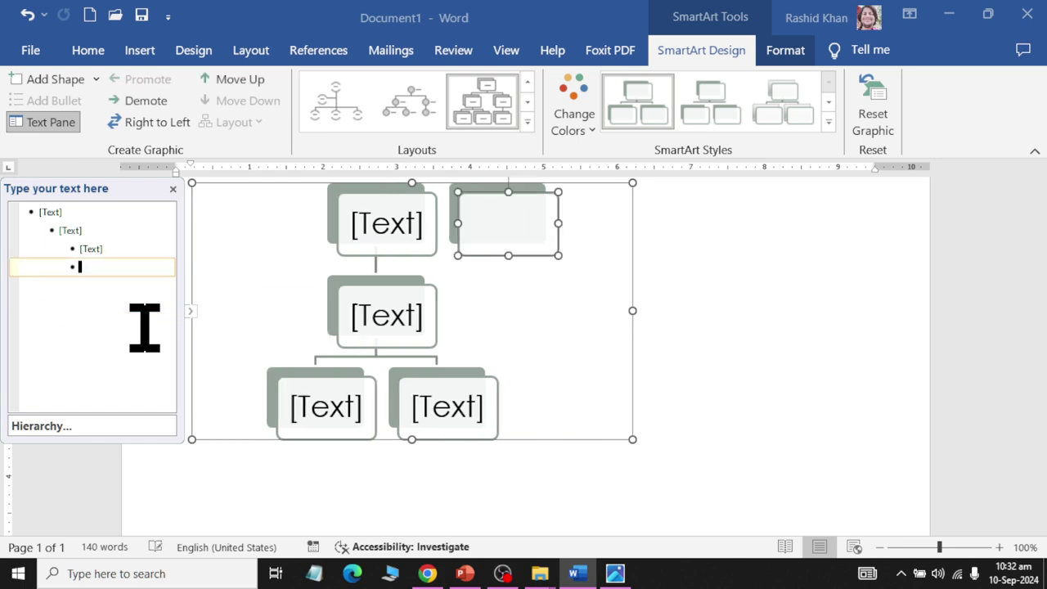
key("BackSpace")
key("BackSpace")
key("BackSpace")
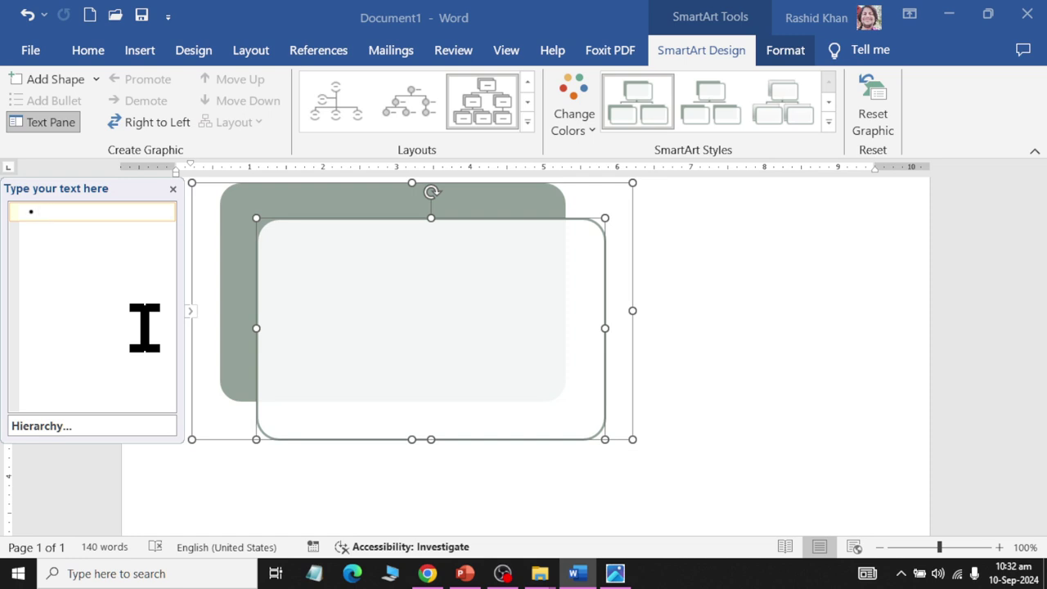
type("D")
key("BackSpace")
- Label the top box OWNER and remove the extra box added after it
type("O")
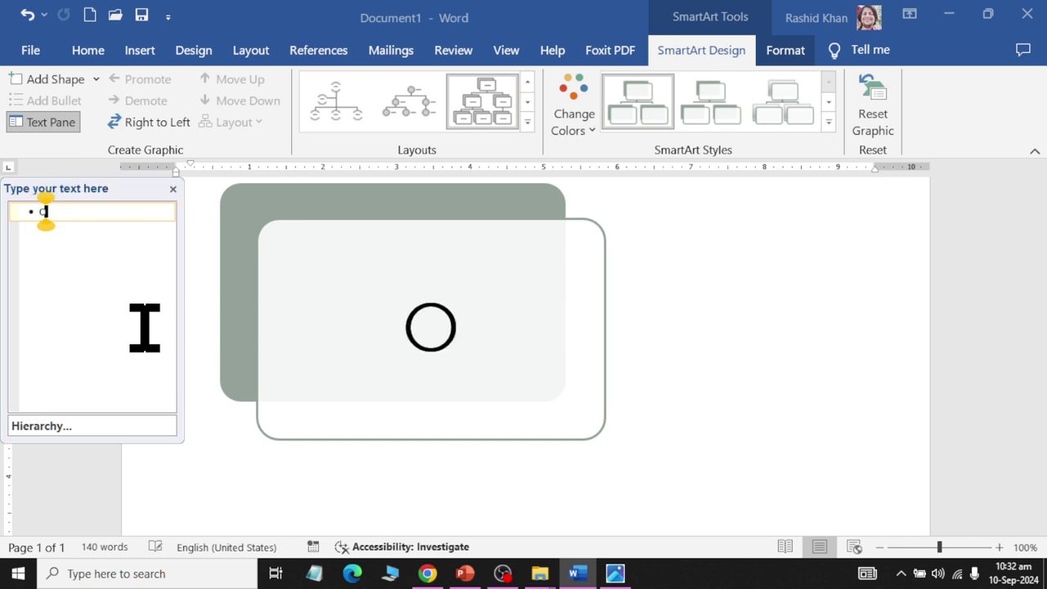
type("WNER")
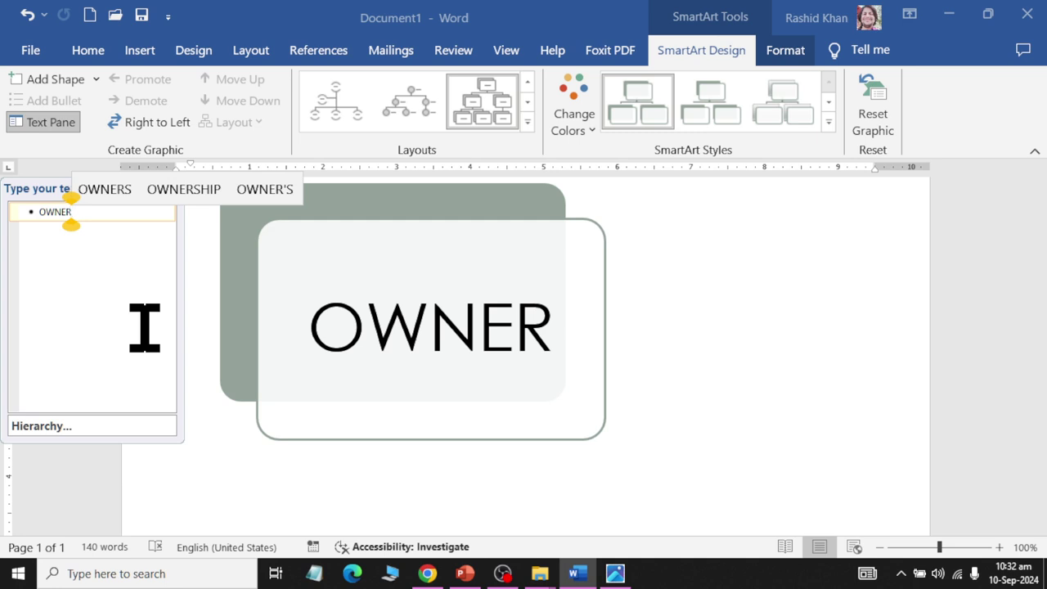
left_click(95, 78)
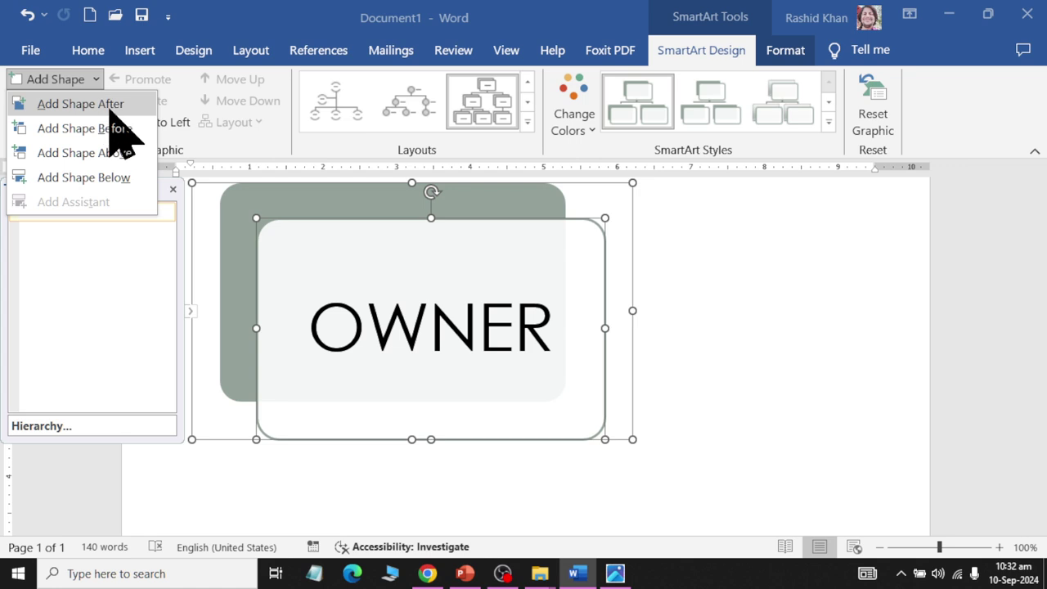
left_click(110, 109)
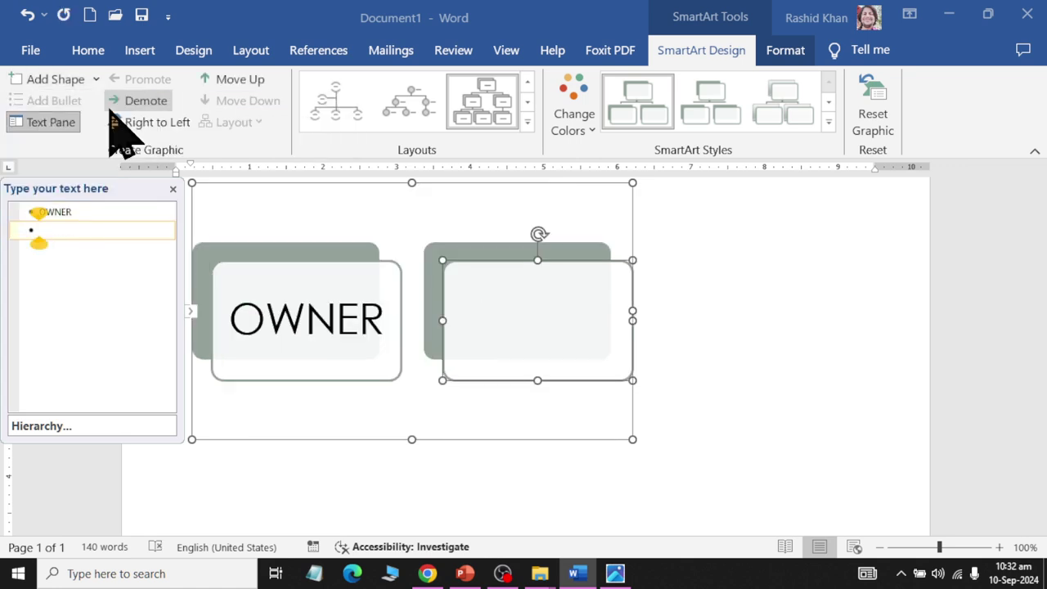
key("BackSpace")
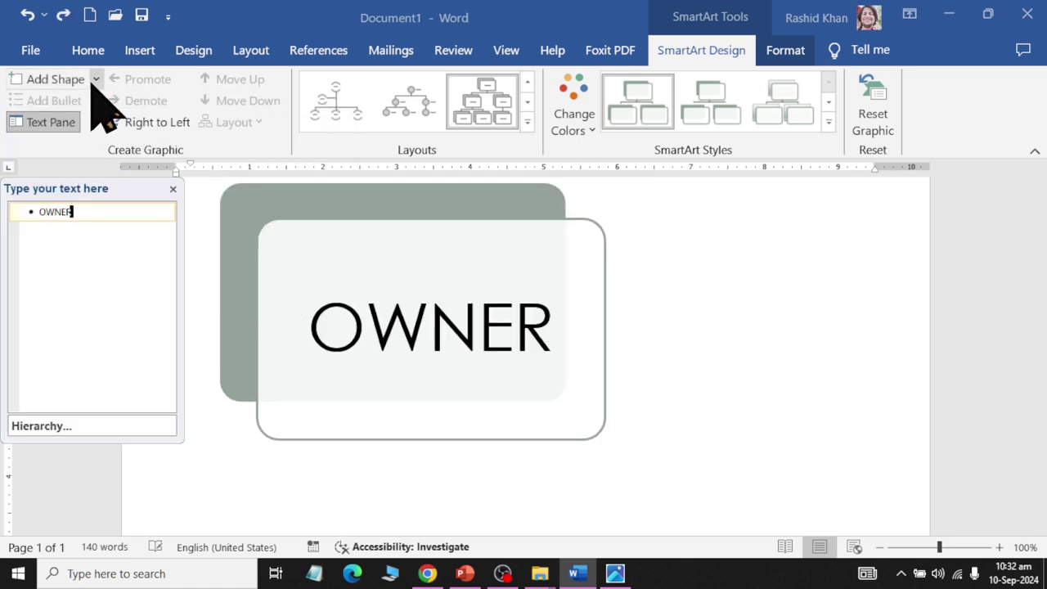
left_click(96, 79)
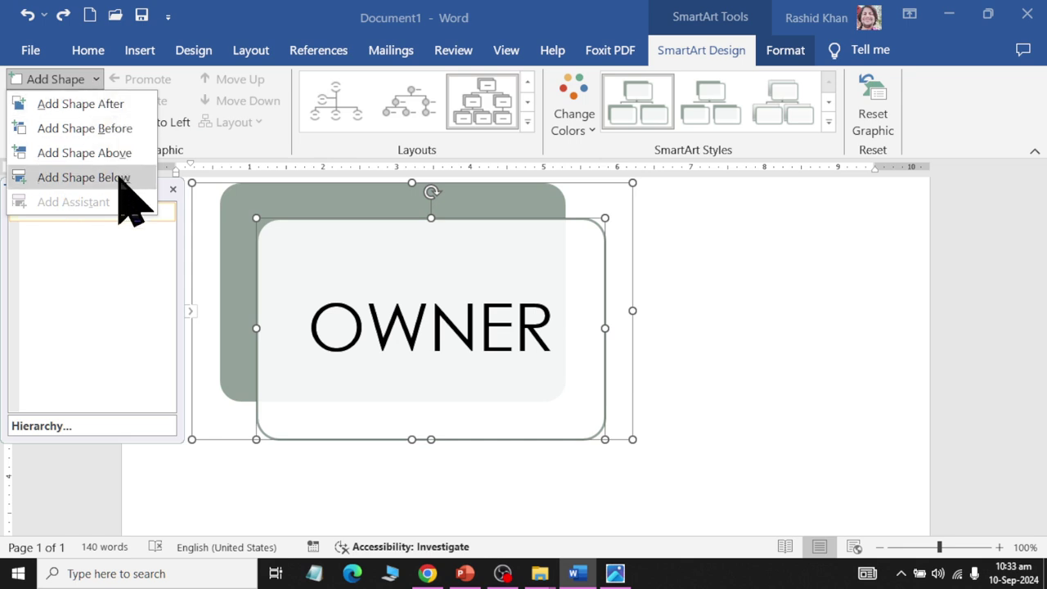
- Add DIRECTORS below OWNER and PRICIPALS below DIRECTORS
left_click(82, 177)
type("D")
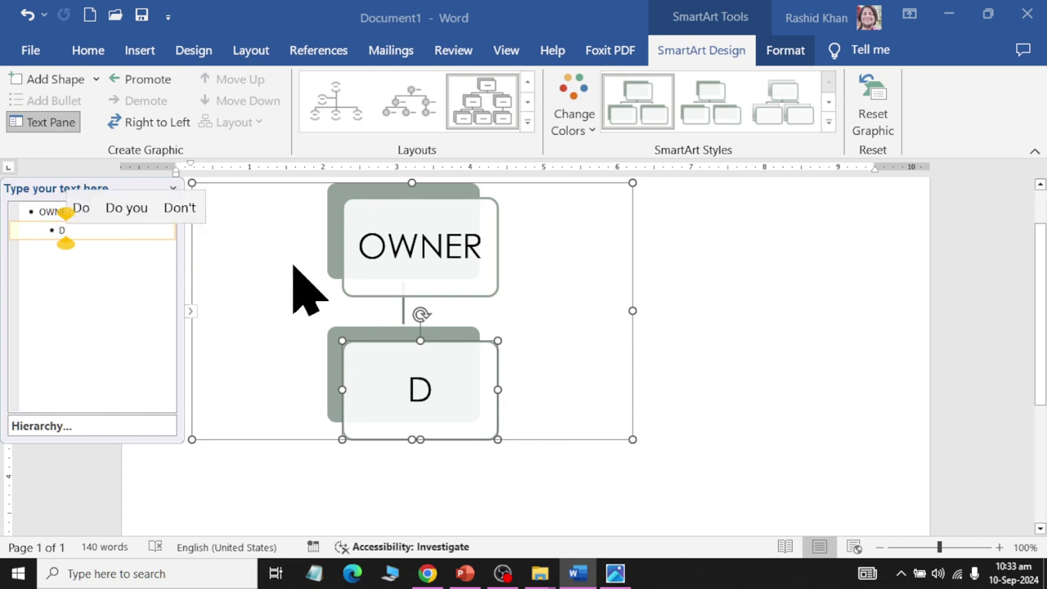
type("IRECTOR")
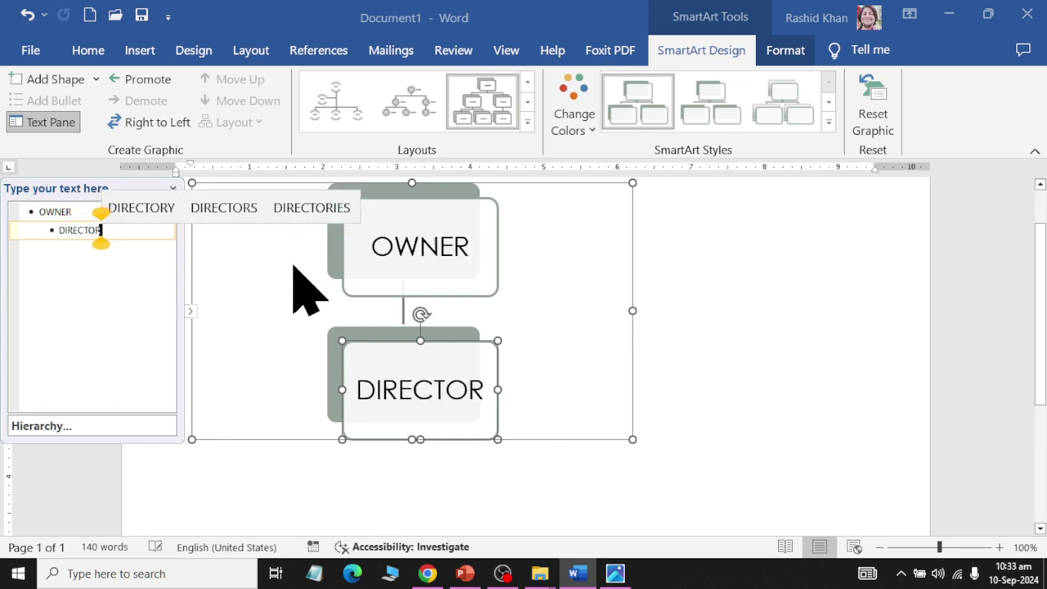
type("S")
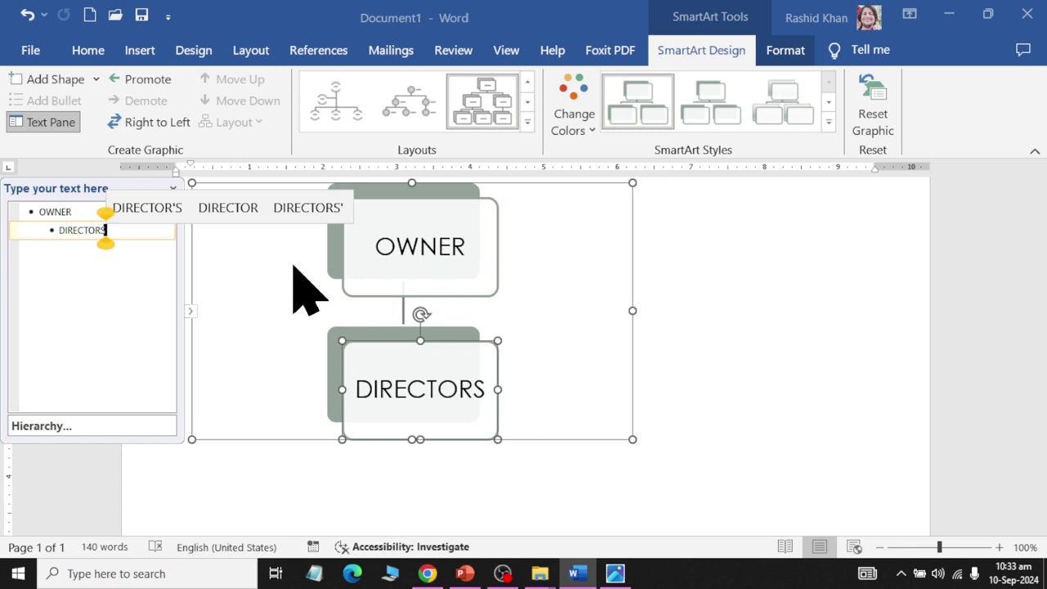
left_click(95, 79)
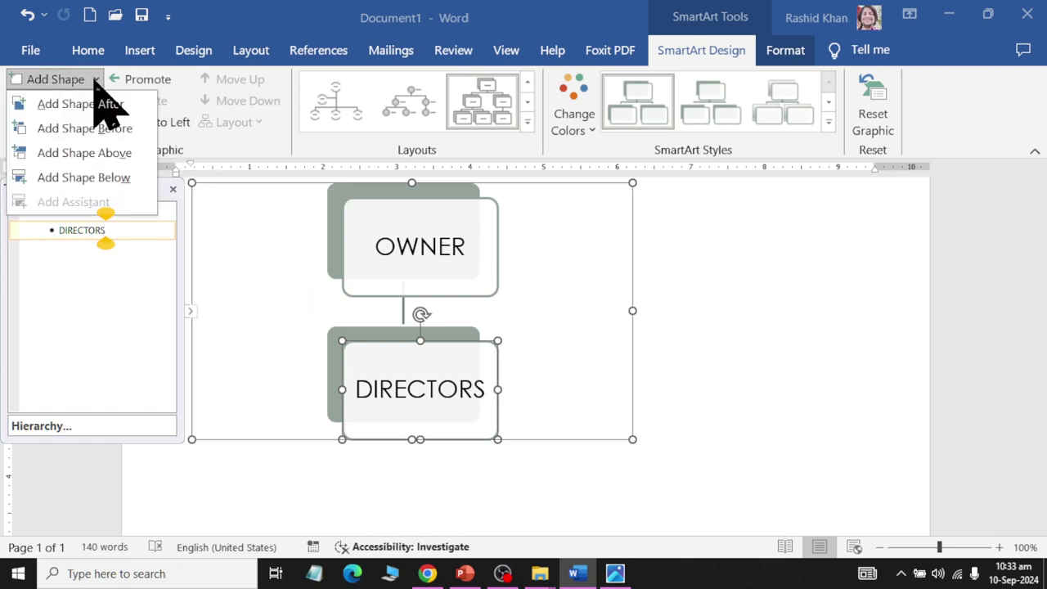
left_click(95, 178)
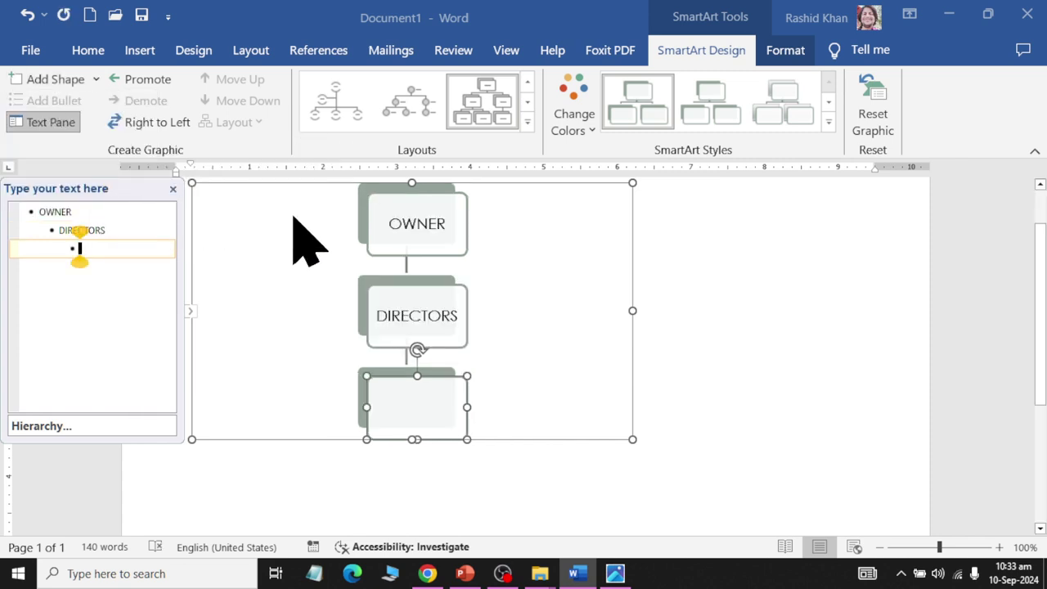
type("PRIC")
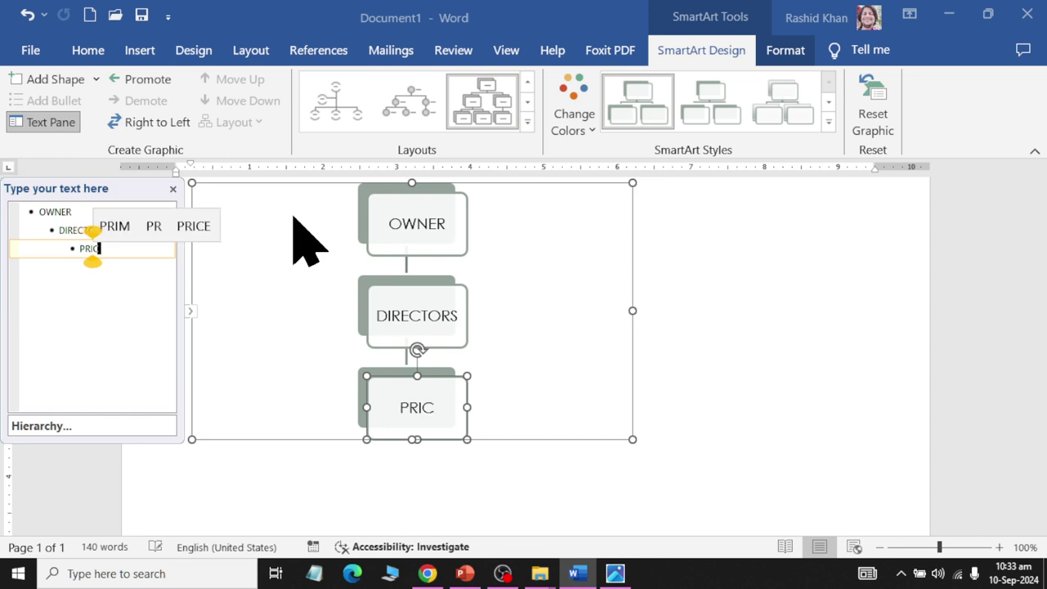
type("IPALS")
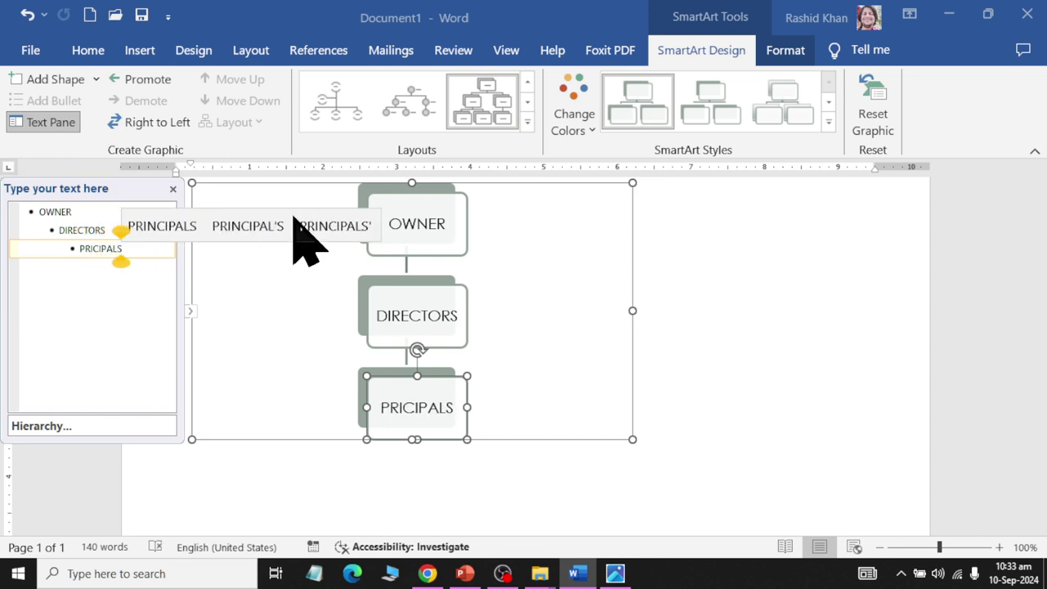
left_click(96, 78)
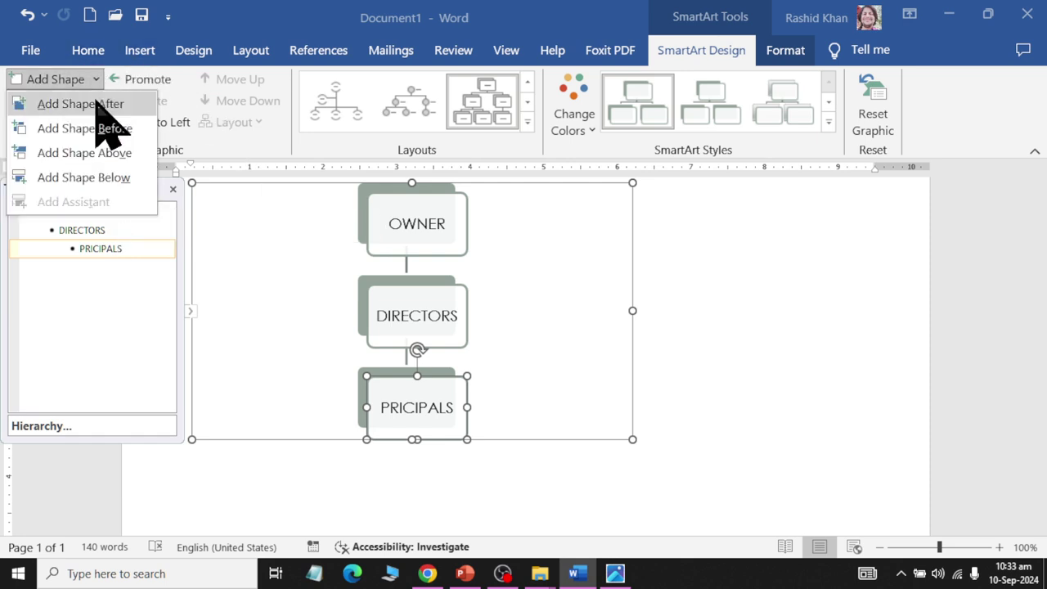
- Discard a stray shape and add an ADMINISTRATOR box beside PRICIPALS
left_click(97, 103)
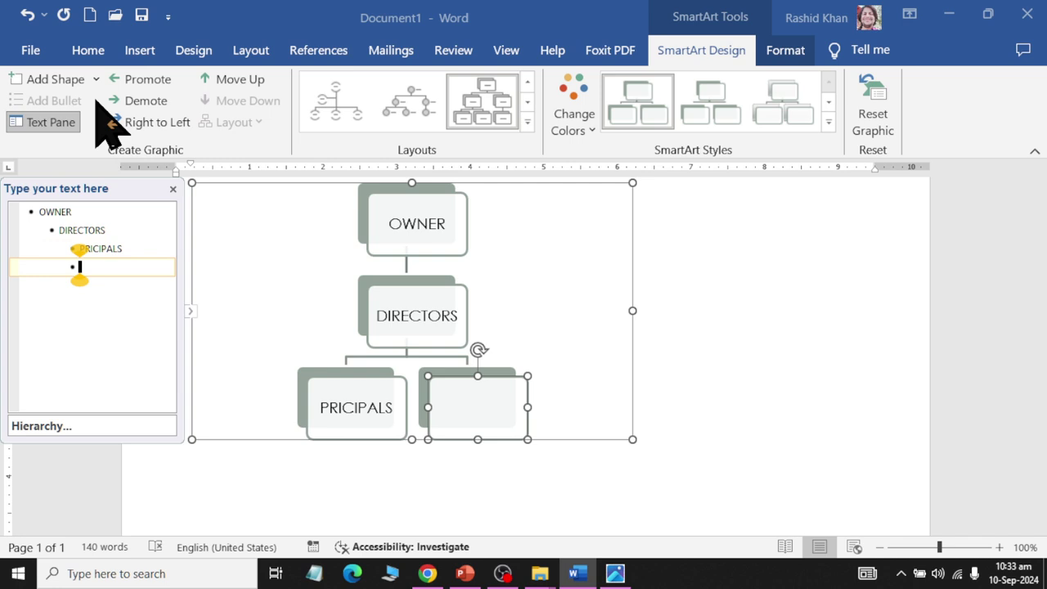
key("BackSpace")
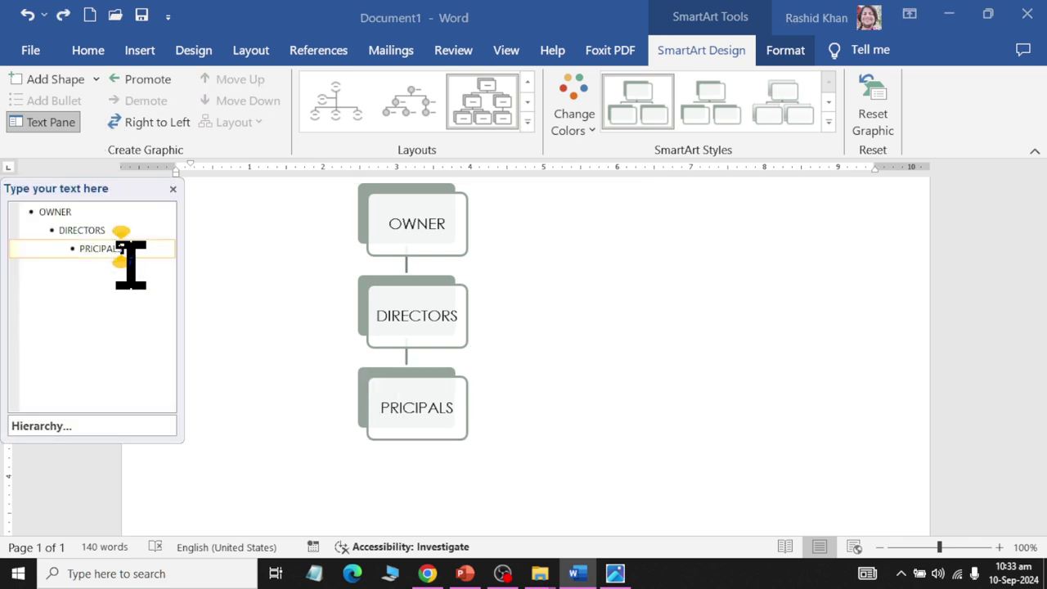
left_click(95, 80)
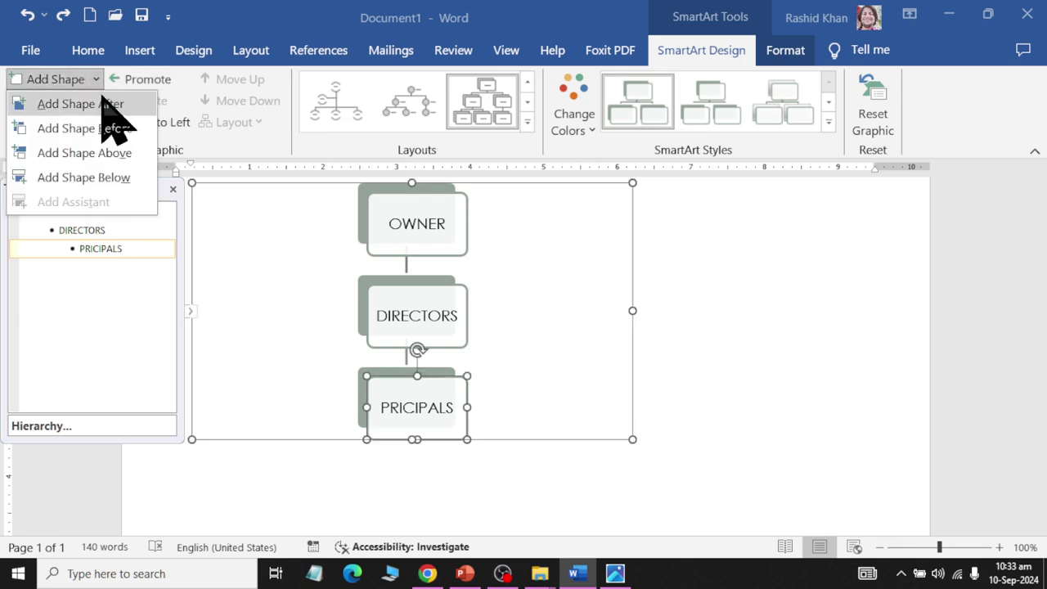
left_click(107, 112)
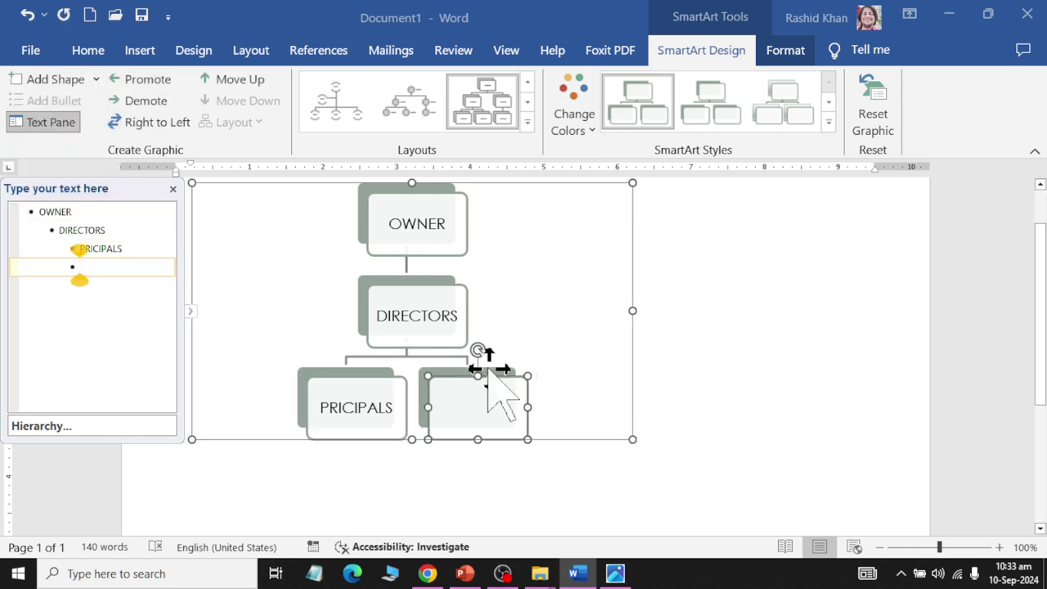
type("ADm")
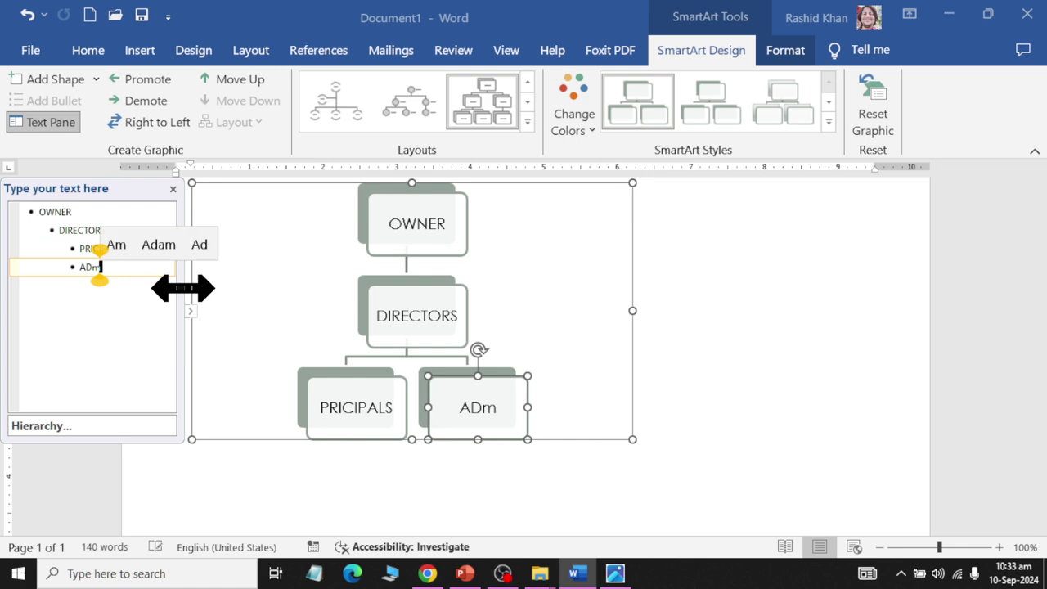
type("insit")
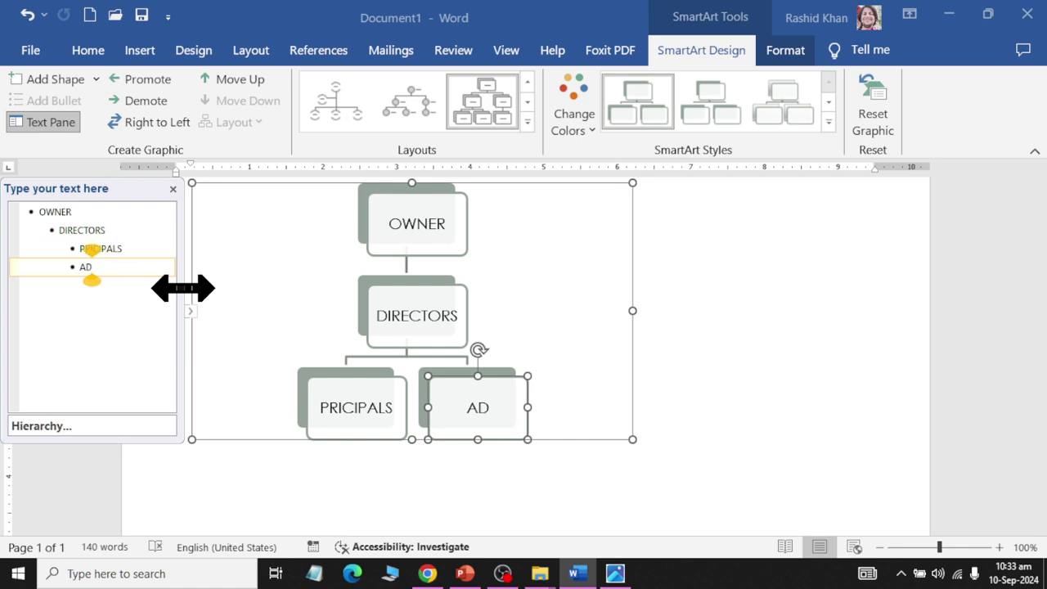
key("BackSpace")
type("MINISTRA")
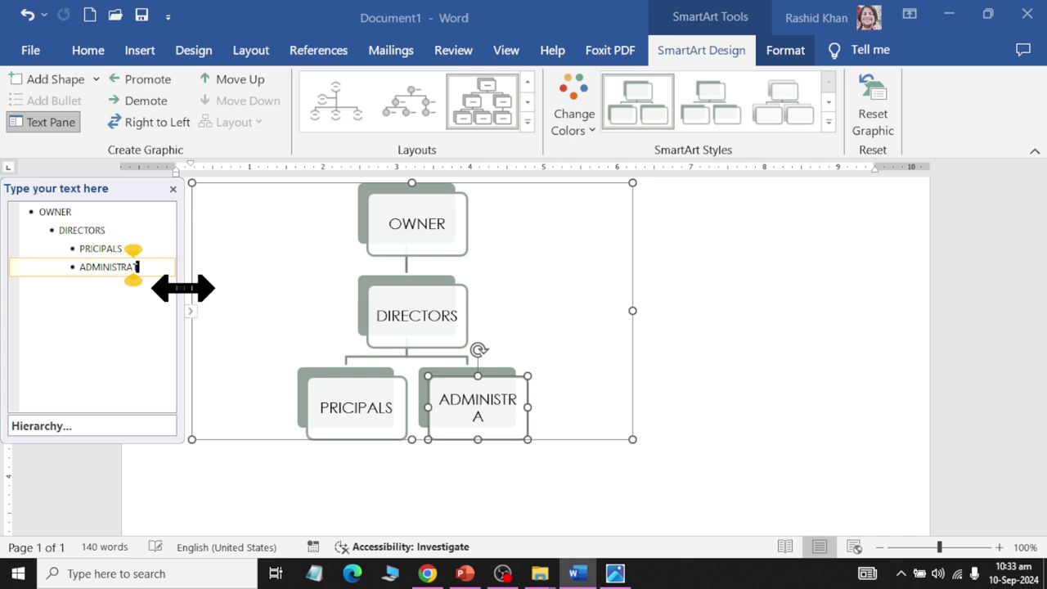
type("TOR")
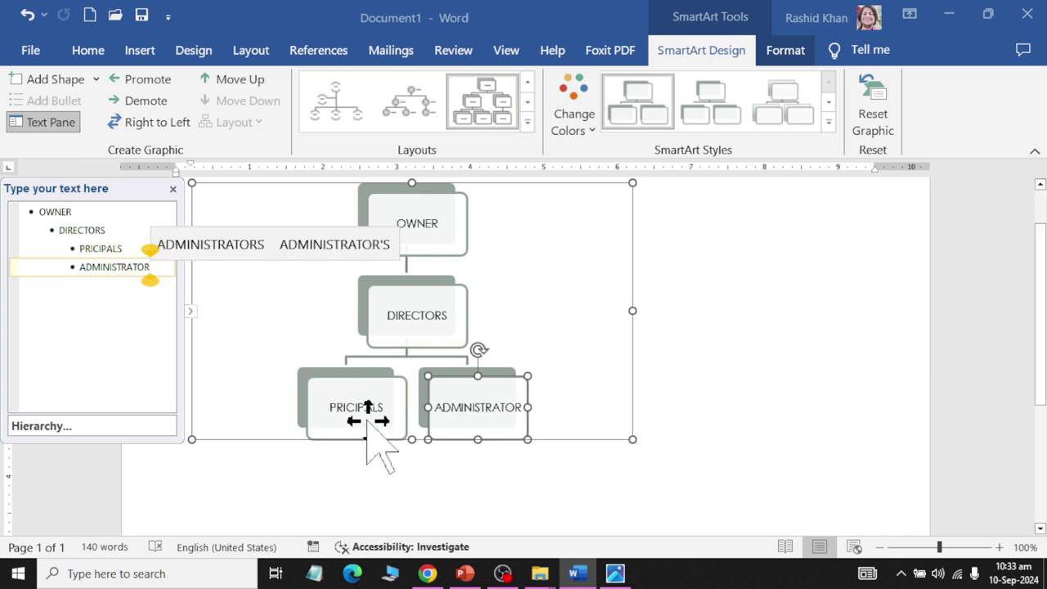
mouse_move(372, 458)
left_click(133, 245)
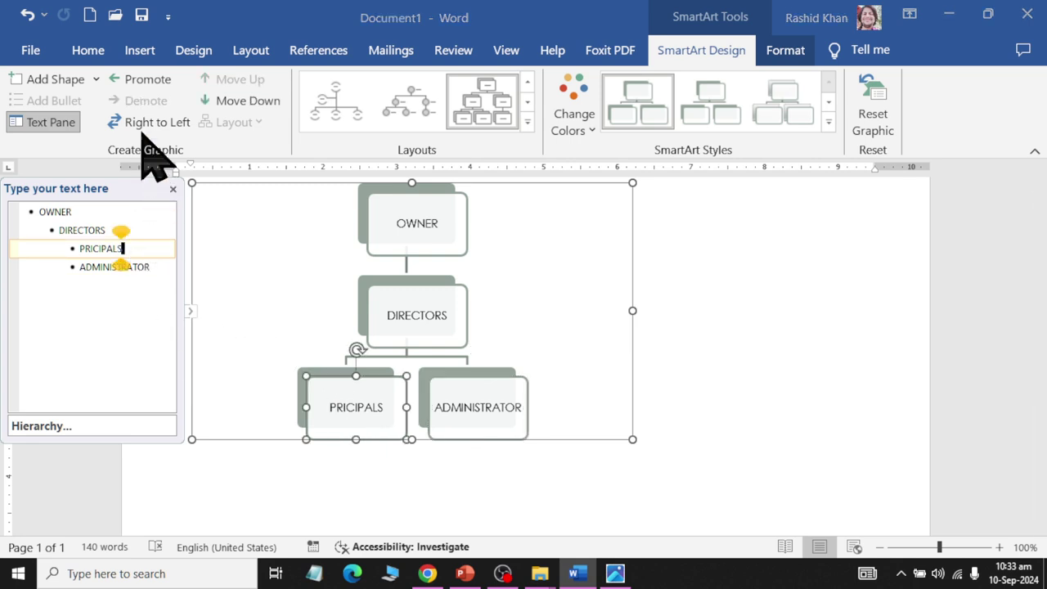
left_click(94, 80)
- Add Teaching STAFF below PRICIPALS and NON Teaching Staff below ADMINISTRATOR
left_click(82, 178)
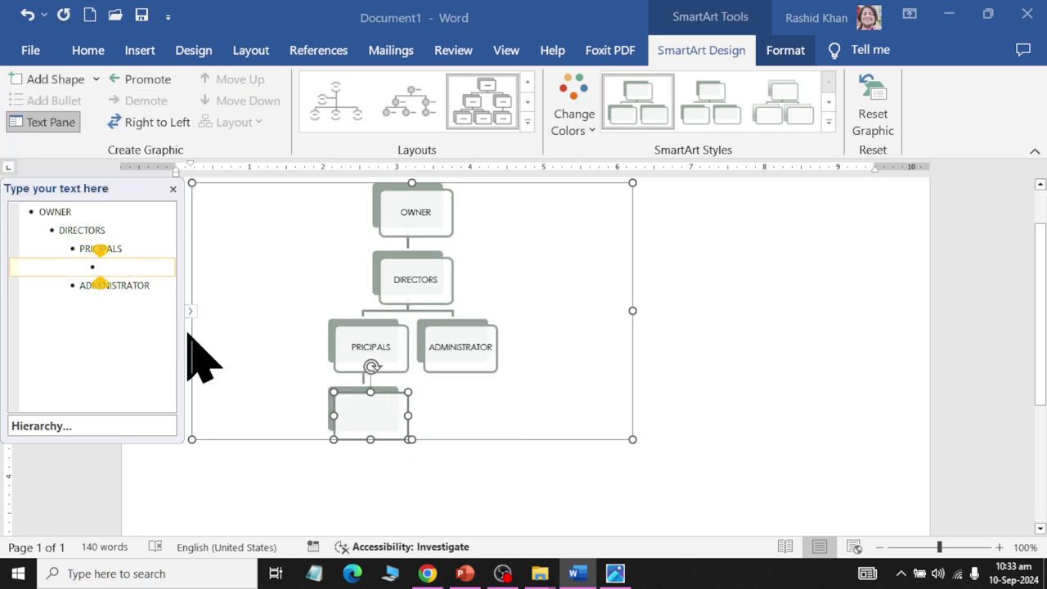
type("Teaching S")
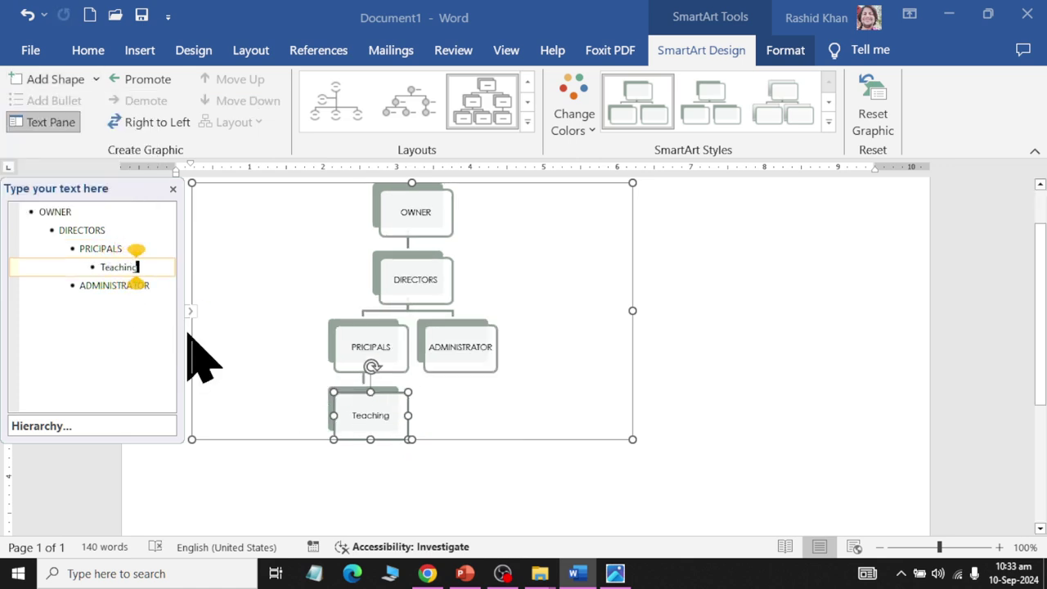
type("TAFF")
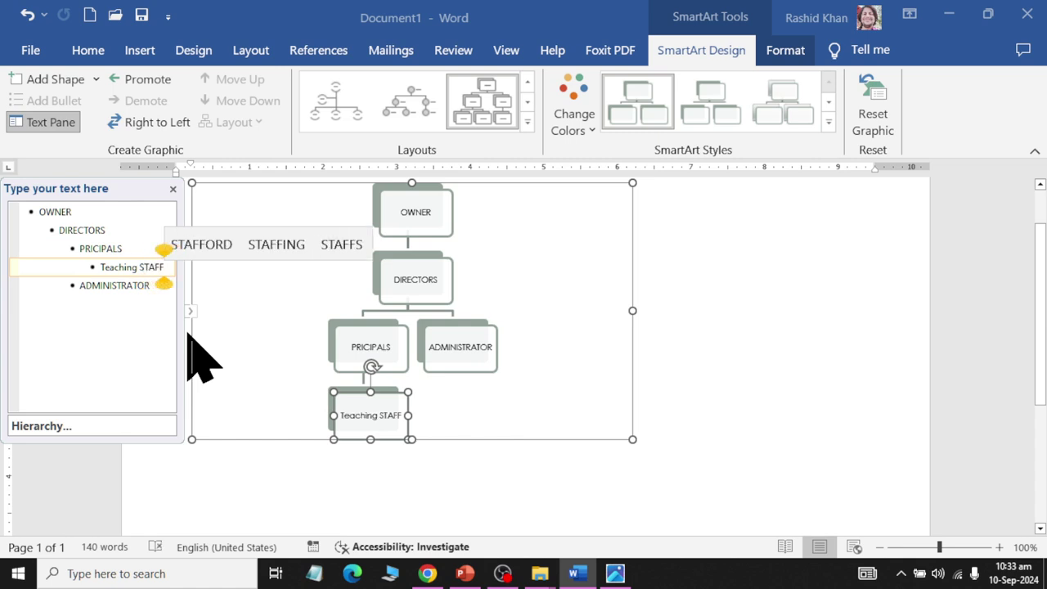
left_click(152, 286)
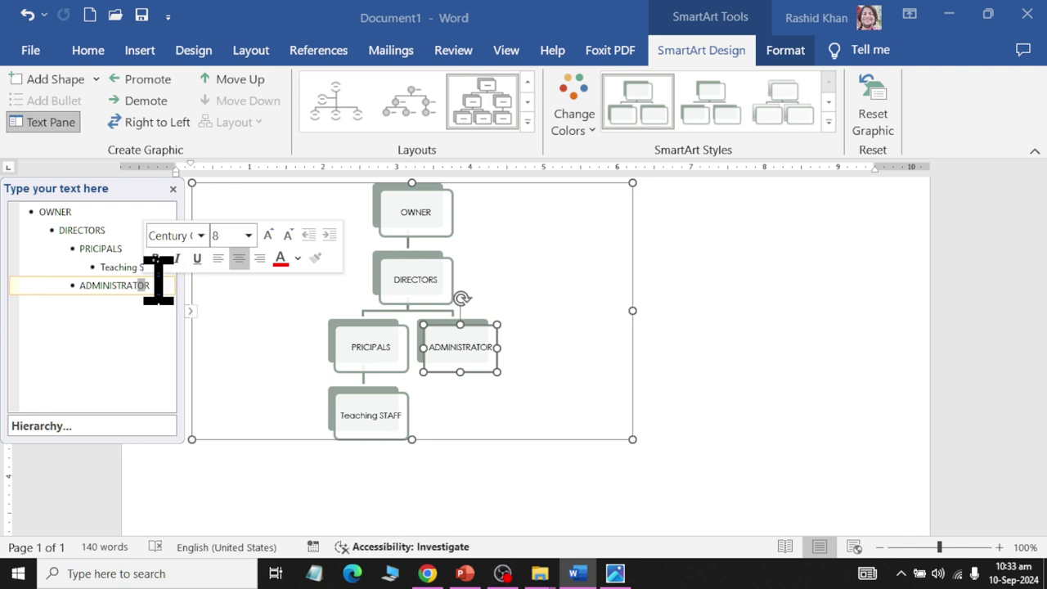
left_click(96, 80)
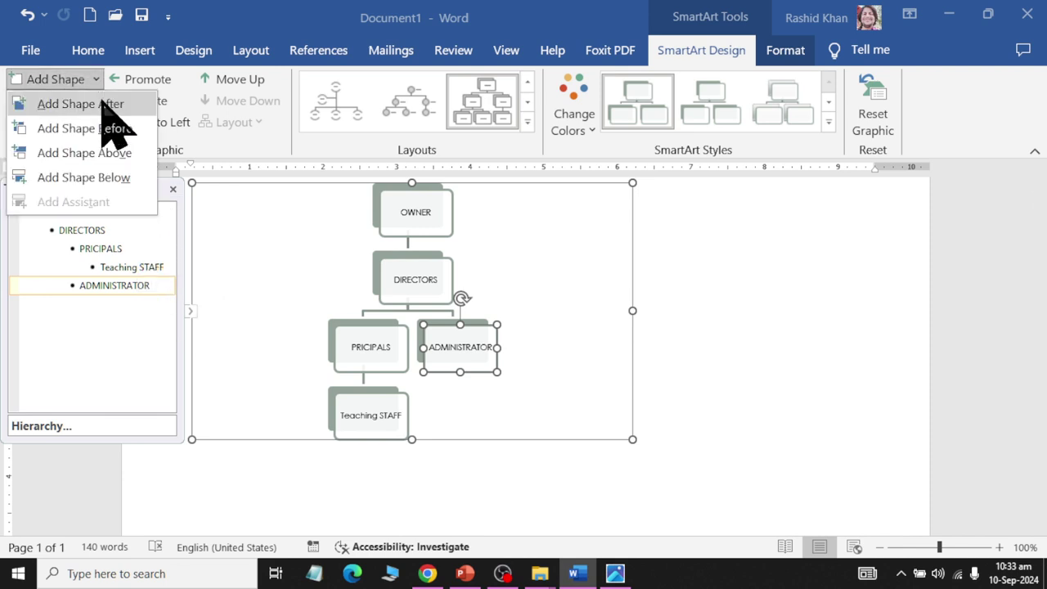
left_click(122, 179)
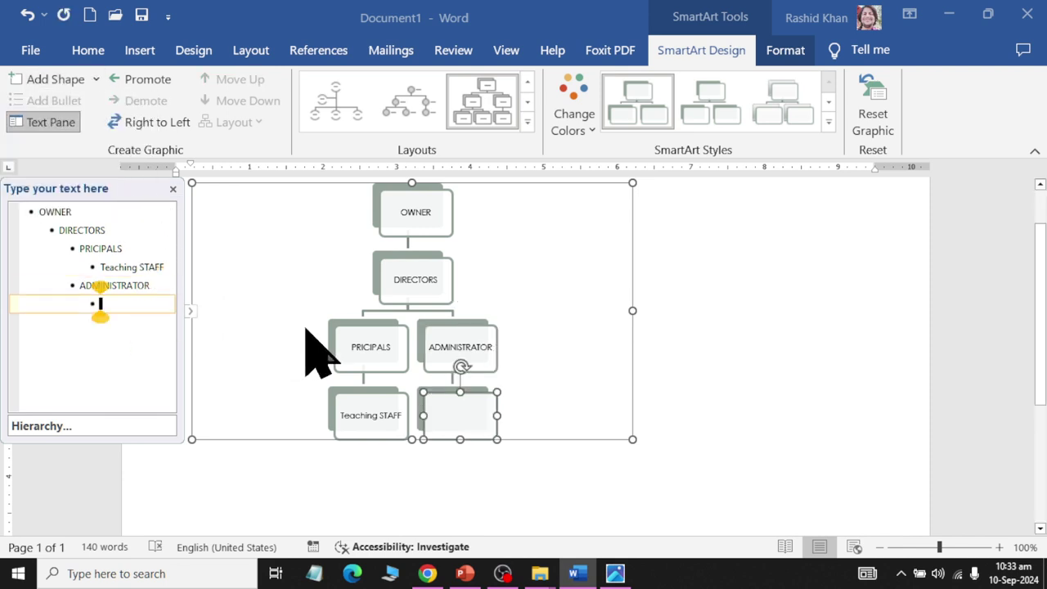
type("NON Tea")
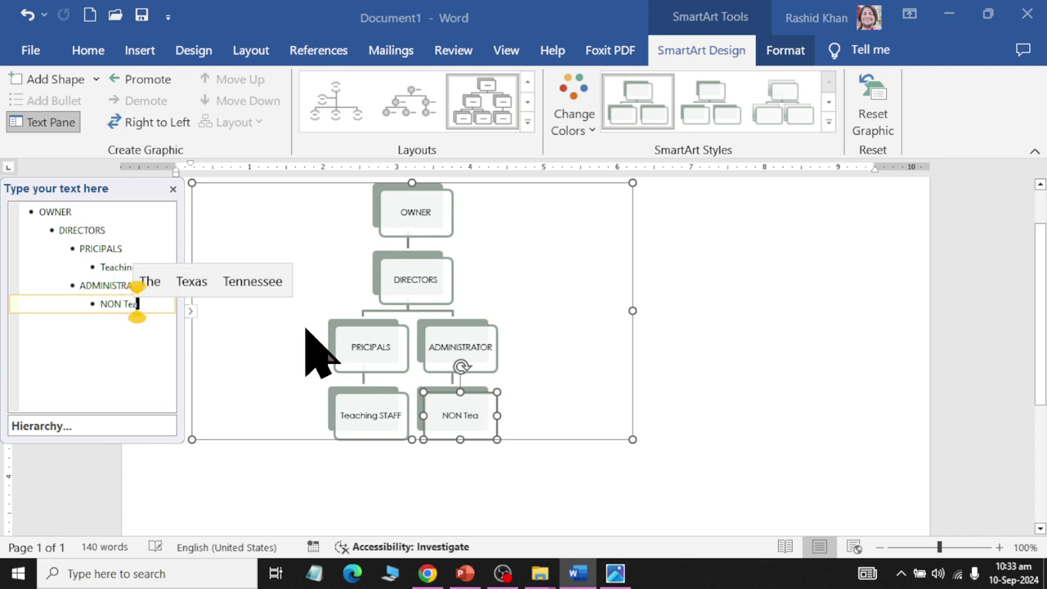
type("ching Staf")
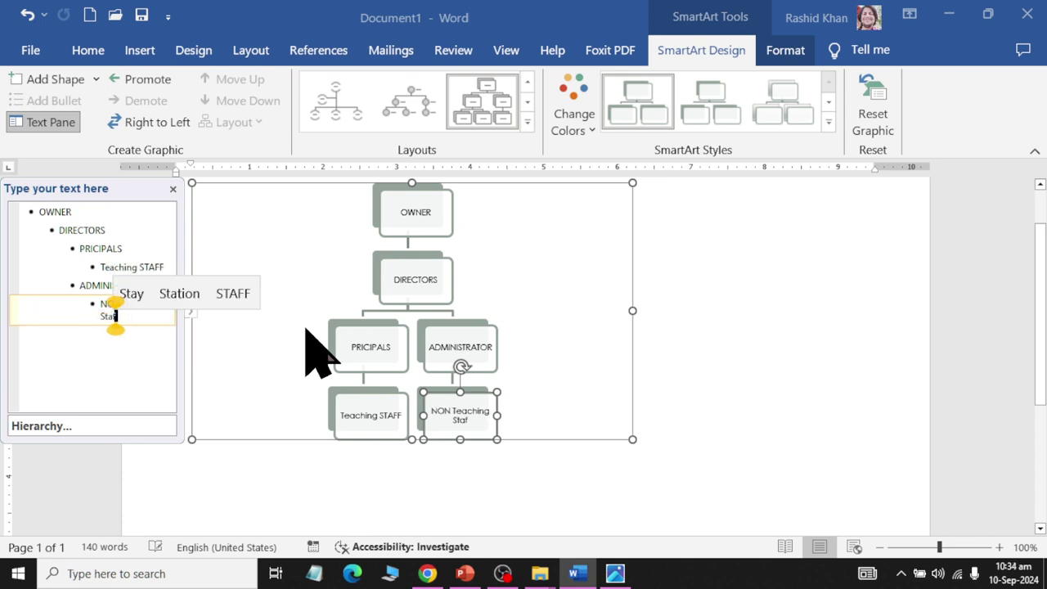
type("f")
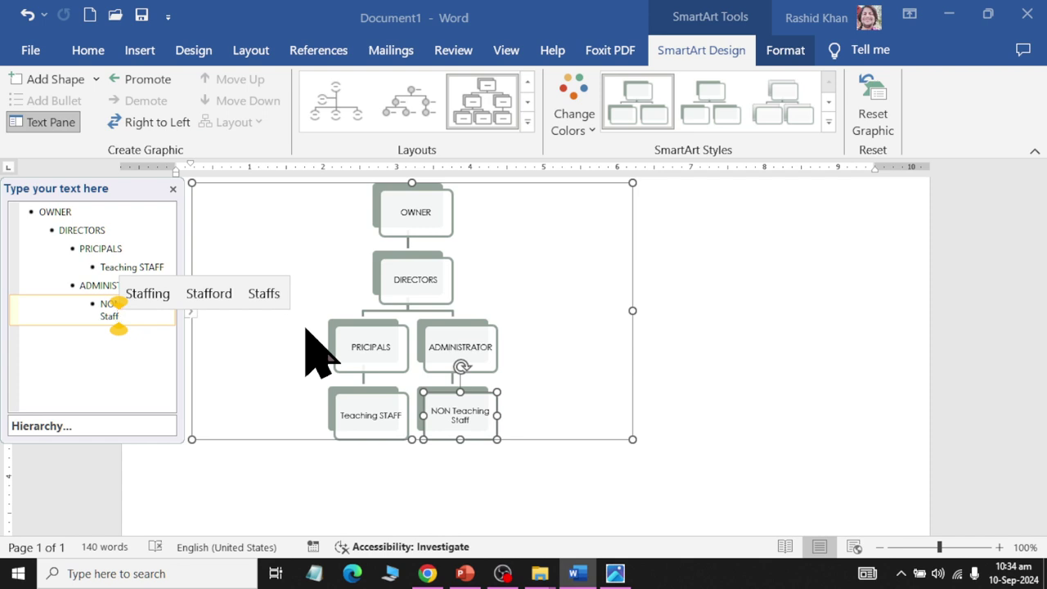
- Add a box below Teaching STAFF and drag the chart frame larger
left_click(155, 266)
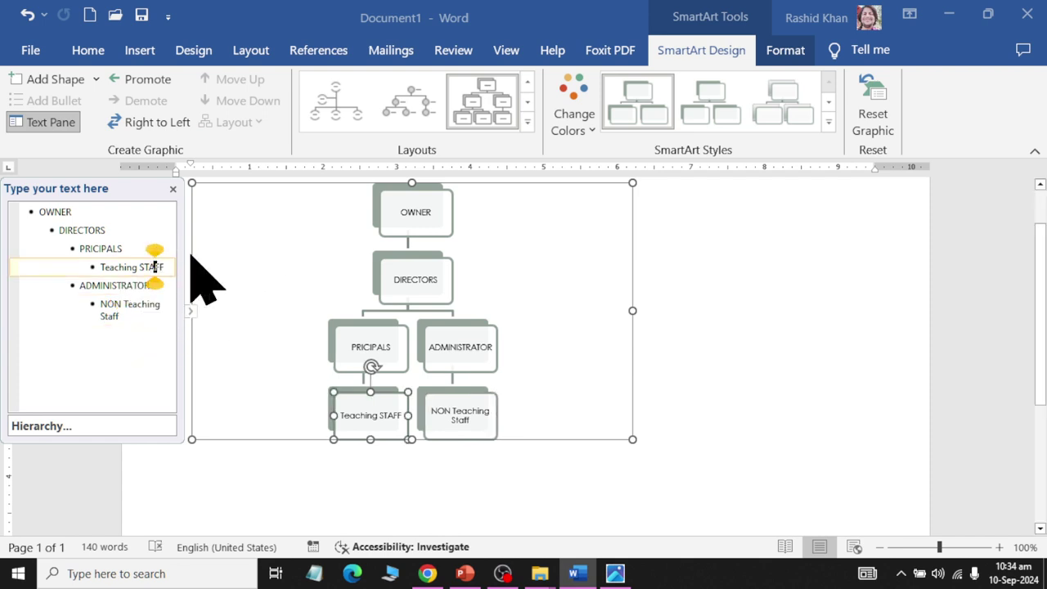
left_click(96, 79)
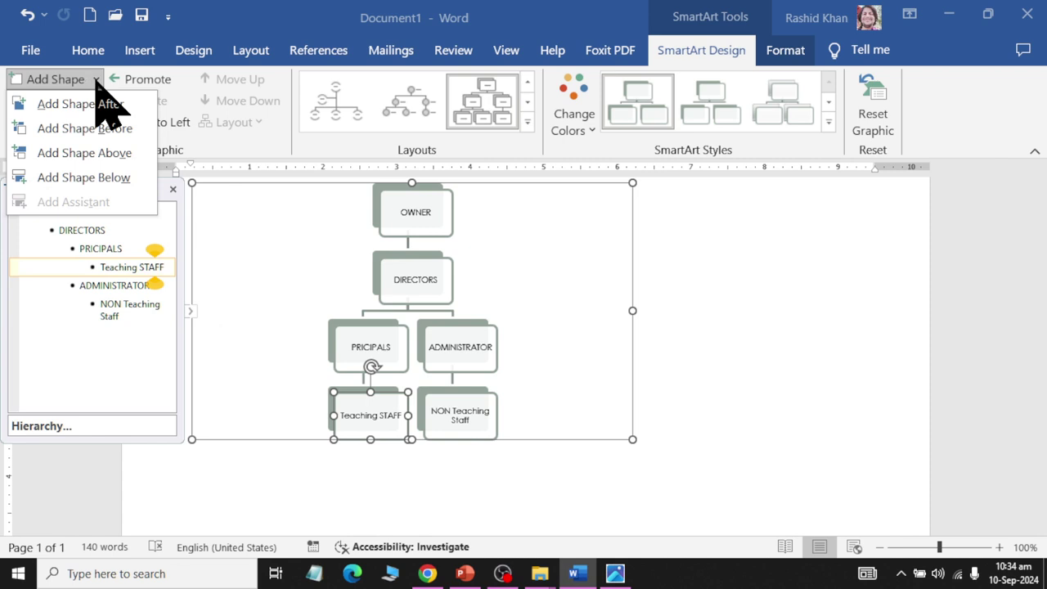
left_click(98, 177)
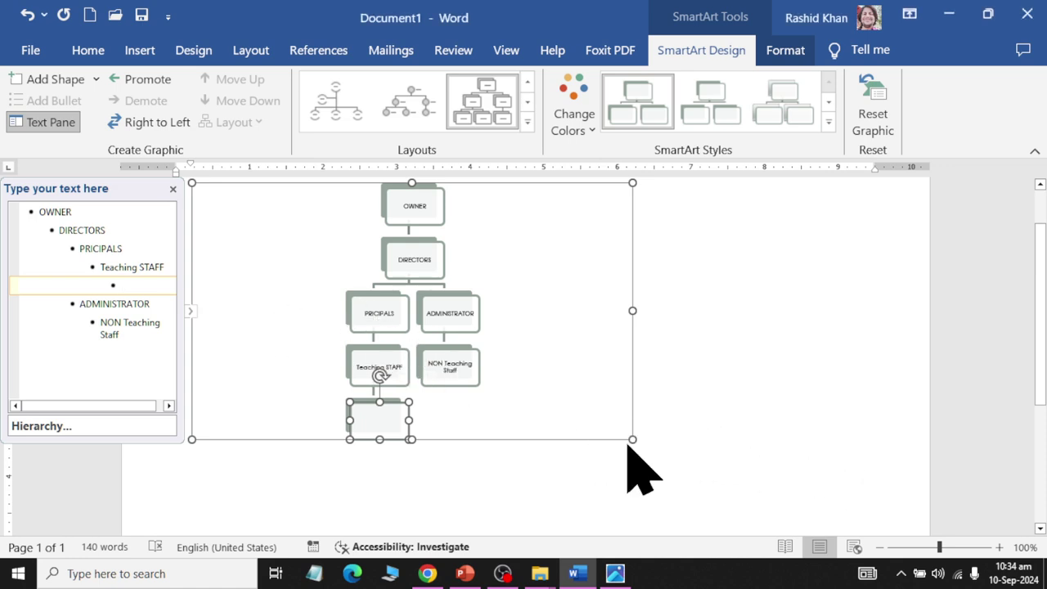
left_click_drag(632, 440, 875, 509)
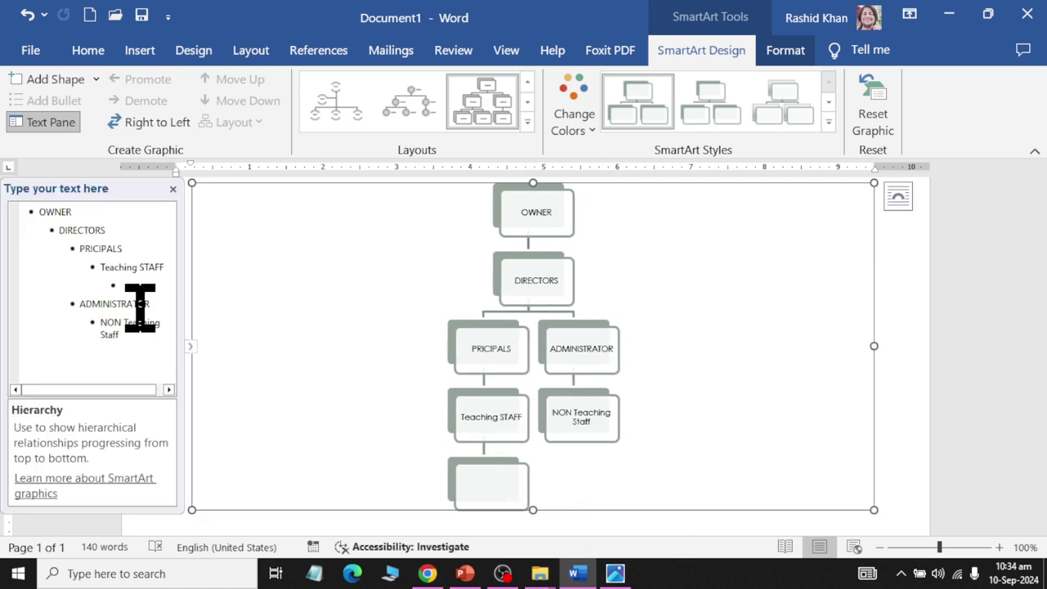
- Label the new boxes under Teaching STAFF as English, Math and Physics
left_click(120, 285)
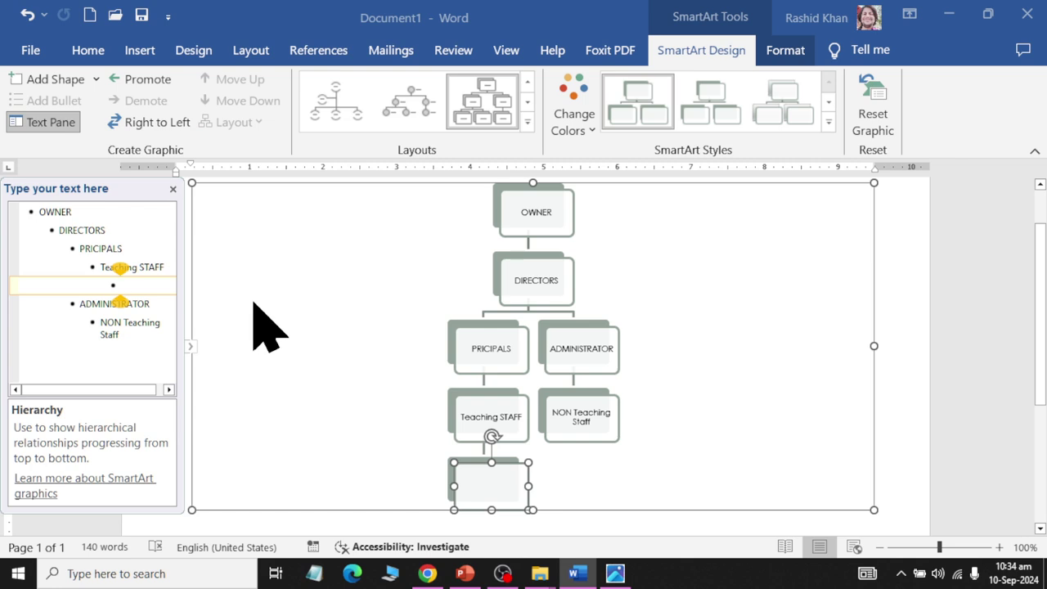
type("English")
key("Return")
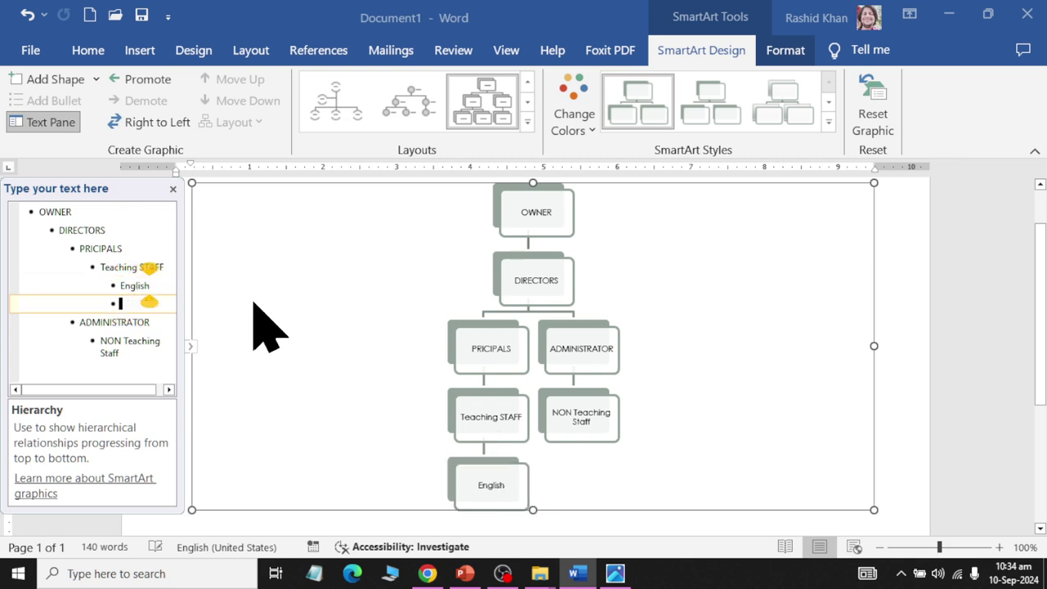
type("Math")
key("Return")
type("Phy")
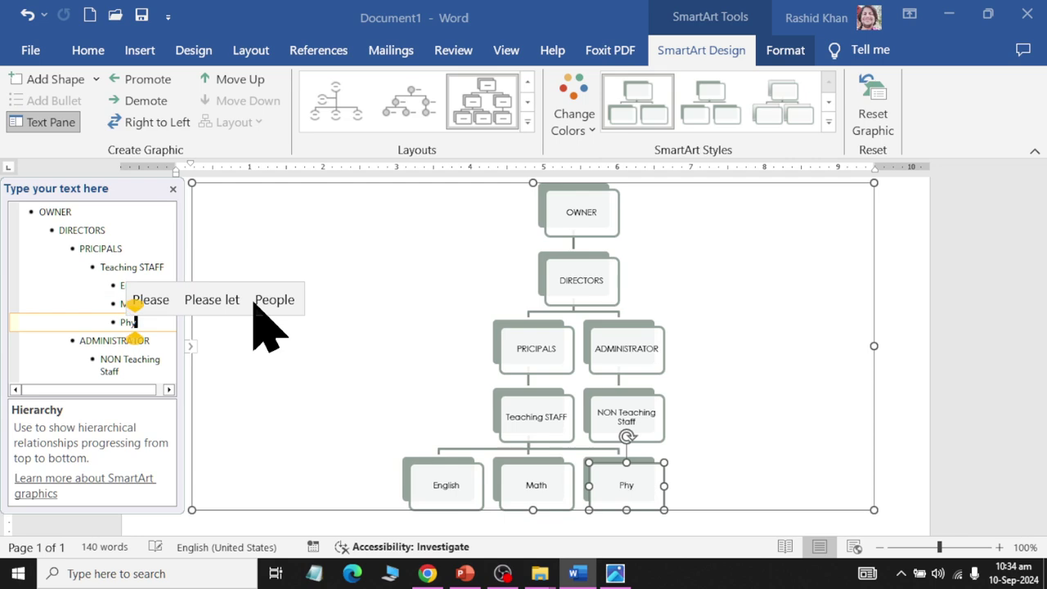
type("sics")
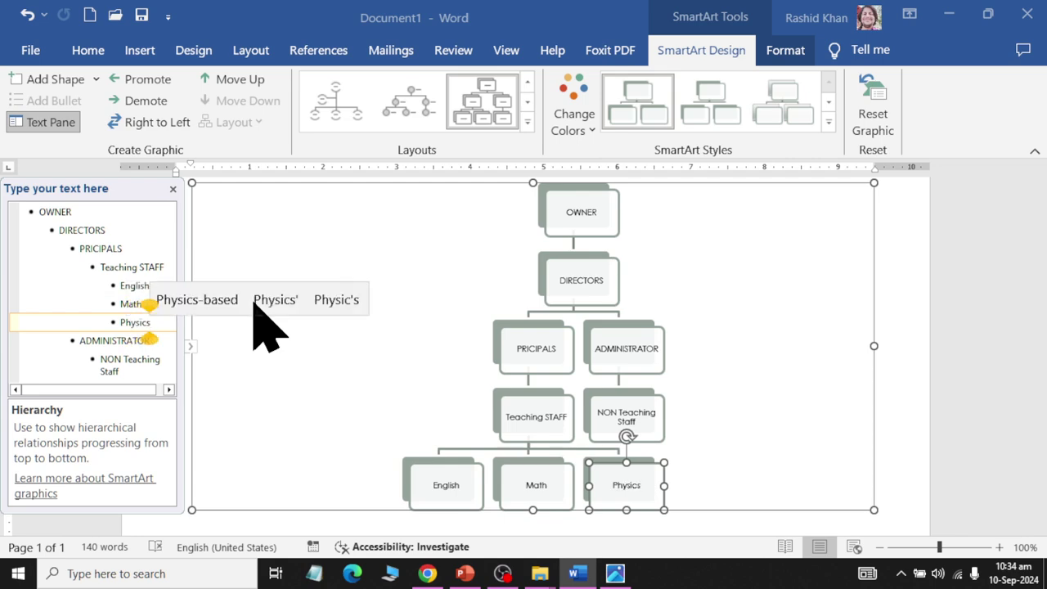
left_click(119, 361)
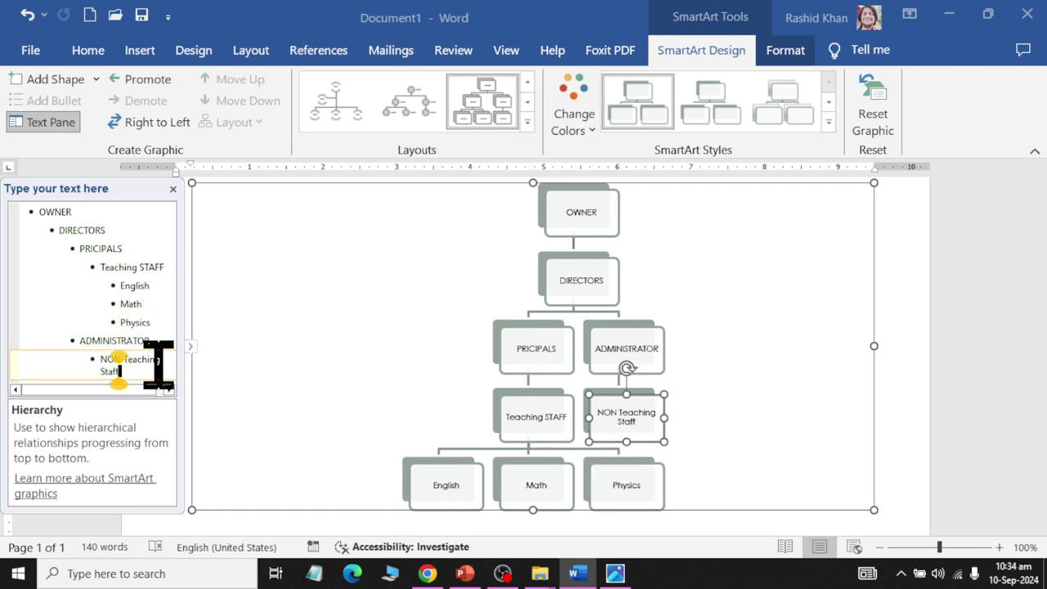
- Add Cleark, Accountant and 'suppoert Staff' boxes under NON Teaching Staff
left_click(96, 79)
left_click(131, 177)
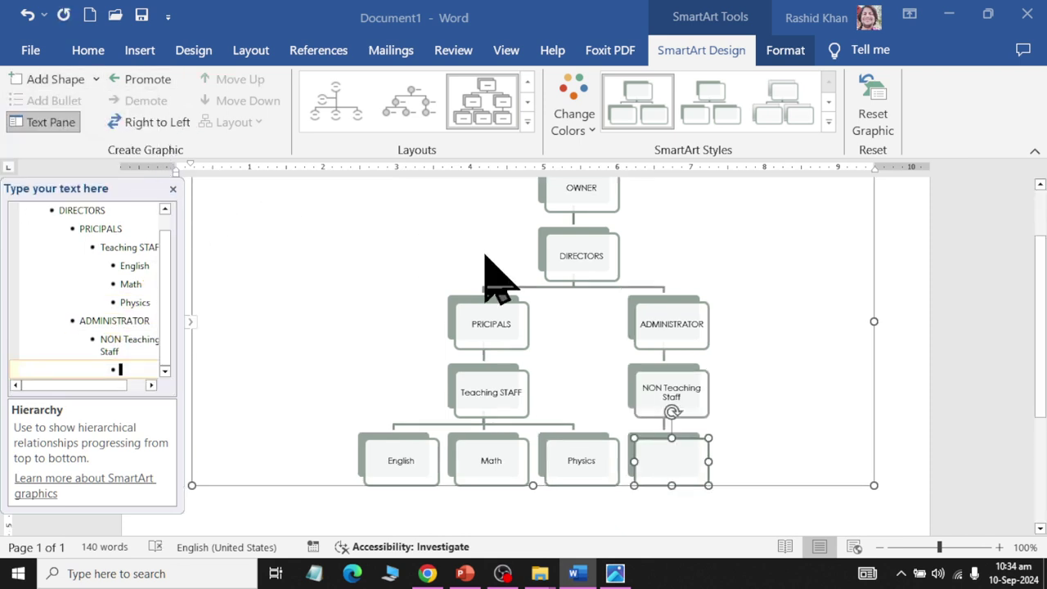
type("C")
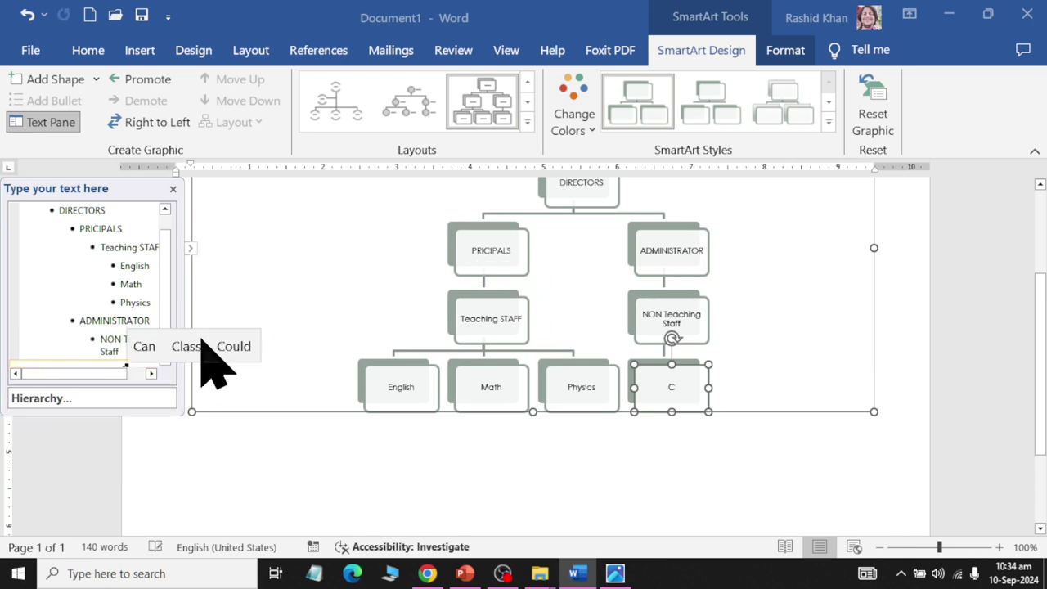
type("lear")
type("k")
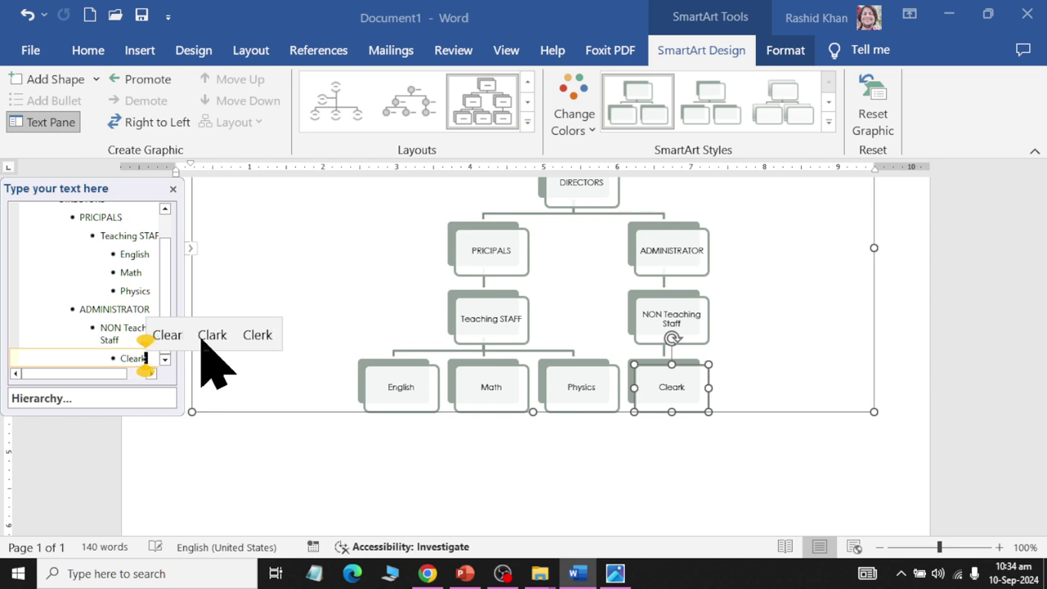
key("Return")
type("cc")
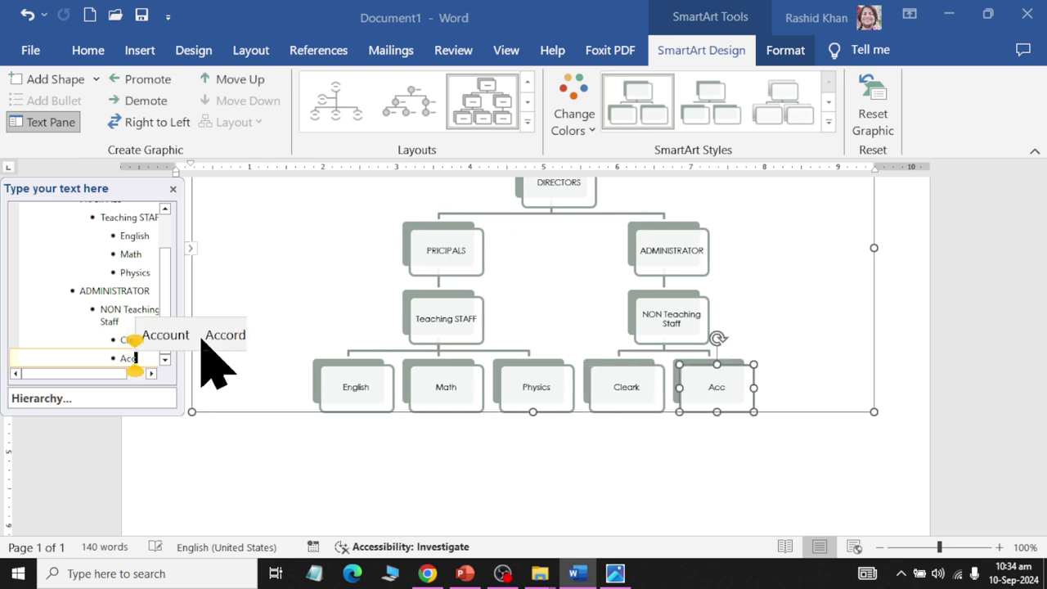
type("u")
key("BackSpace")
type("ountan")
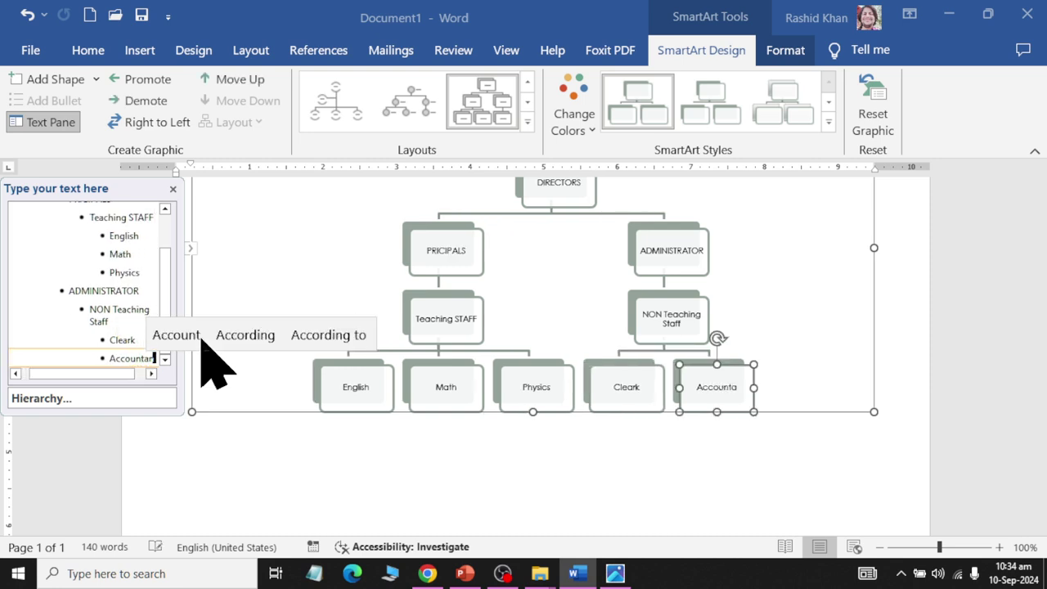
type("t")
key("Return")
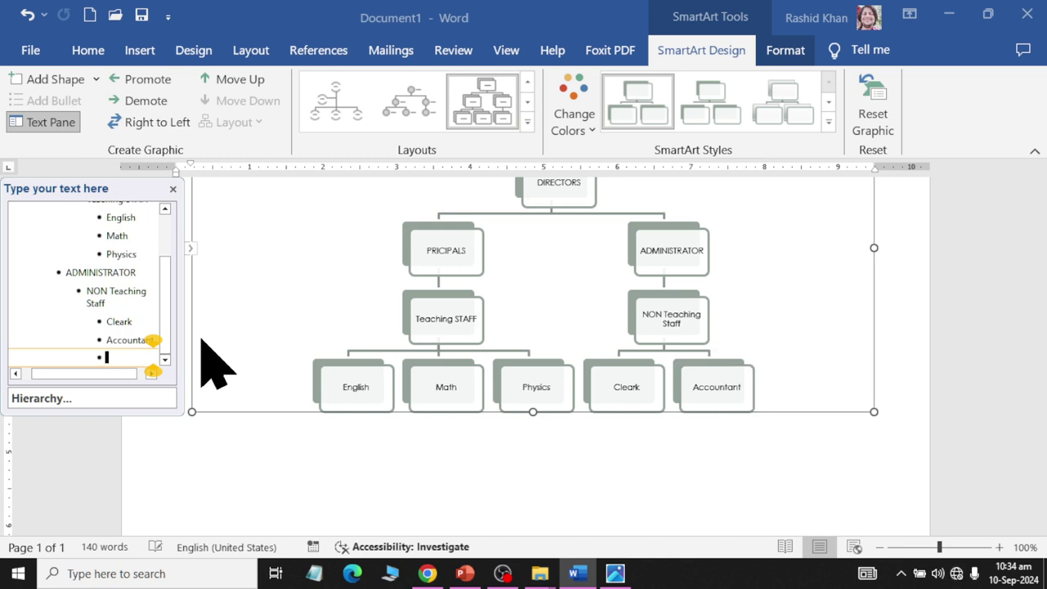
type("Csu")
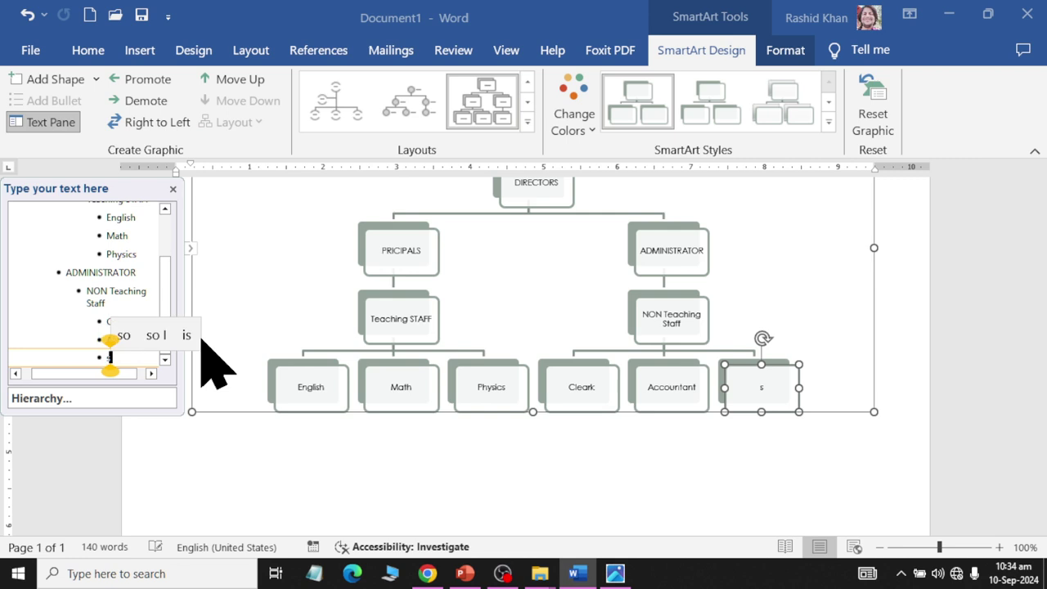
type("ppoert ")
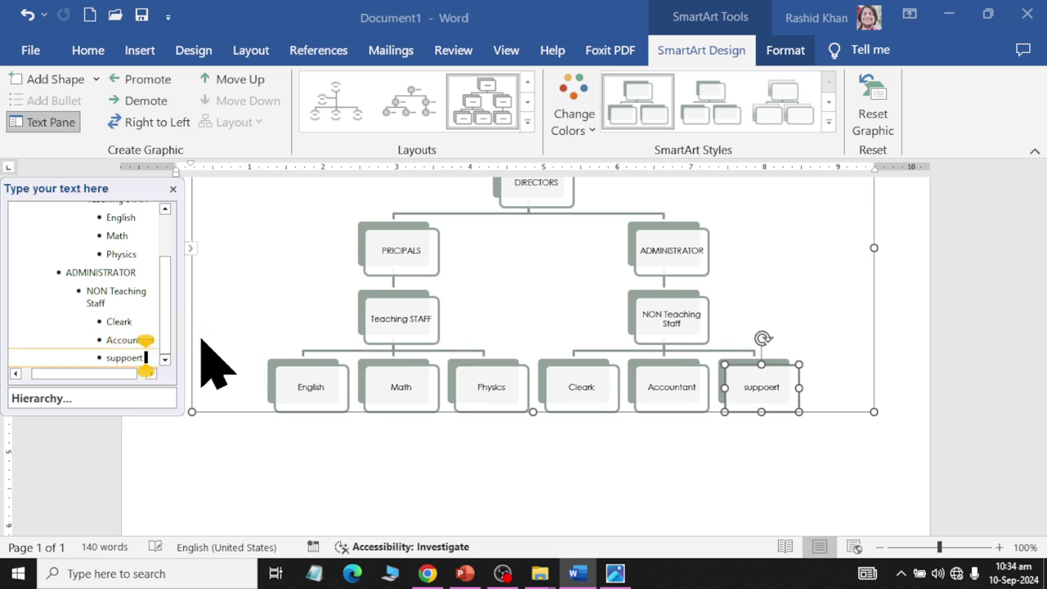
type("Staff")
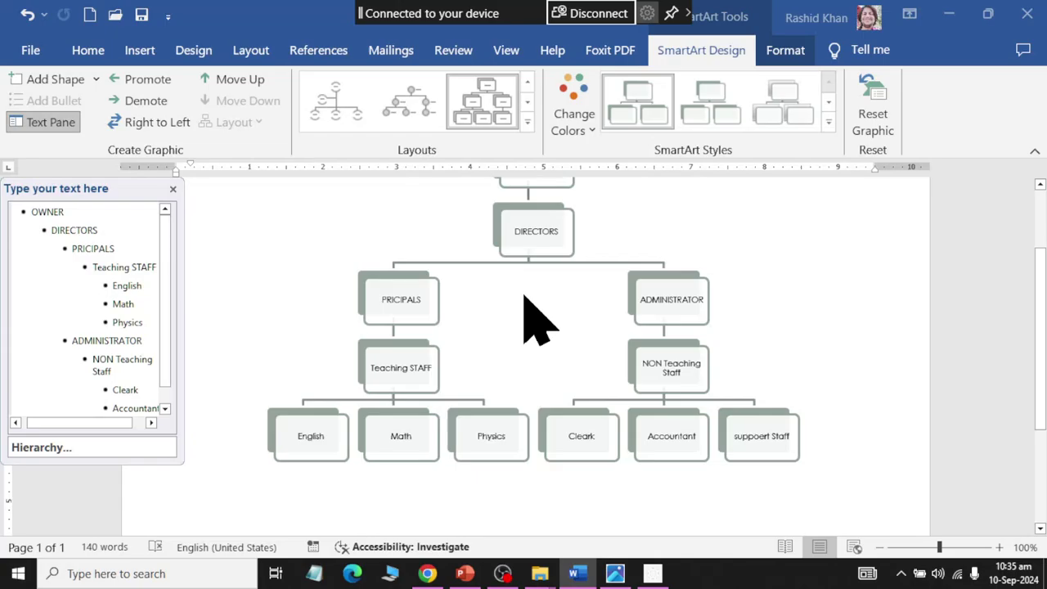
- Add a blank page after the staff chart
scroll(557, 380, "down", 2)
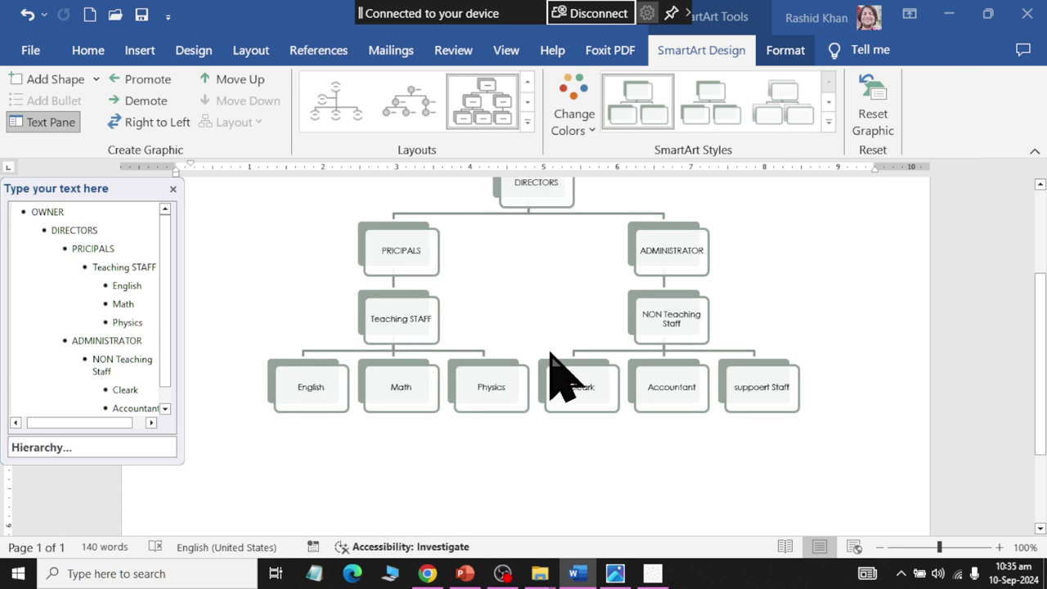
left_click(925, 401)
left_click(924, 401)
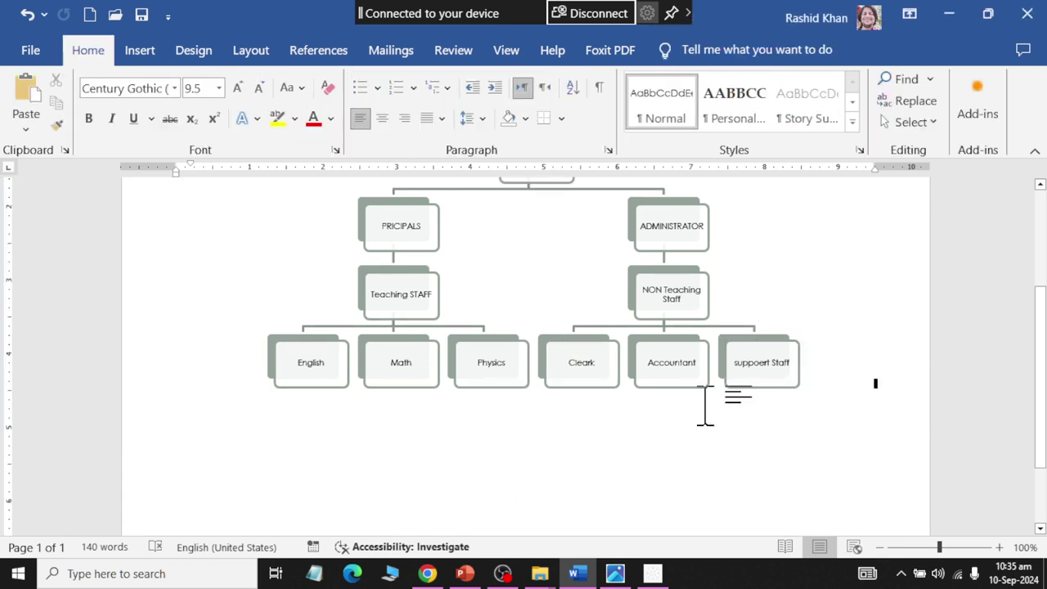
left_click(140, 50)
left_click(56, 100)
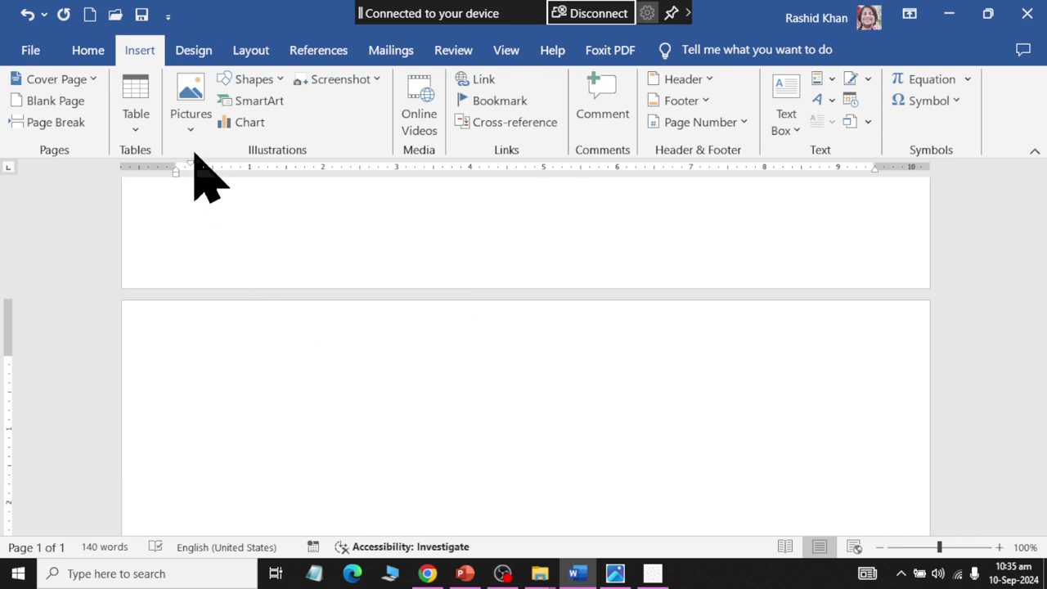
- Insert a Horizontal Organization Chart SmartArt from the Hierarchy category on the new page
left_click(268, 105)
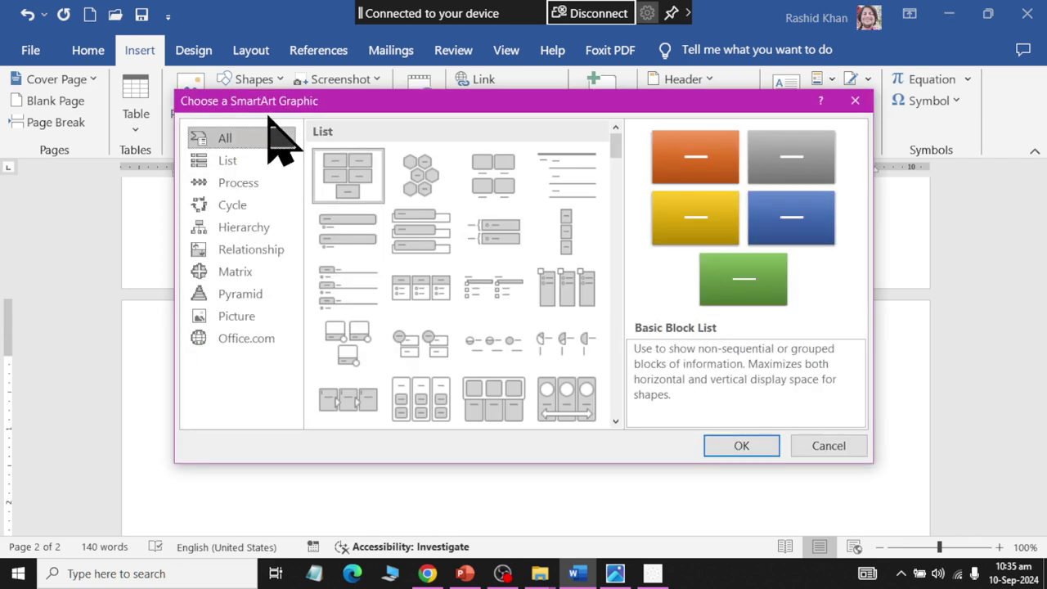
left_click(253, 230)
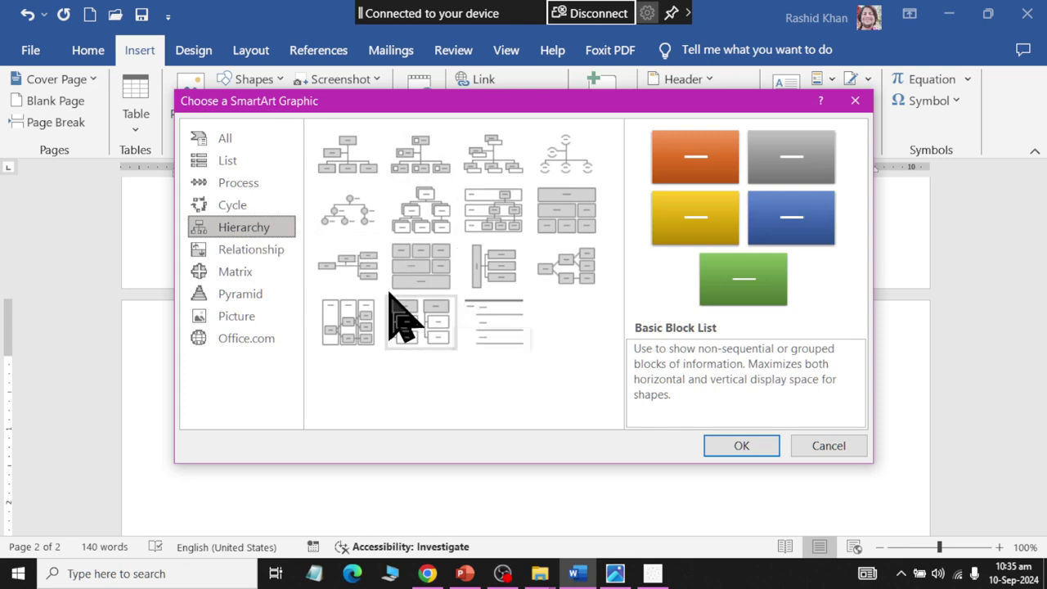
left_click(360, 274)
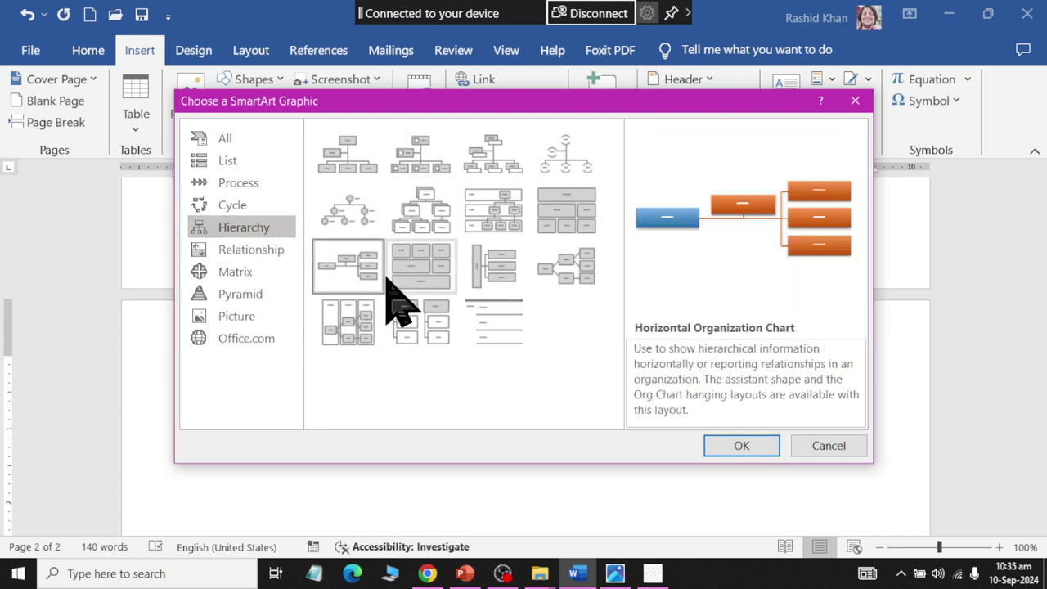
left_click(756, 448)
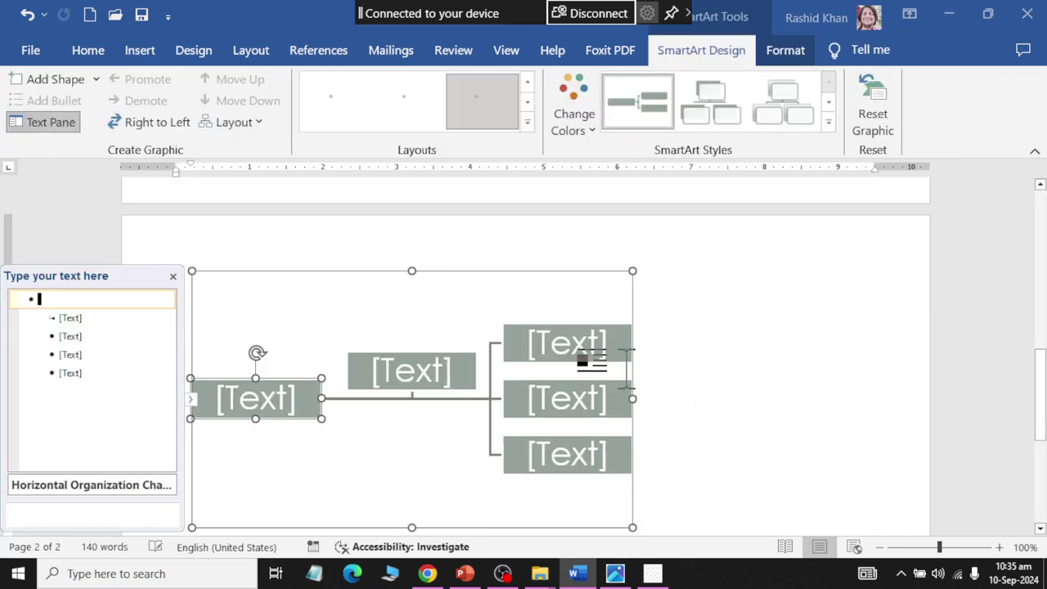
- Clear the placeholder entries, make Computer the root and start a child entry
left_click(149, 372)
key("BackSpace")
key("BackSpace")
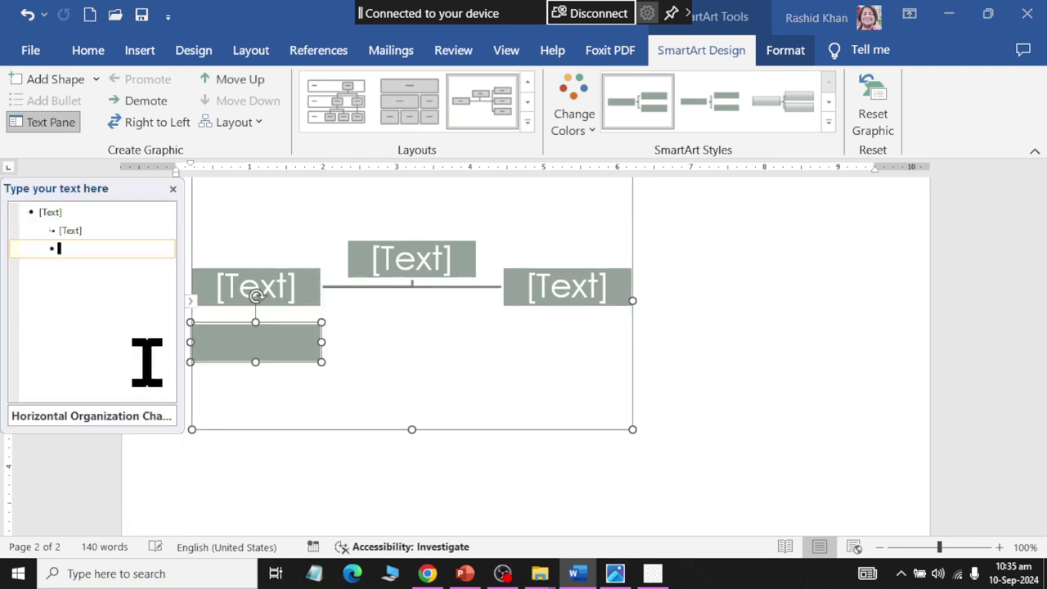
key("BackSpace")
key("BackSpace")
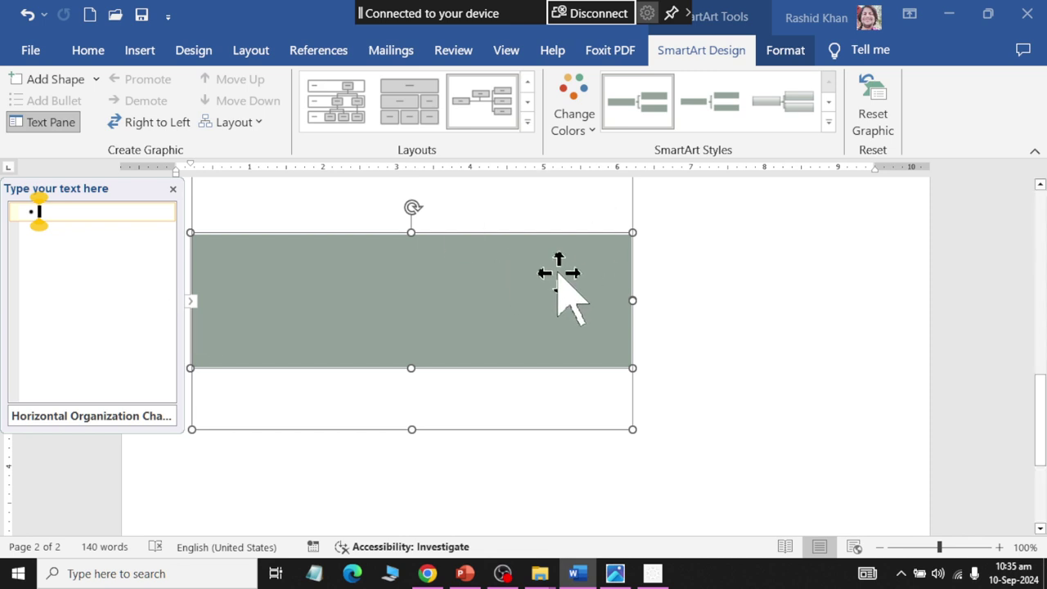
type("Computer")
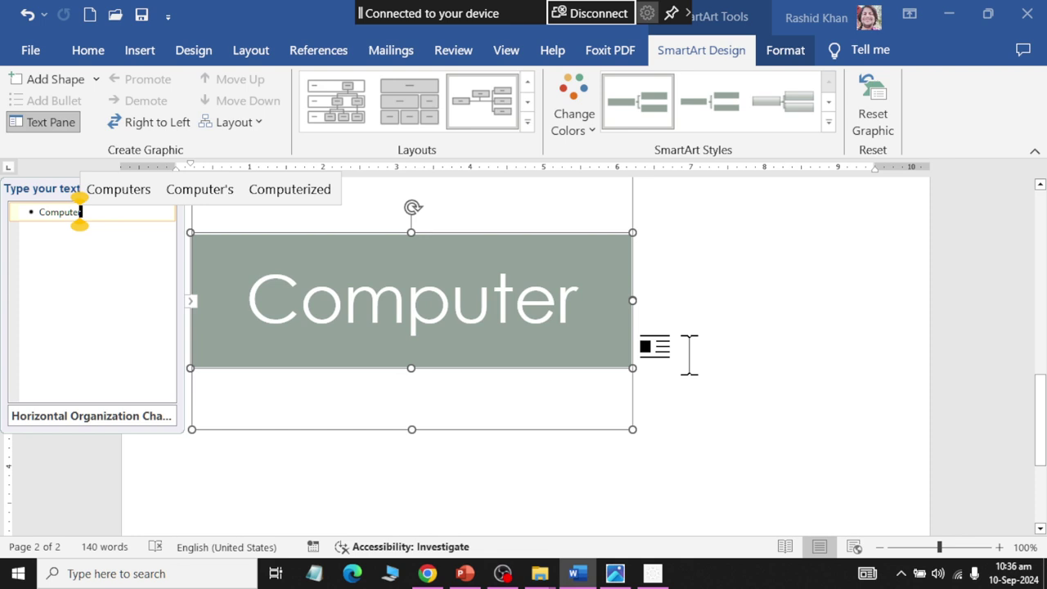
key("Return")
key("Tab")
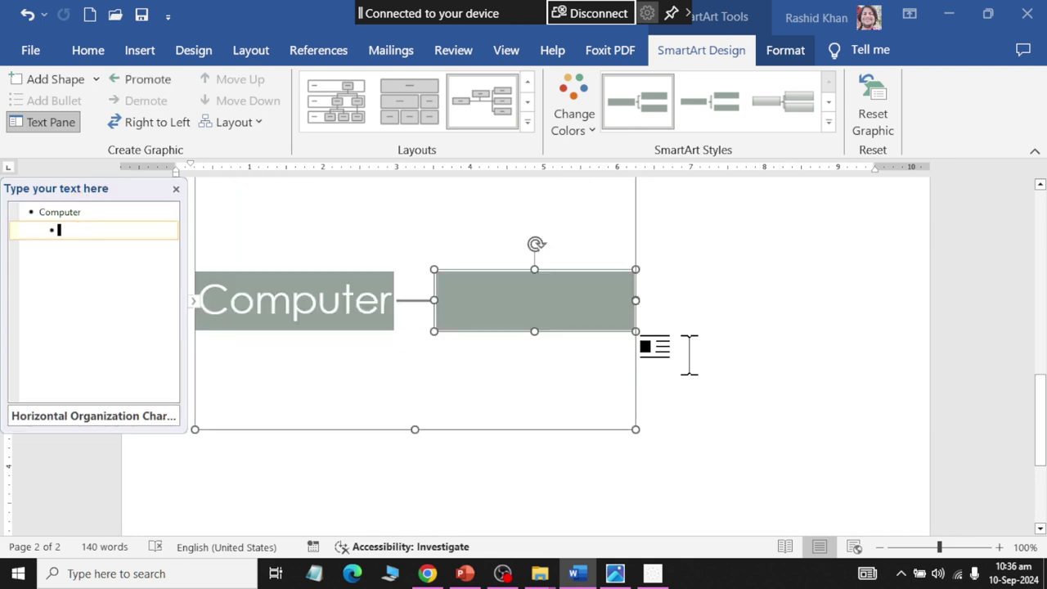
- Add Hardware and Software as Computer's branches, with a new empty entry below Hardware
type("Hrd")
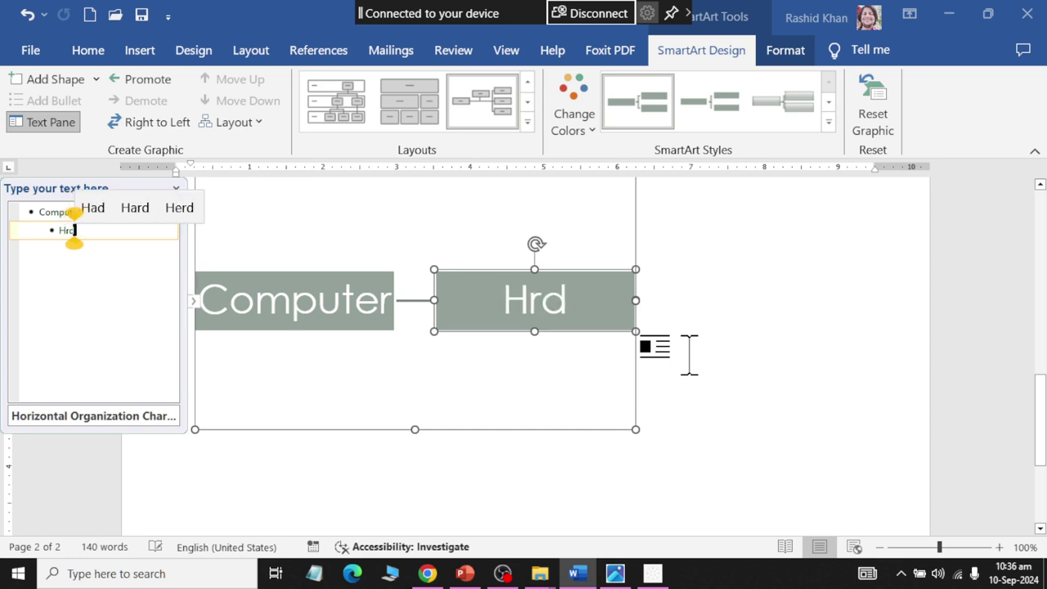
type("a")
key("BackSpace")
key("BackSpace")
key("BackSpace")
type("ha")
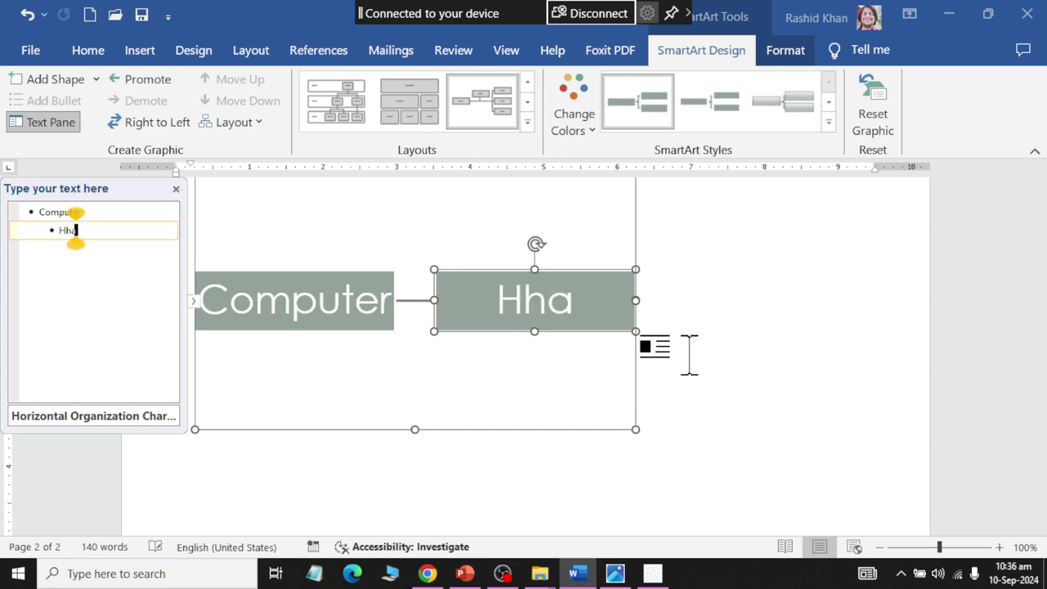
type("r")
key("BackSpace")
key("BackSpace")
key("BackSpace")
type("ar")
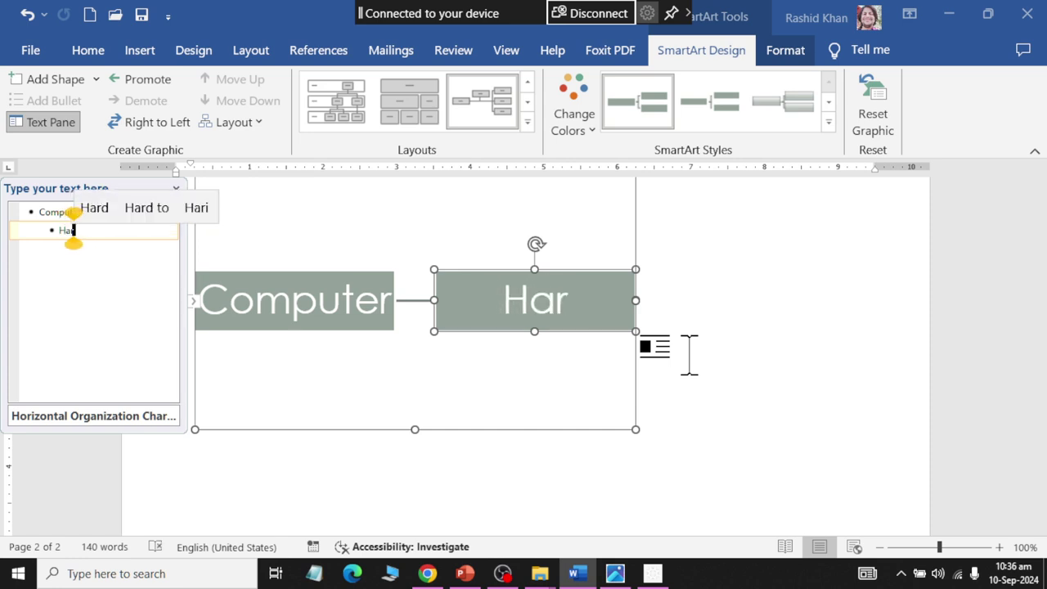
type("dware")
key("Return")
type("Softw")
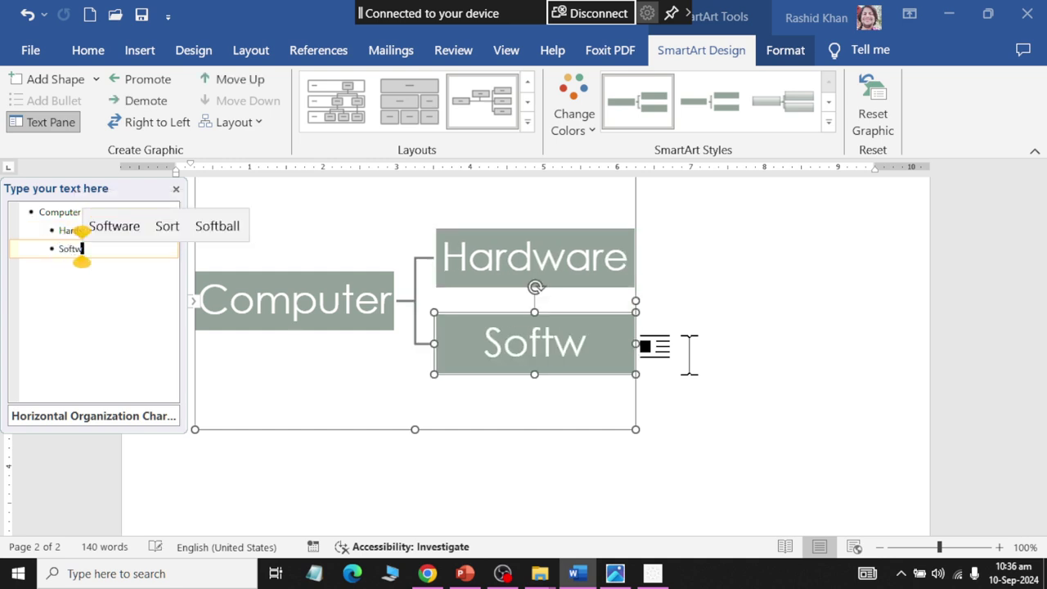
type("are")
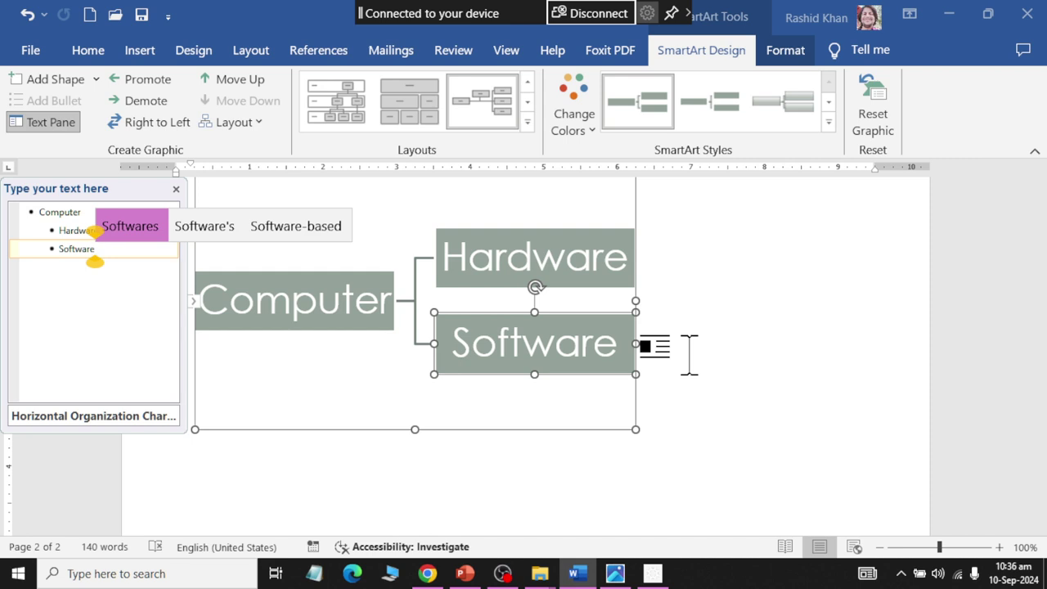
left_click(94, 230)
key("Return")
- List Input Devices, Output Devices, Storage DEvices and Processing Devices as children of Hardware
key("Tab")
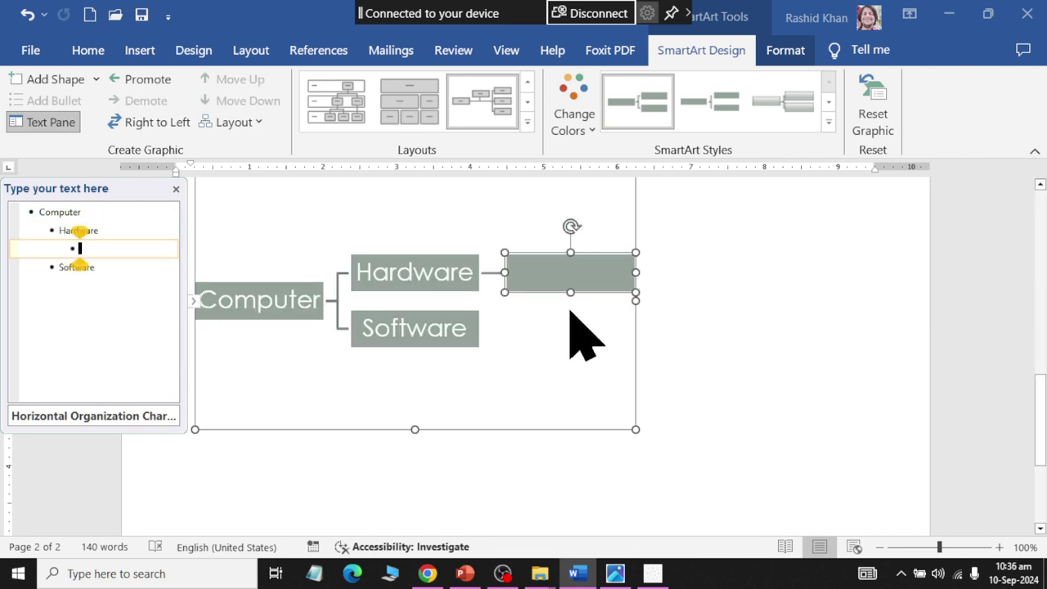
type("Input")
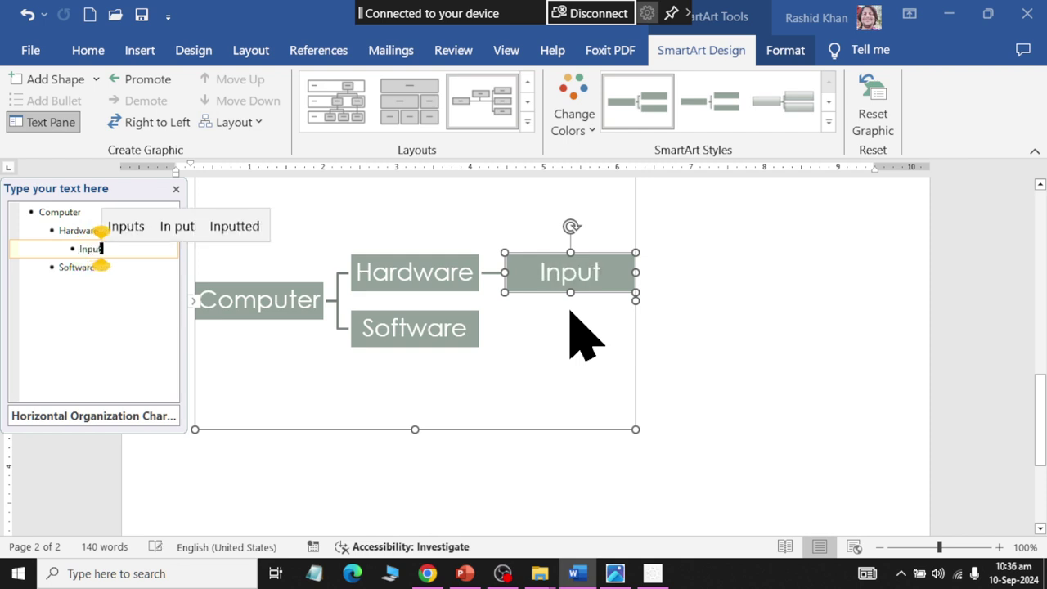
type(" Devi")
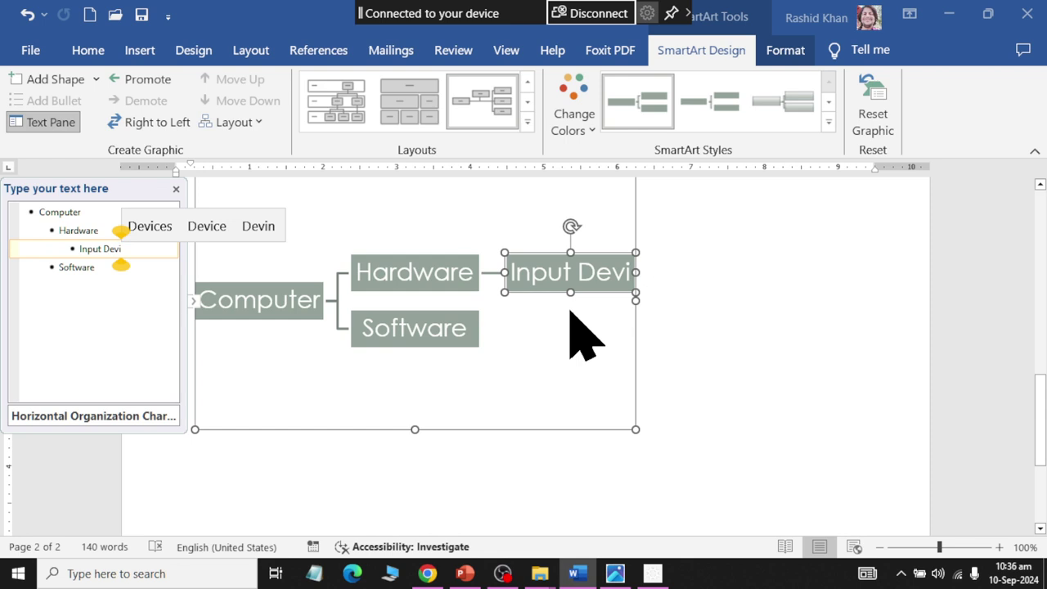
type("ces")
key("Return")
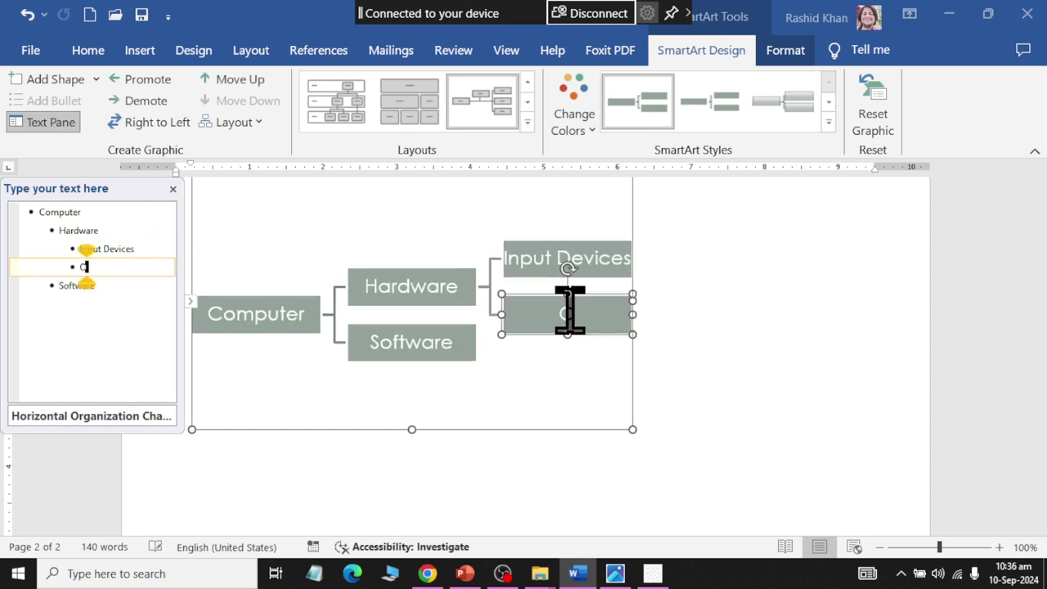
type("Output Dev")
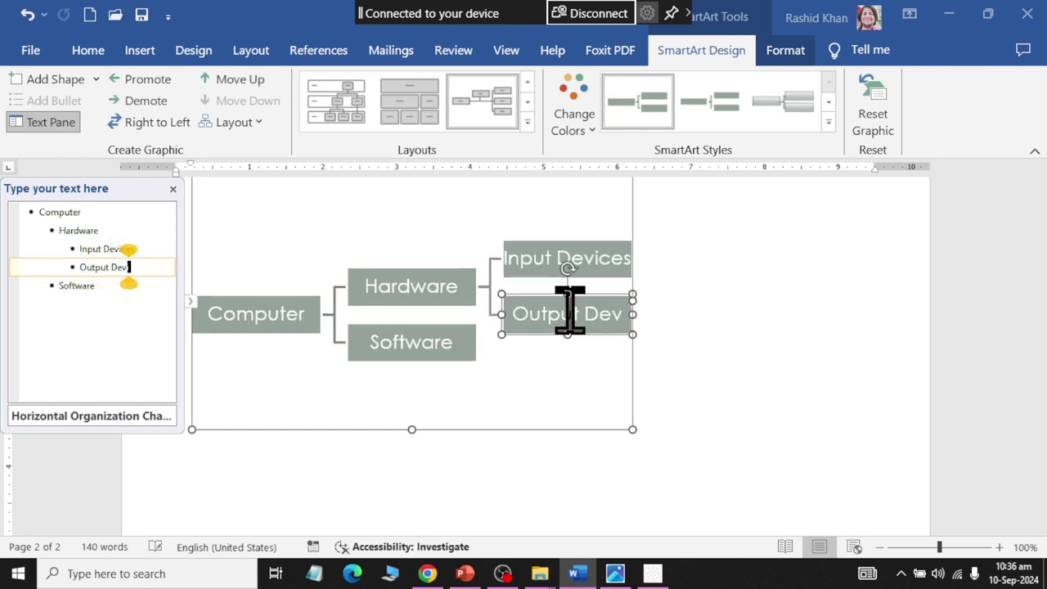
type("ices")
key("Return")
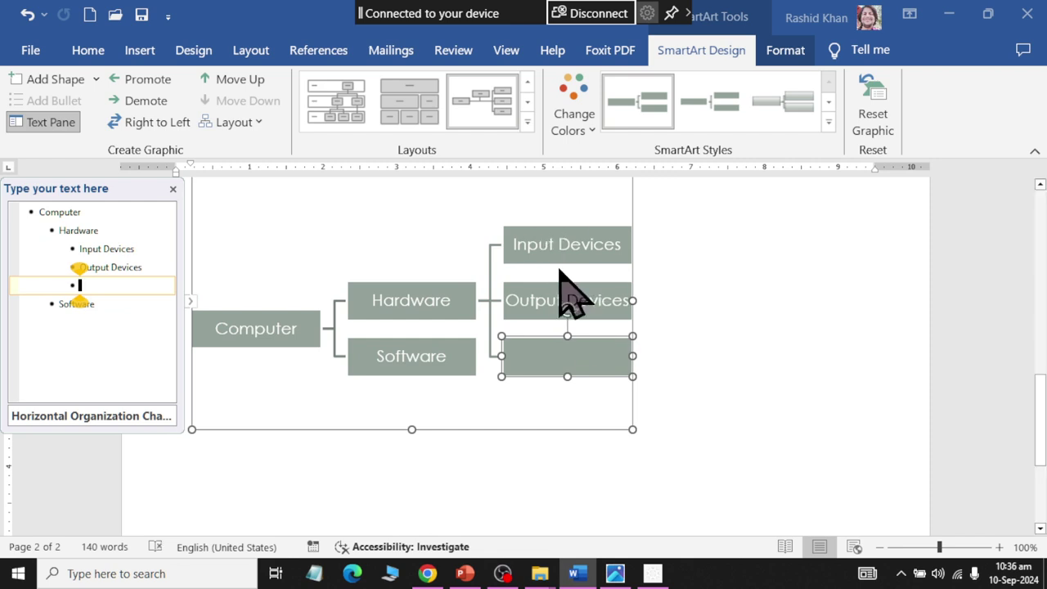
type("Storage D")
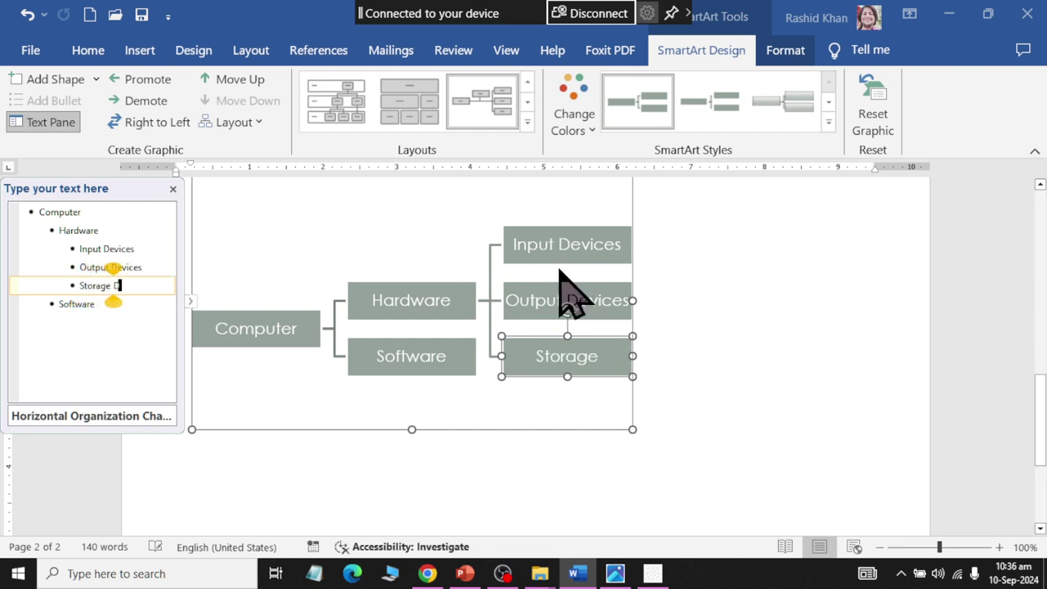
type("Evices")
key("Return")
type("P")
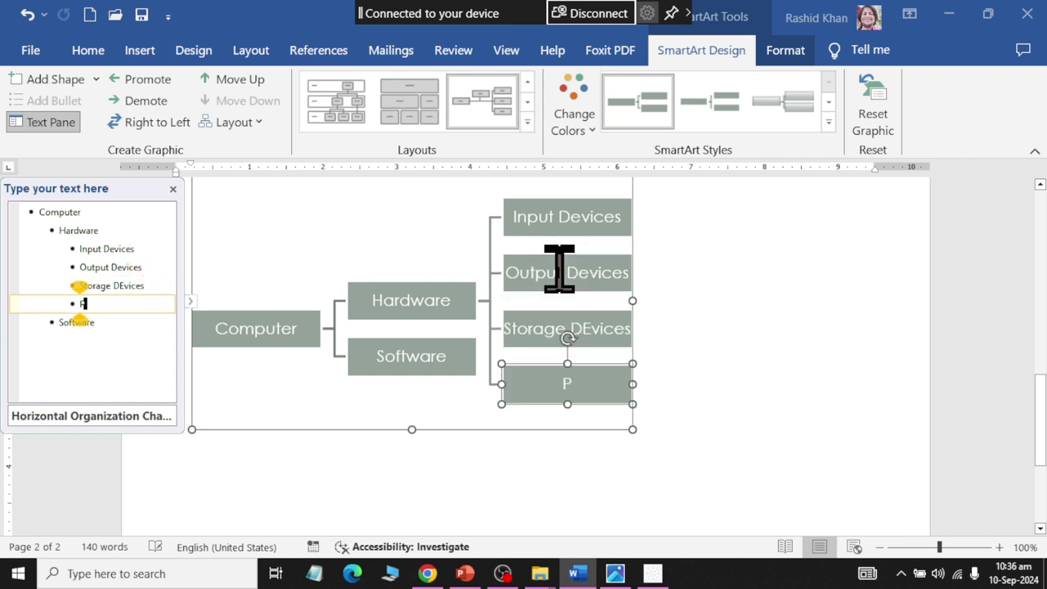
type("rocessing Dev")
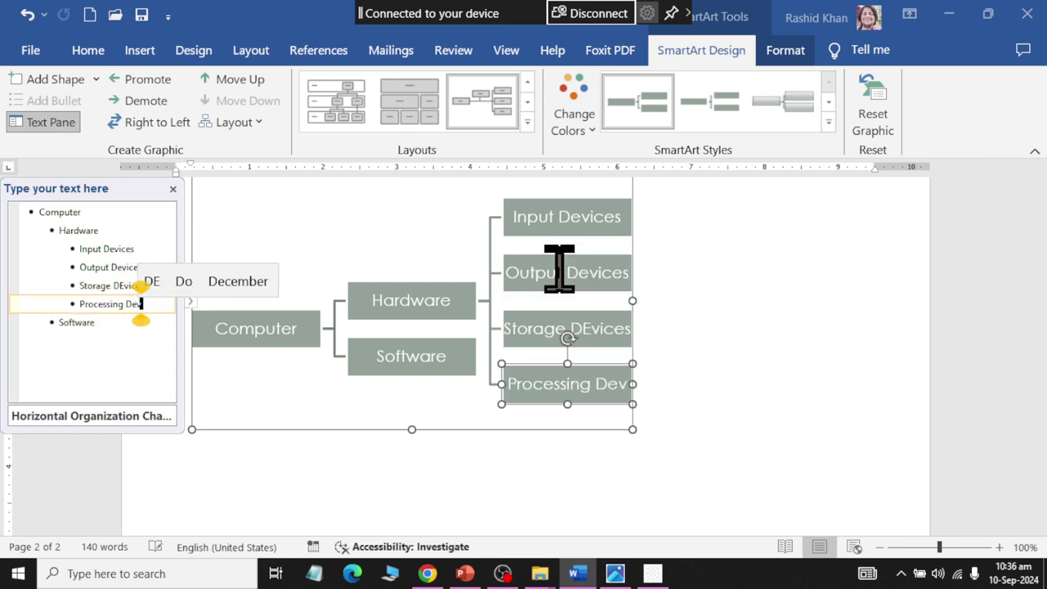
type("ices")
key("Down")
- Add System and Application as children of Software
key("Return")
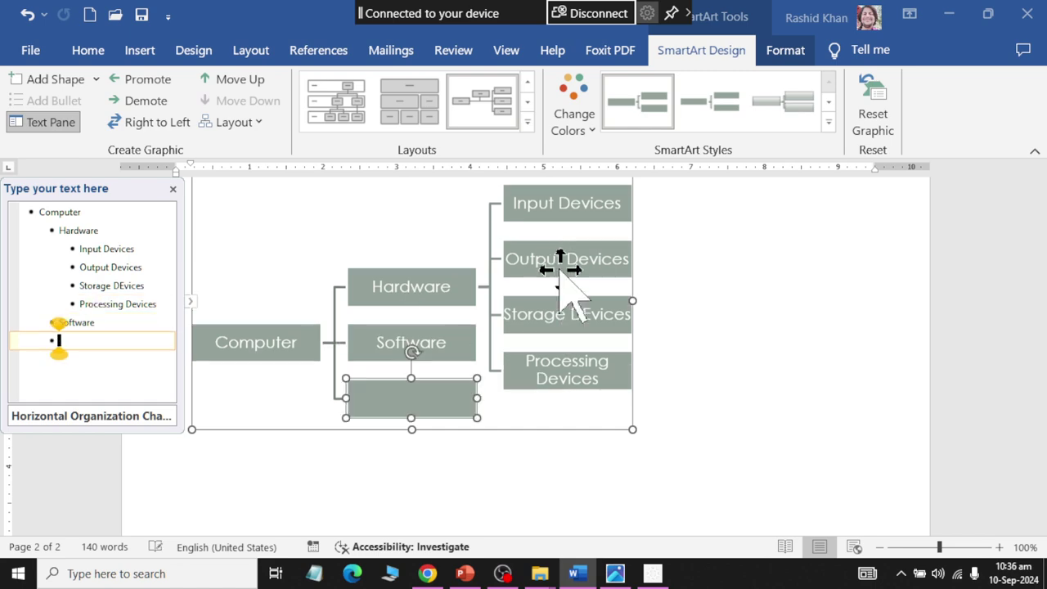
key("Tab")
type("System")
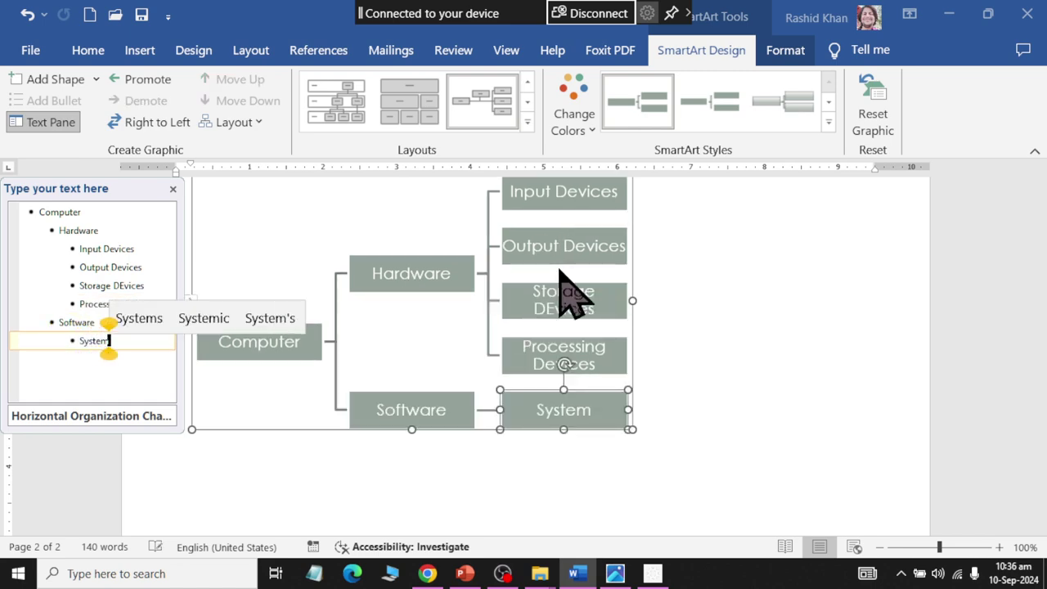
key("Return")
type("Applica")
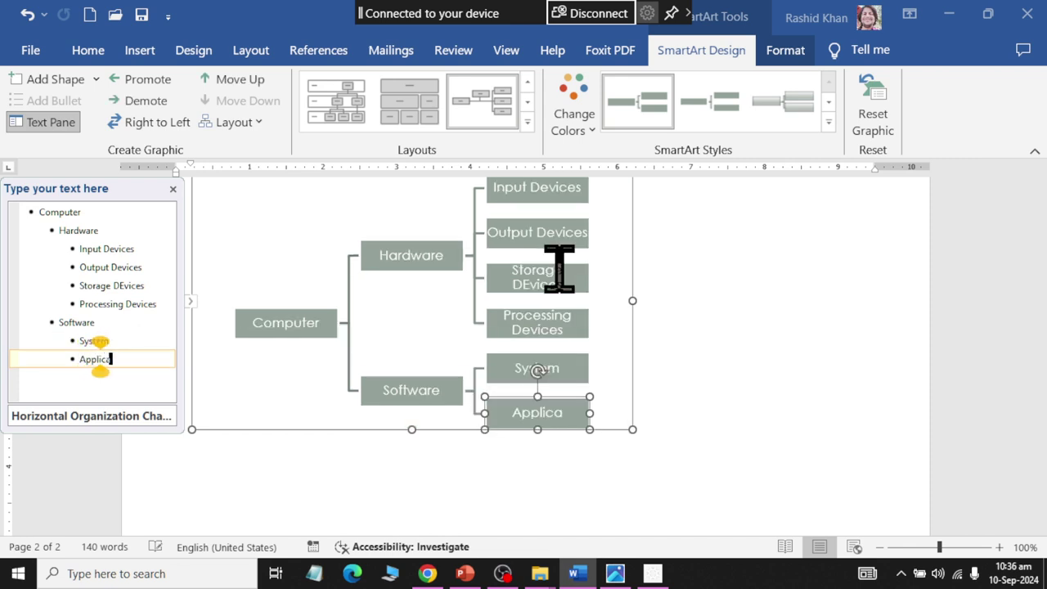
type("tion")
key("Return")
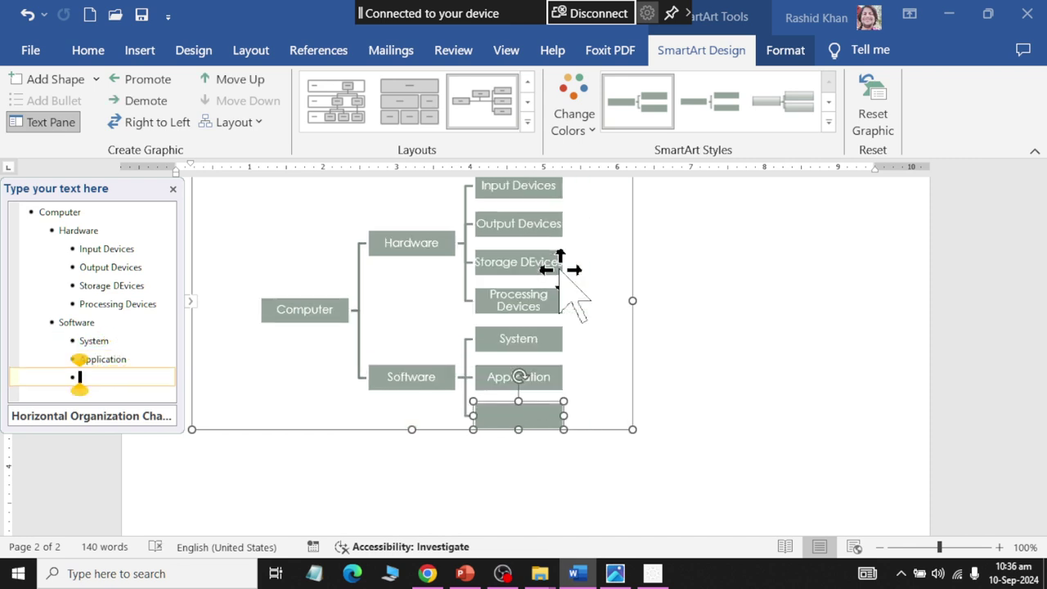
key("BackSpace")
key("BackSpace")
key("BackSpace")
- Give System the children Operating System, Drivers, Virus, Antivirus and Programming Languages
key("Up")
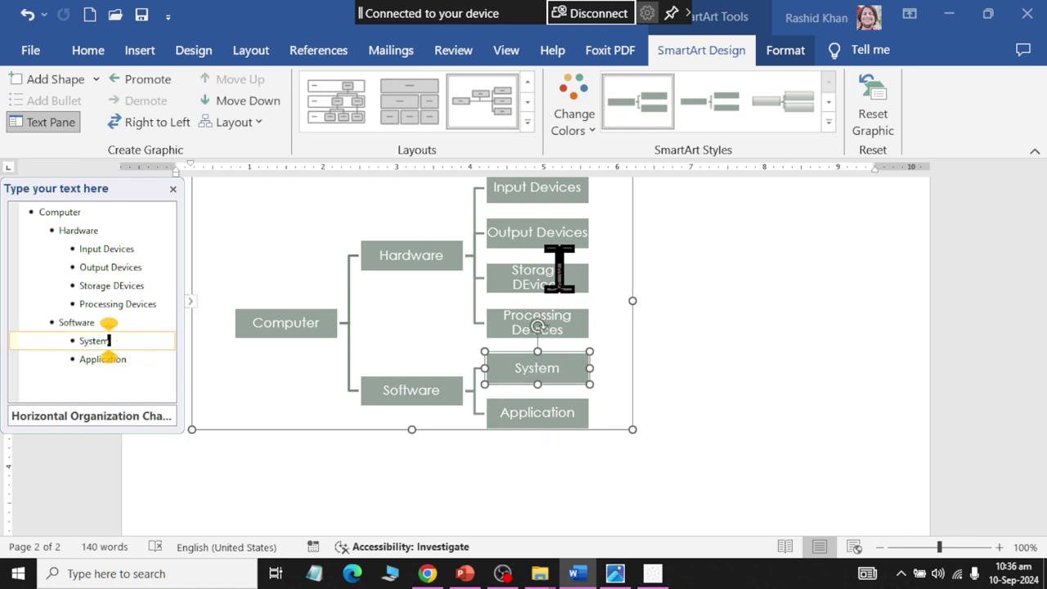
key("Return")
key("Tab")
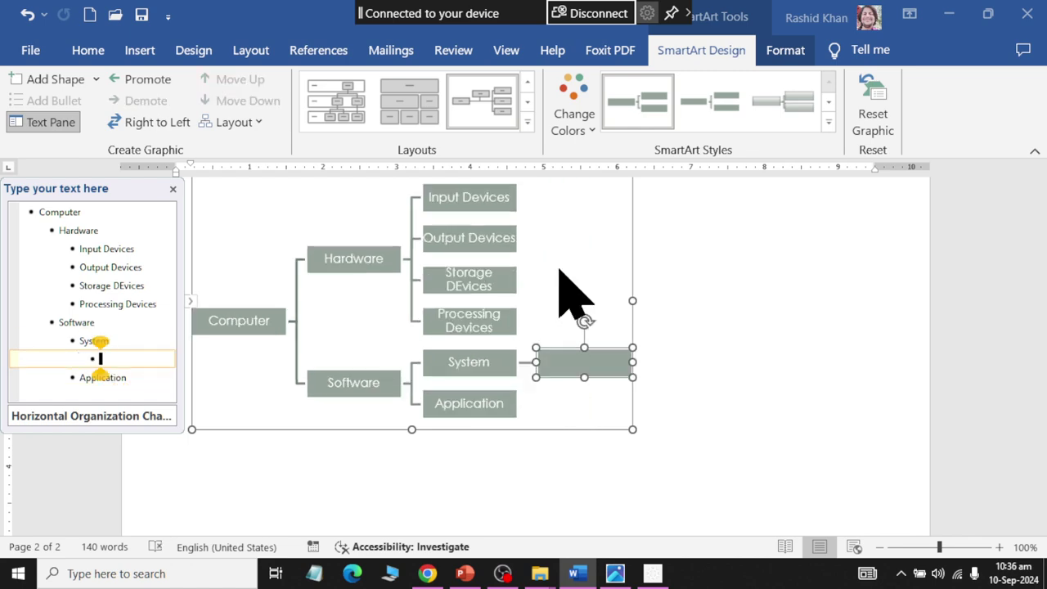
type("Operat")
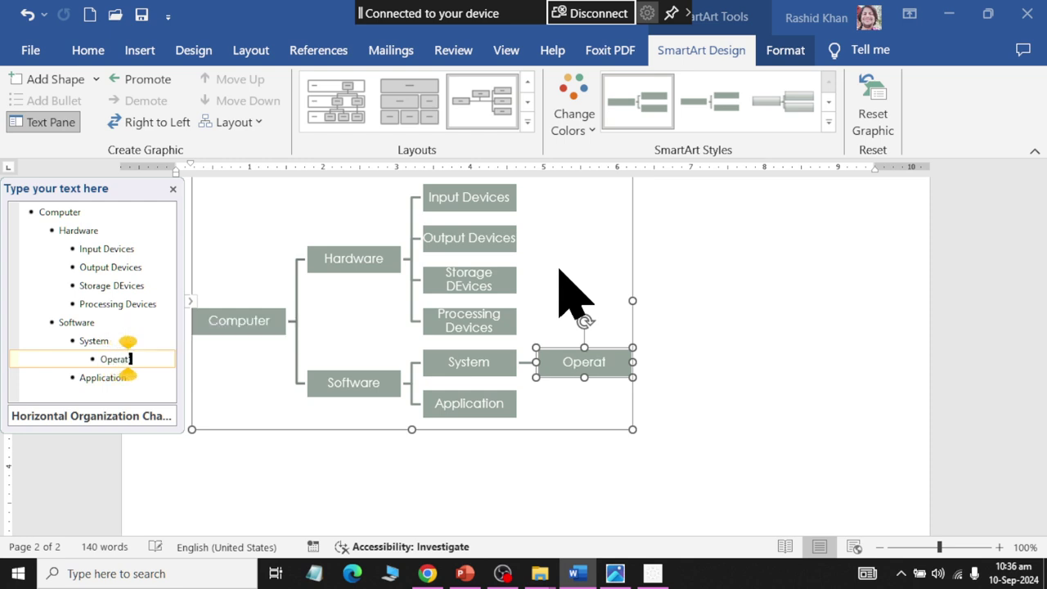
type("ing Syste")
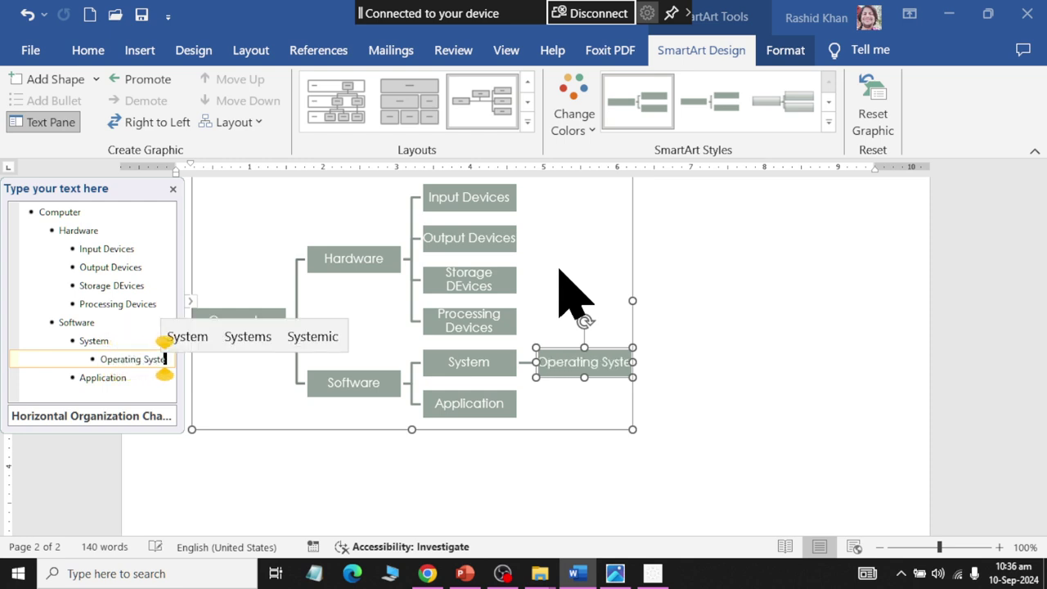
type("m")
key("Return")
type("Drivers")
key("Return")
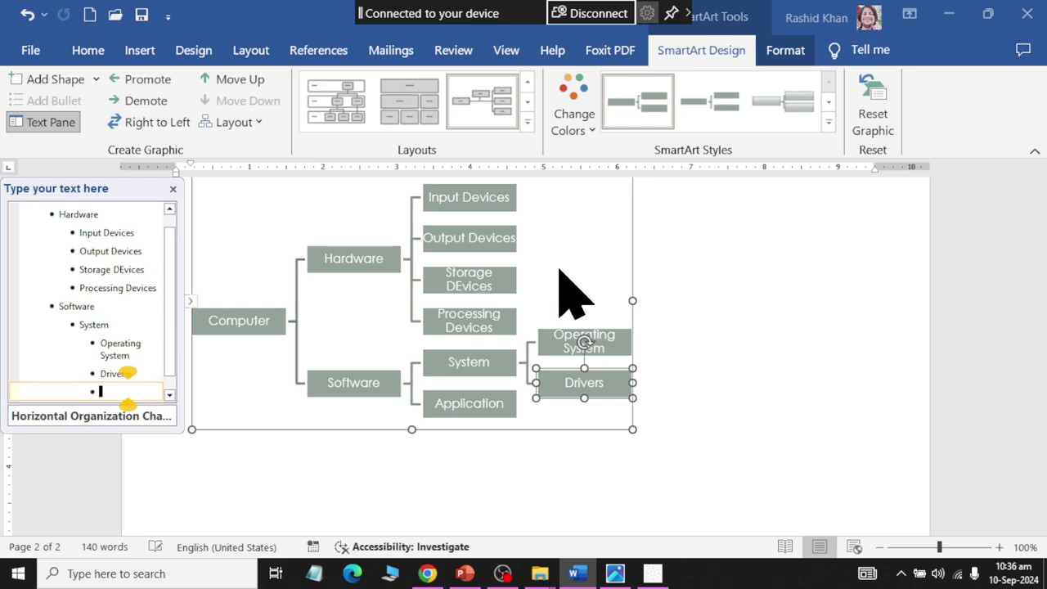
type("Virus")
key("Return")
type("An")
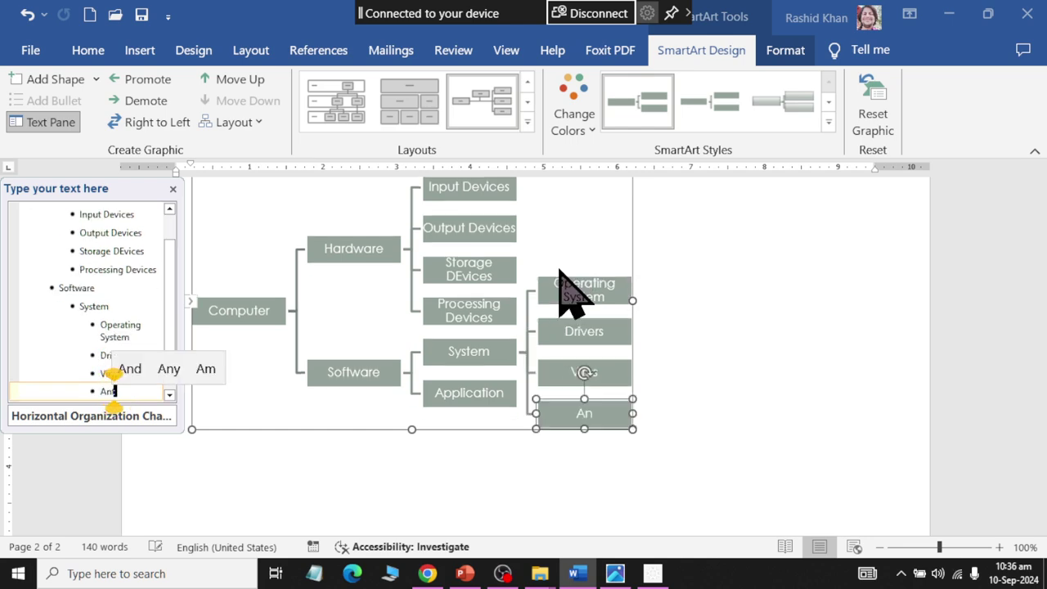
type("ti")
key("BackSpace")
key("BackSpace")
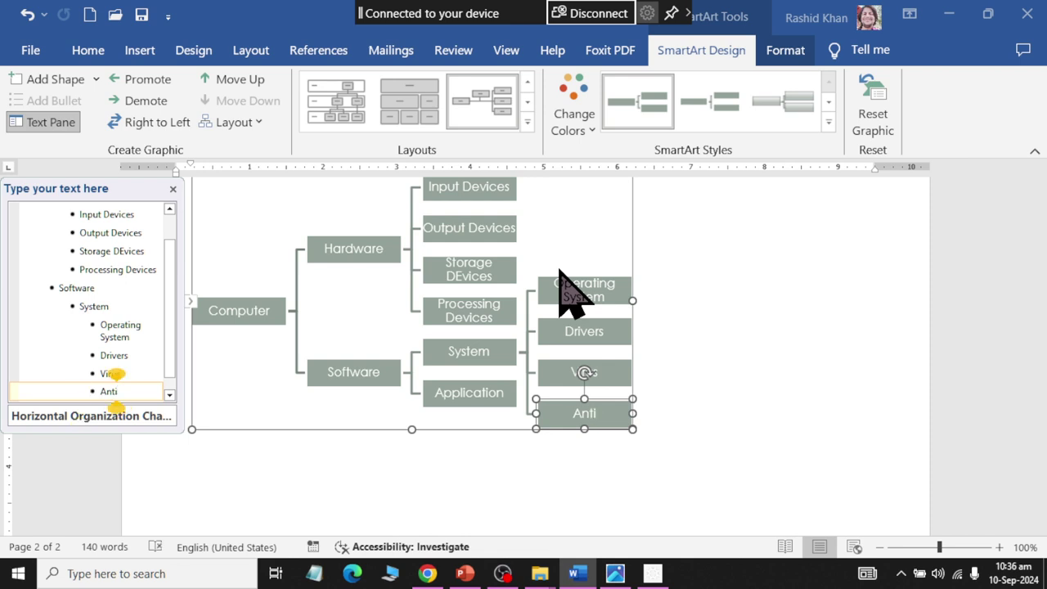
type("virus")
key("Return")
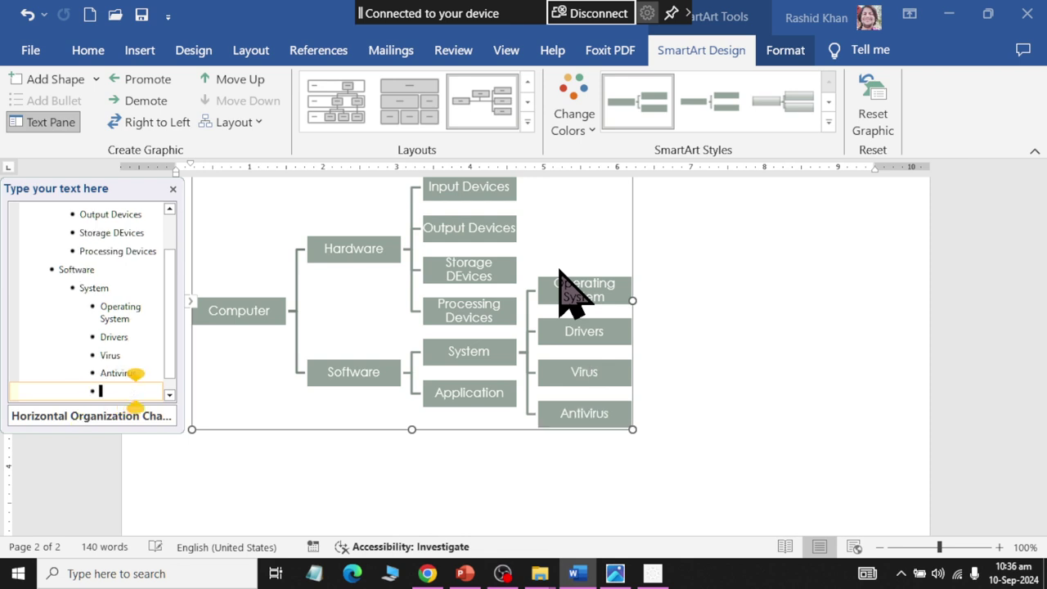
type("Programming La")
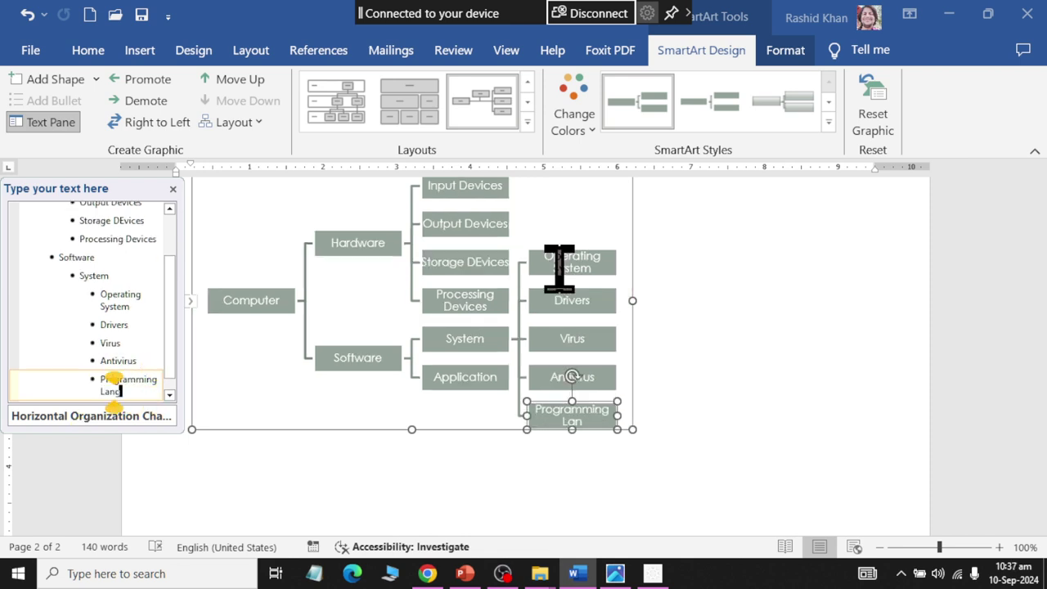
type("nguage")
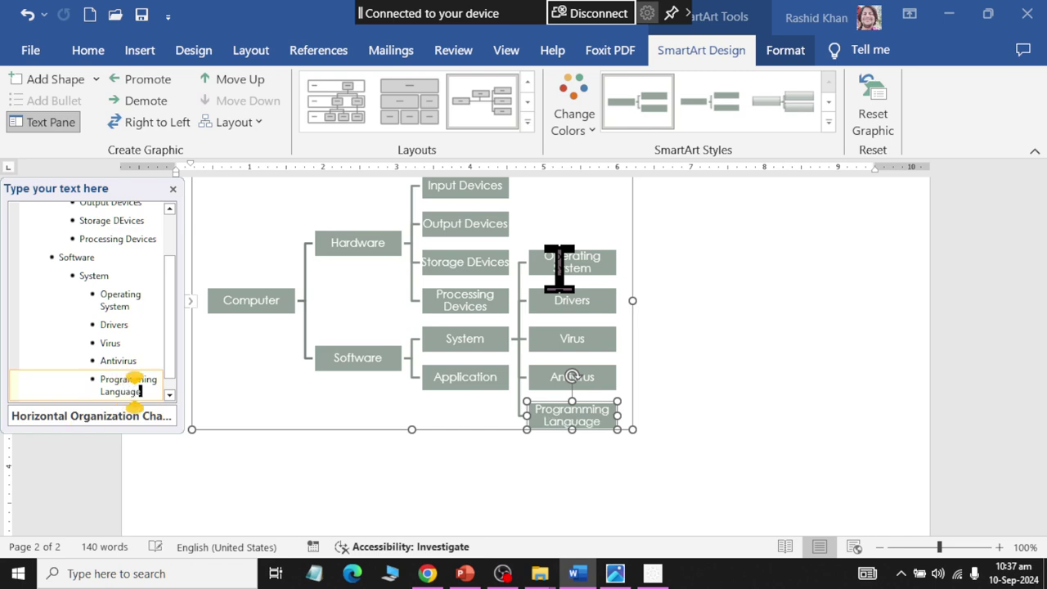
type("s")
key("Down")
- Add Word Processing, Worksheet, Presentation, Database and Visualization under Application
key("Return")
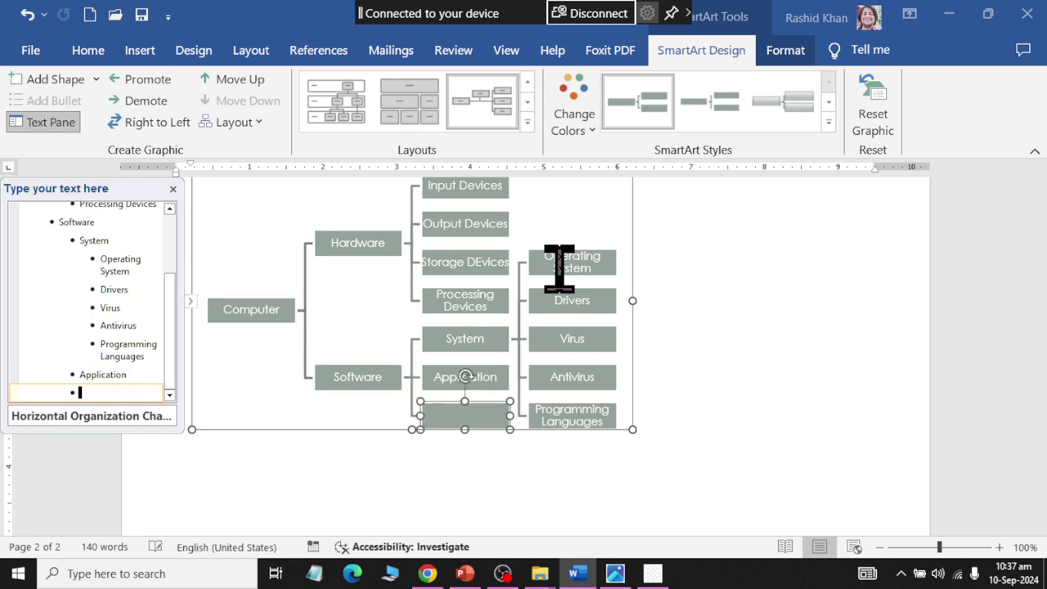
key("Tab")
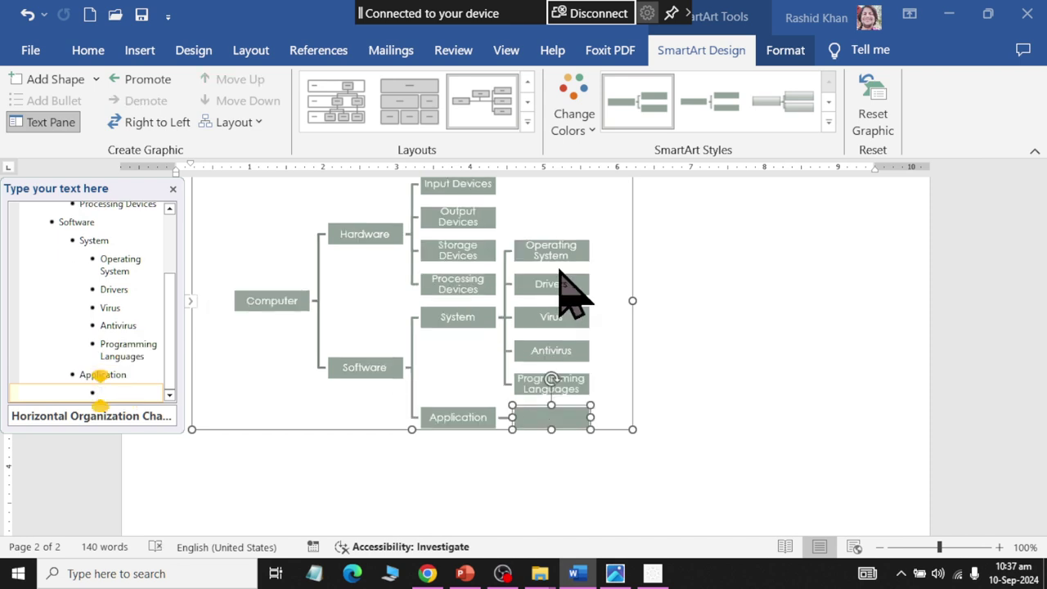
type("ess")
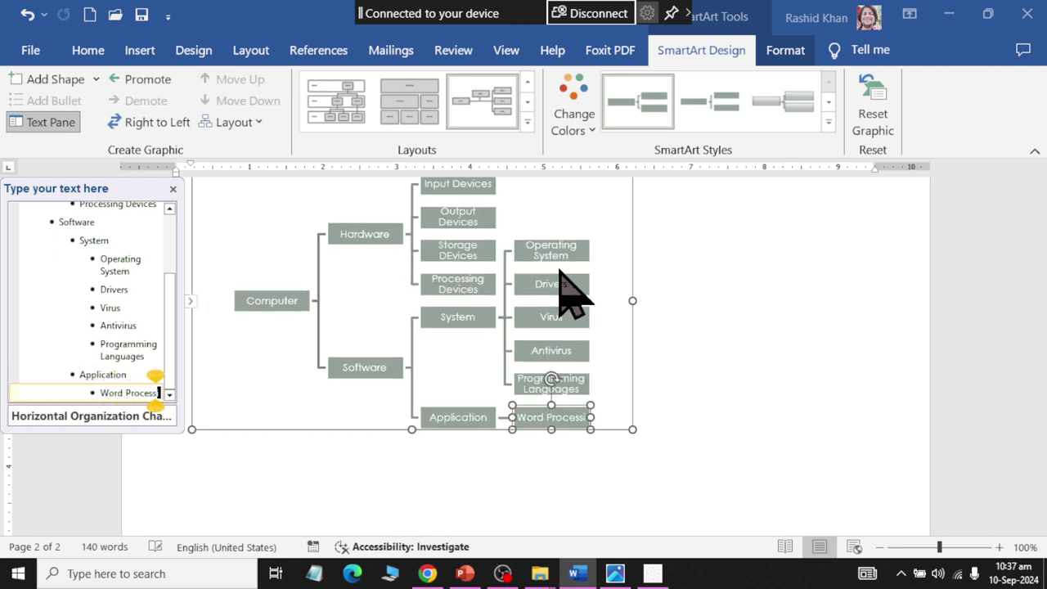
type("ing")
key("Return")
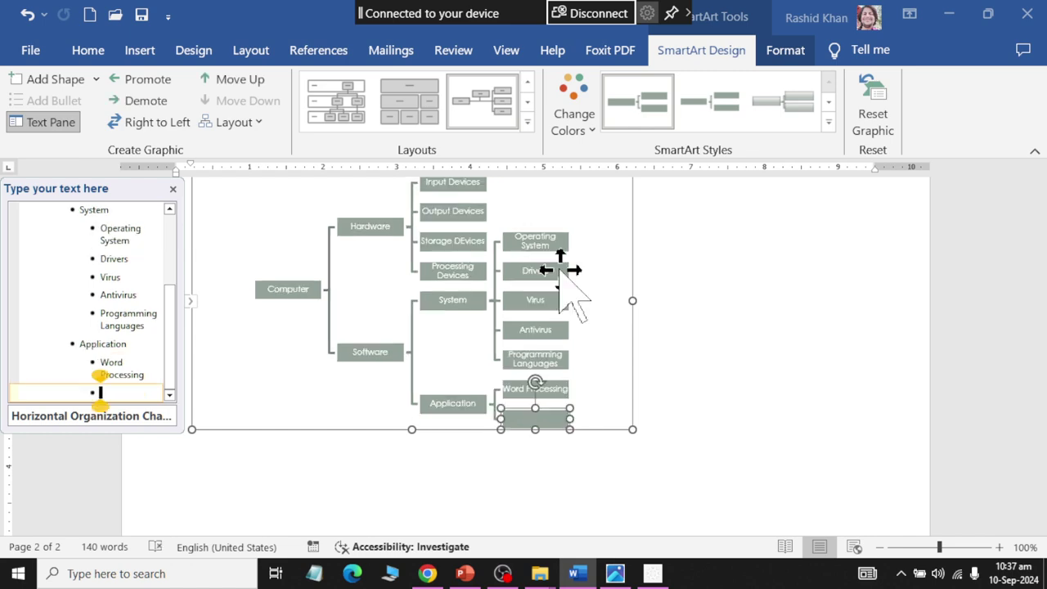
type("Worksheet")
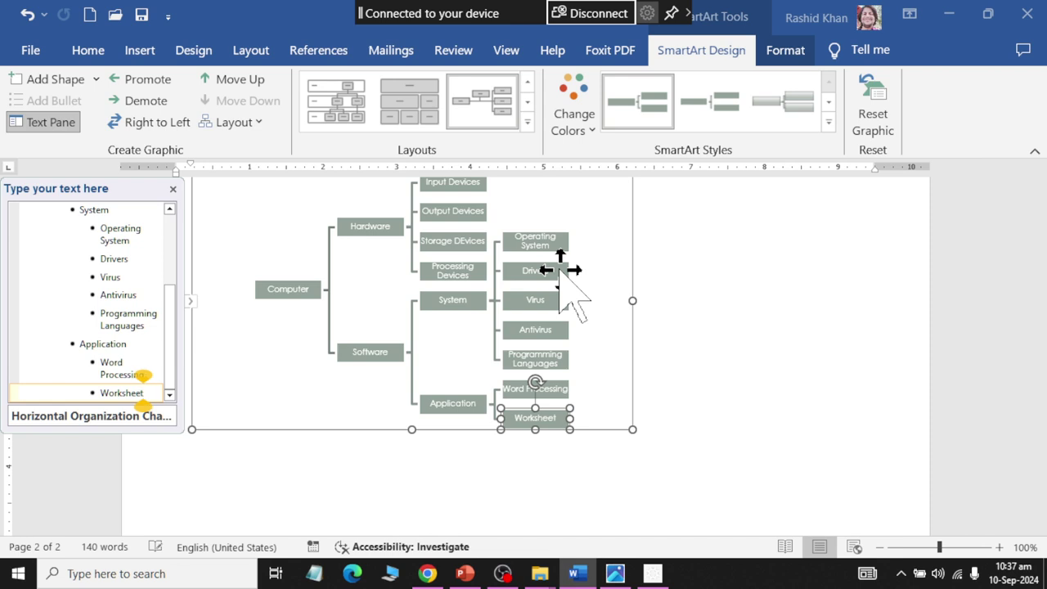
key("Return")
type("Pre")
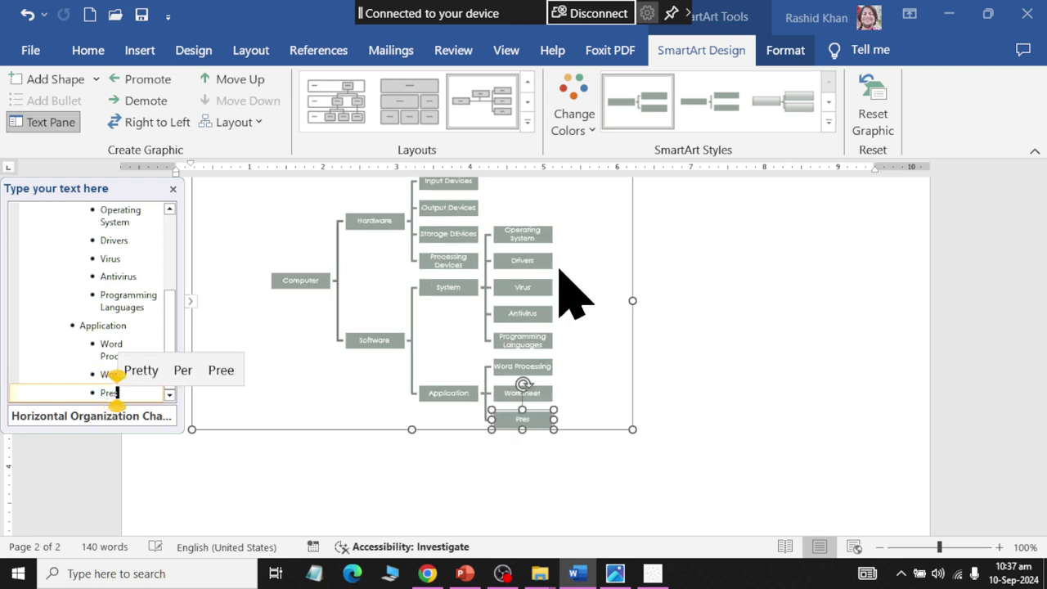
type("sentation")
key("Return")
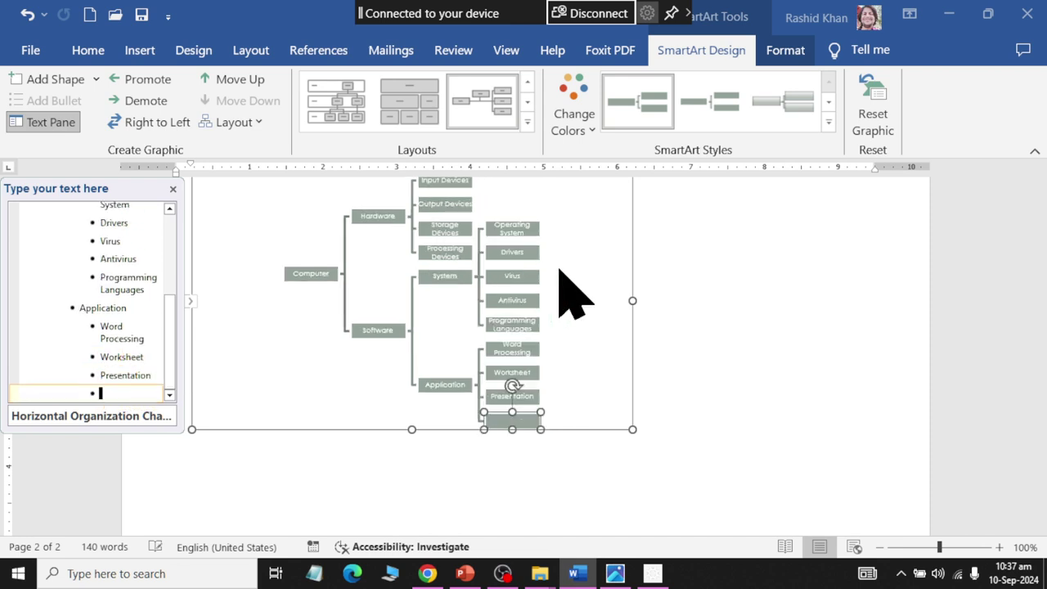
type("Database")
key("Return")
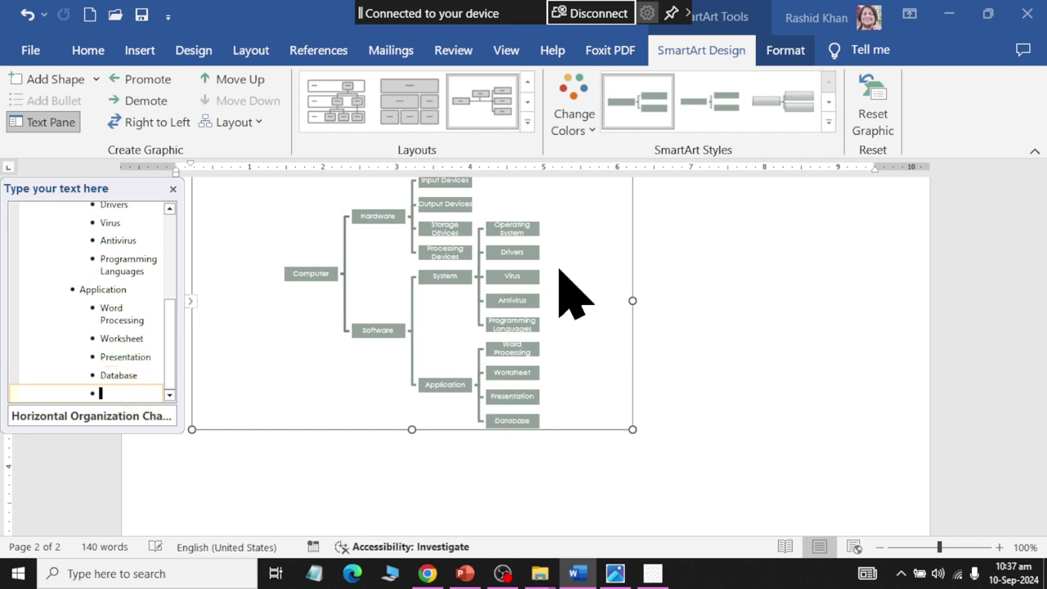
type("V")
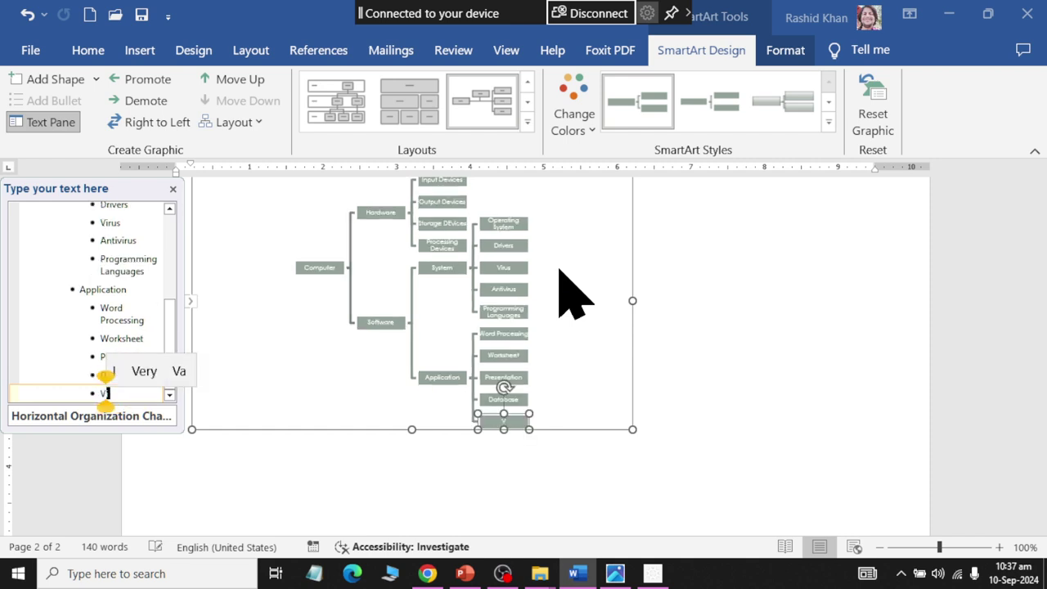
type("isualization")
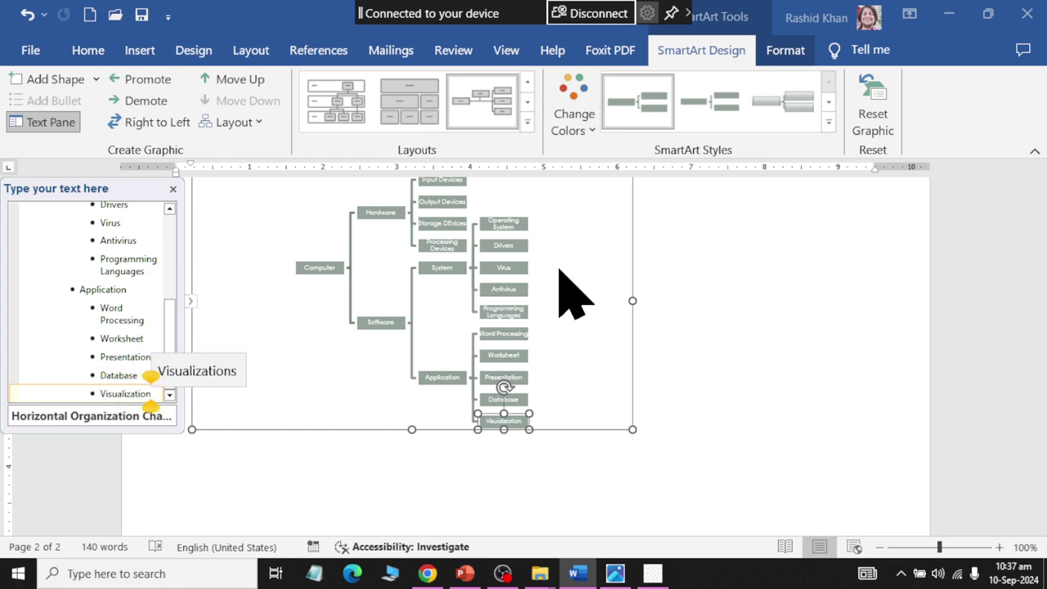
key("Up")
key("Up")
key("Up")
key("Up")
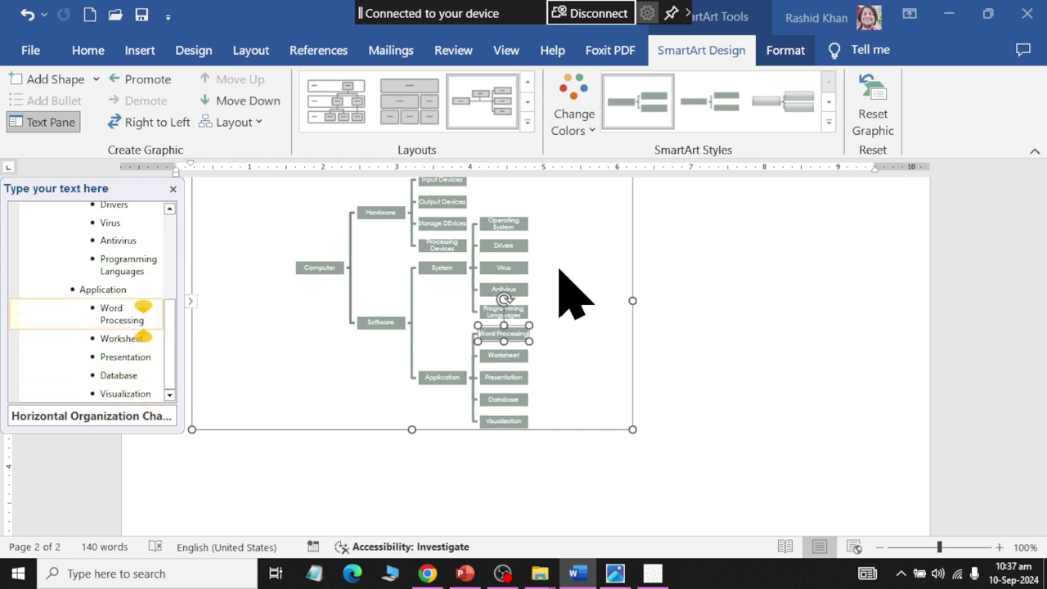
- Enlarge the Computer chart and apply a Colorful scheme with red and olive boxes
scroll(565, 327, "up", 1)
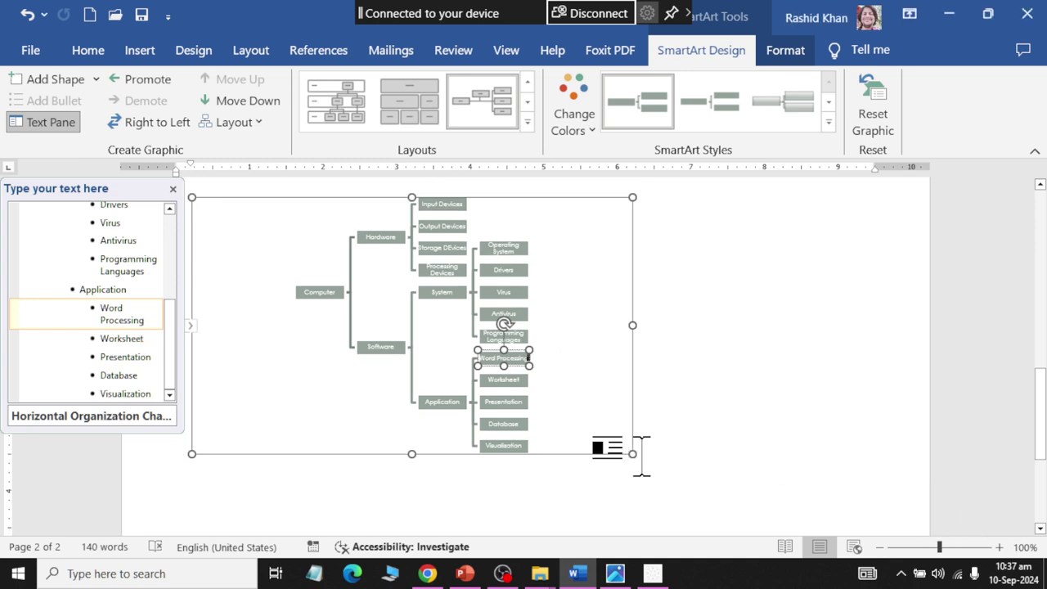
left_click_drag(633, 454, 874, 512)
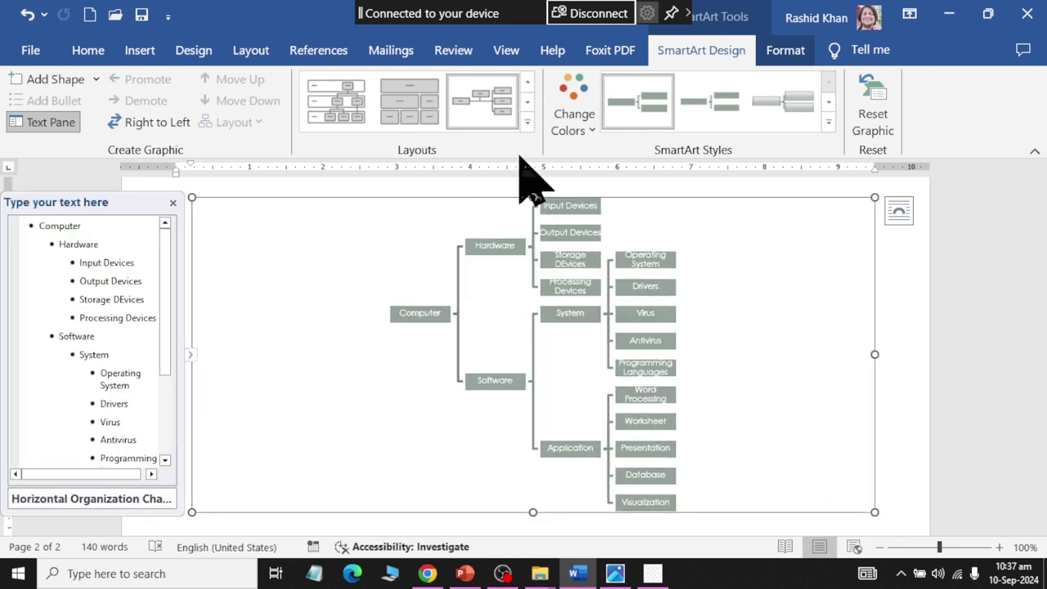
left_click(573, 115)
left_click(603, 266)
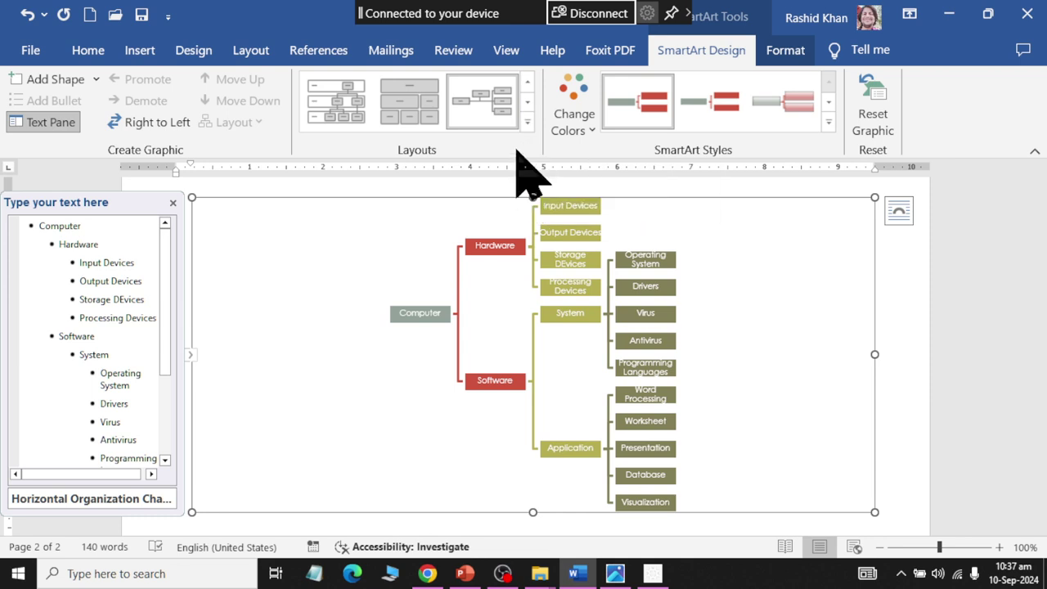
- Try the Hierarchy and Horizontal Hierarchy layouts on the Computer chart
left_click(528, 122)
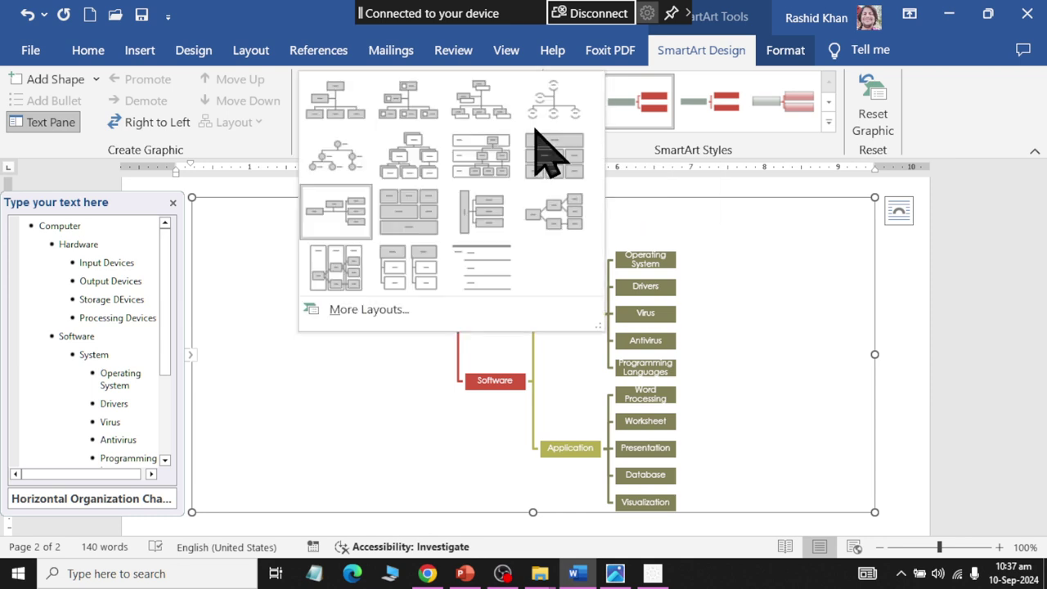
left_click(411, 155)
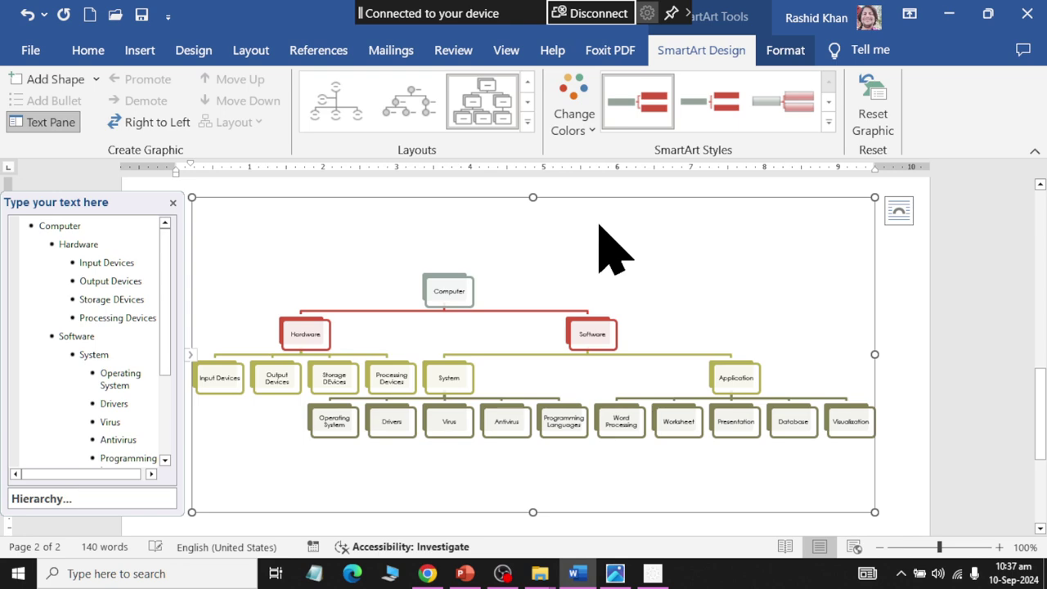
left_click(527, 123)
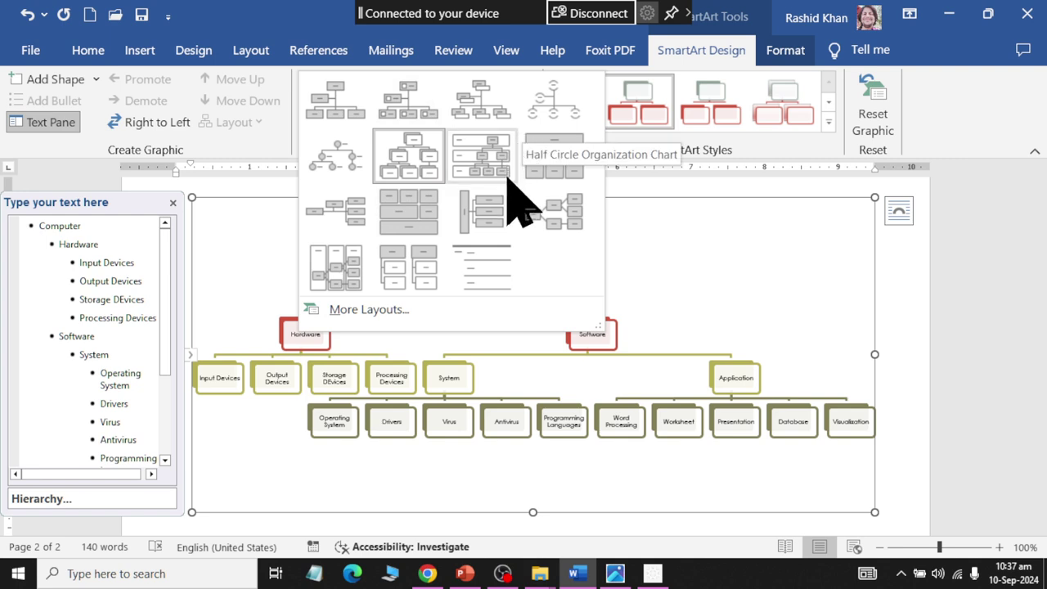
left_click(553, 211)
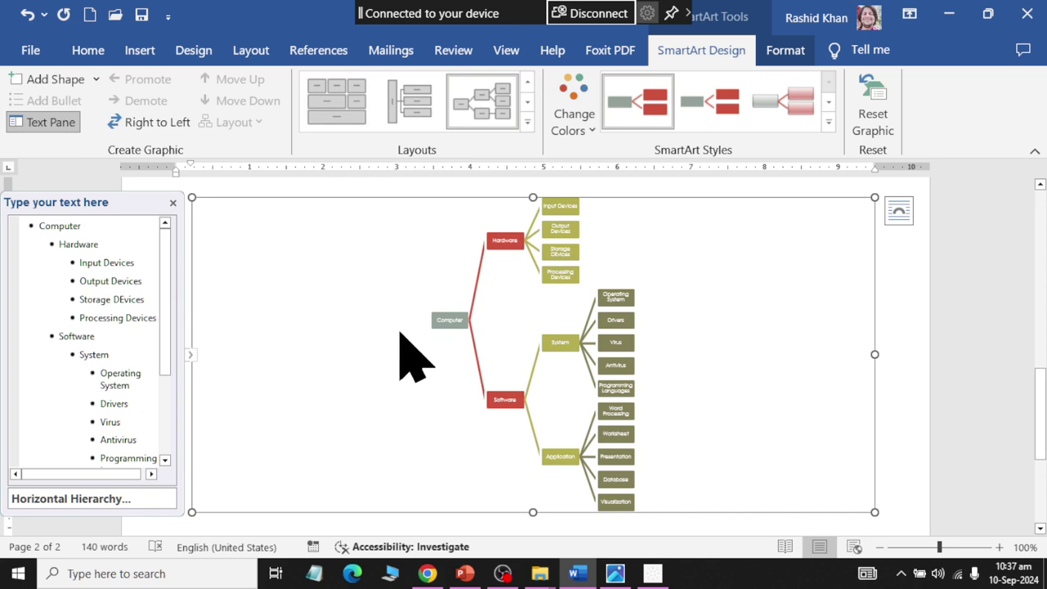
- Apply the Circle Picture Hierarchy layout to the Computer chart and scroll back up
scroll(398, 339, "up", 1)
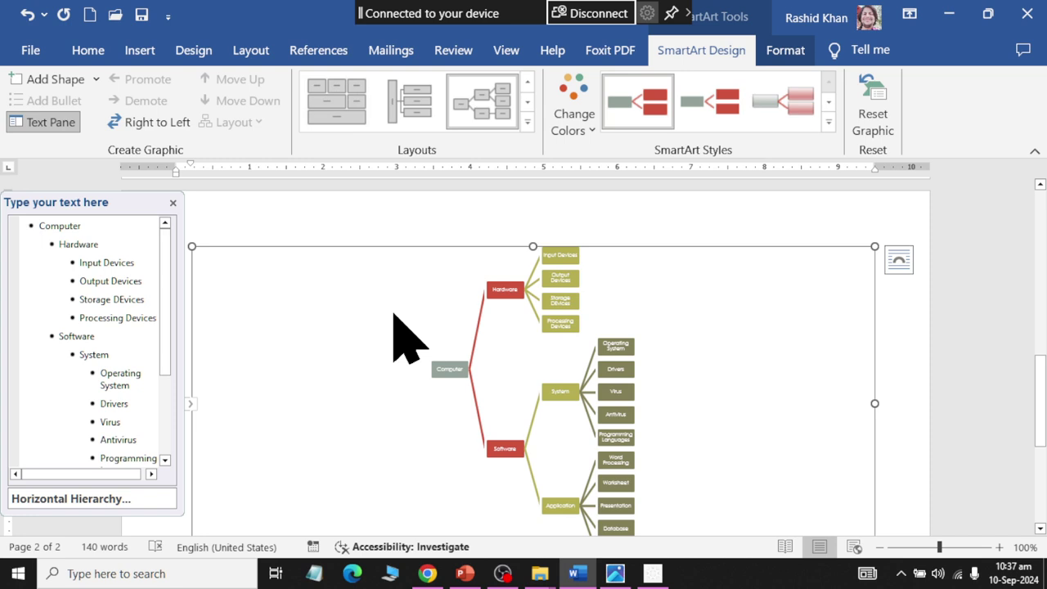
left_click(528, 121)
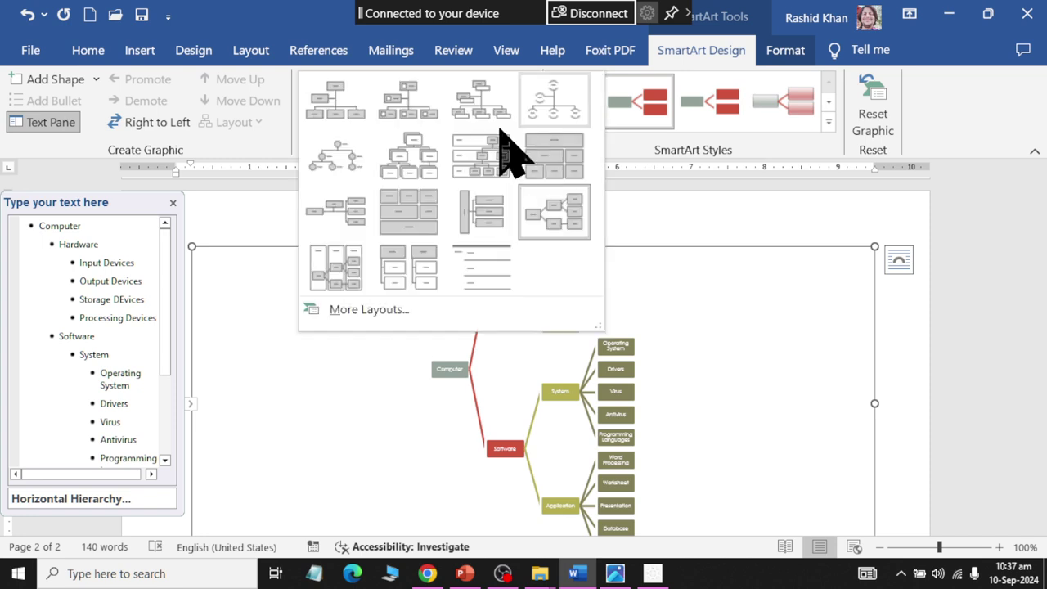
left_click(338, 155)
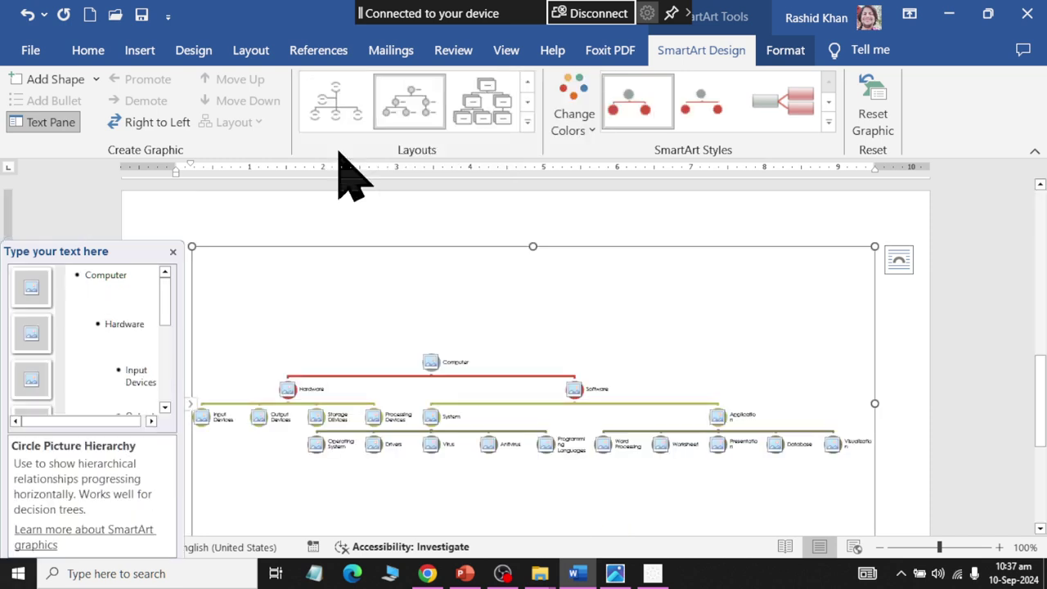
scroll(364, 476, "up", 7, "ctrl")
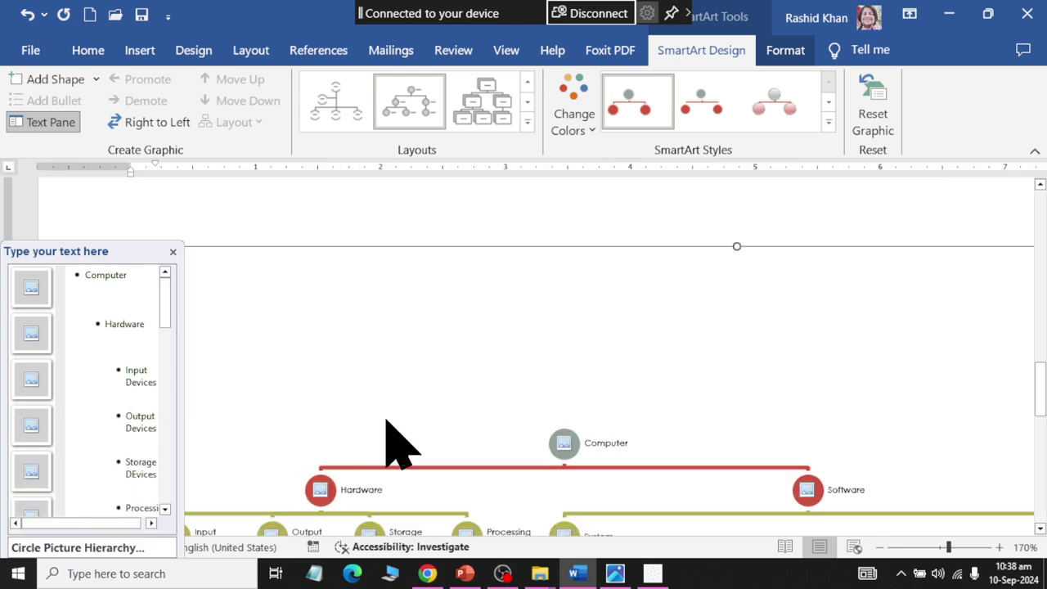
scroll(409, 418, "down", 4)
scroll(597, 303, "up", 2)
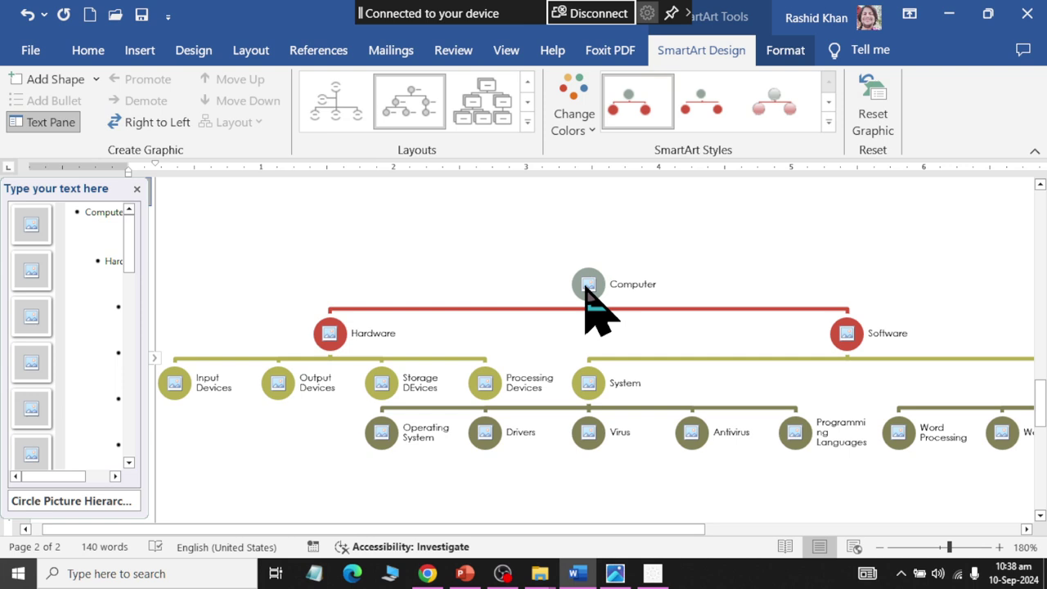
scroll(589, 303, "up", 3)
scroll(585, 303, "up", 3)
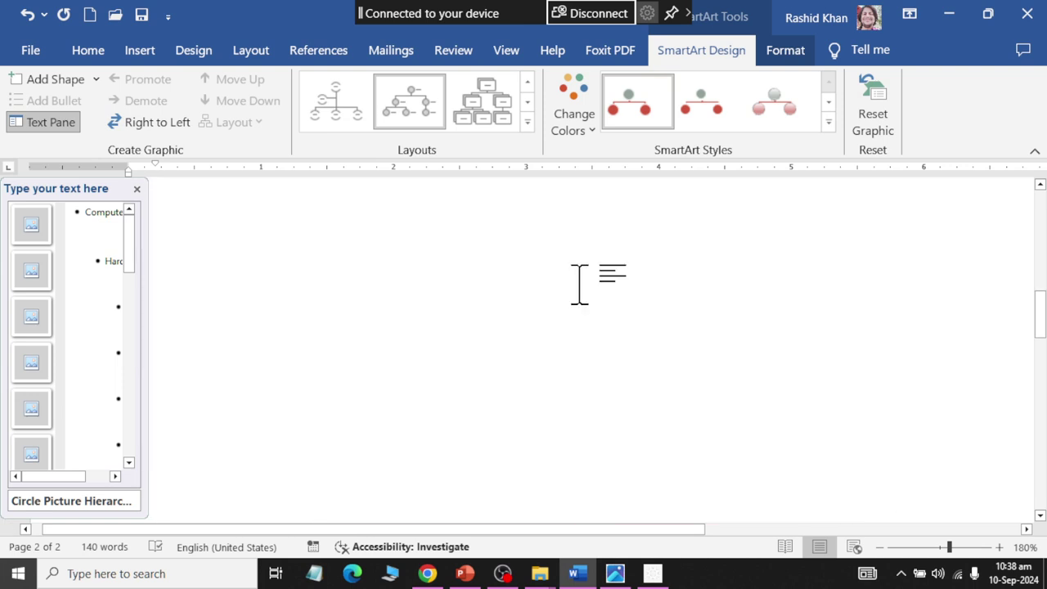
scroll(582, 305, "up", 3)
scroll(577, 290, "up", 1)
scroll(573, 284, "up", 3)
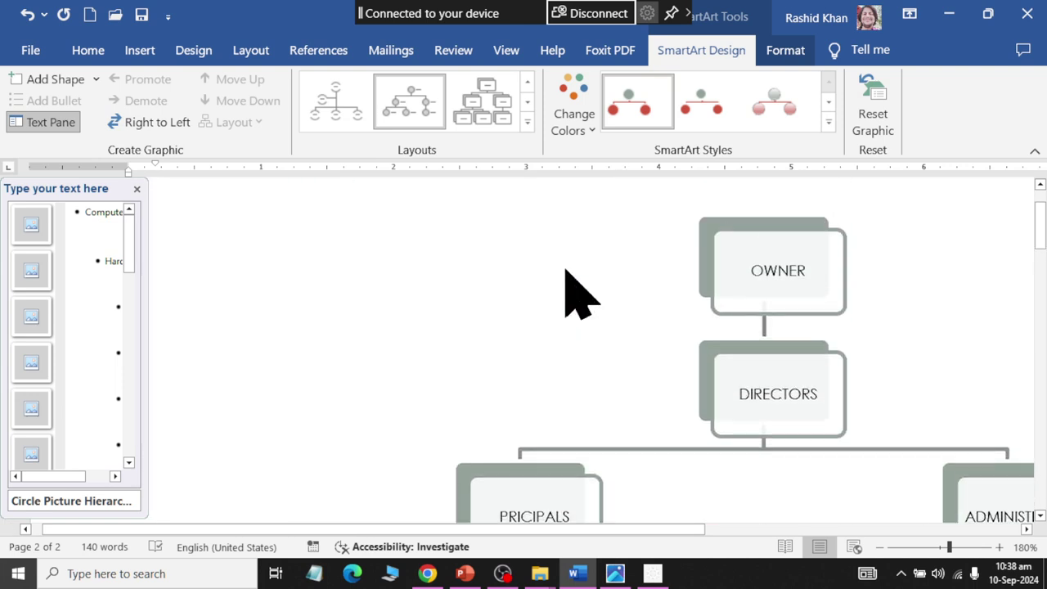
scroll(569, 278, "up", 1)
- Apply the Circle Picture Hierarchy layout to the OWNER/DIRECTORS staff chart
left_click(571, 317)
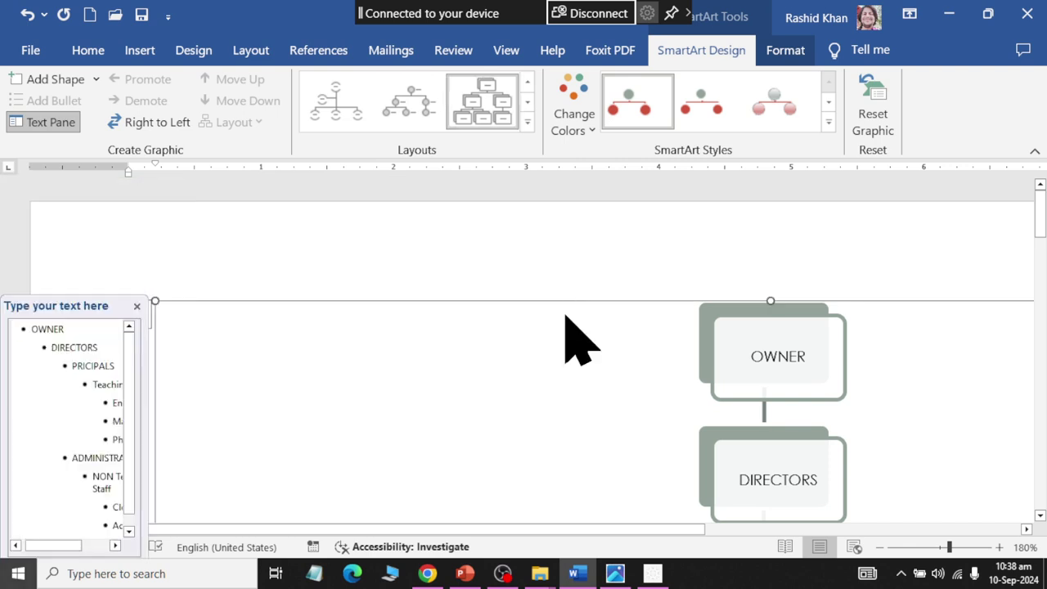
left_click(339, 105)
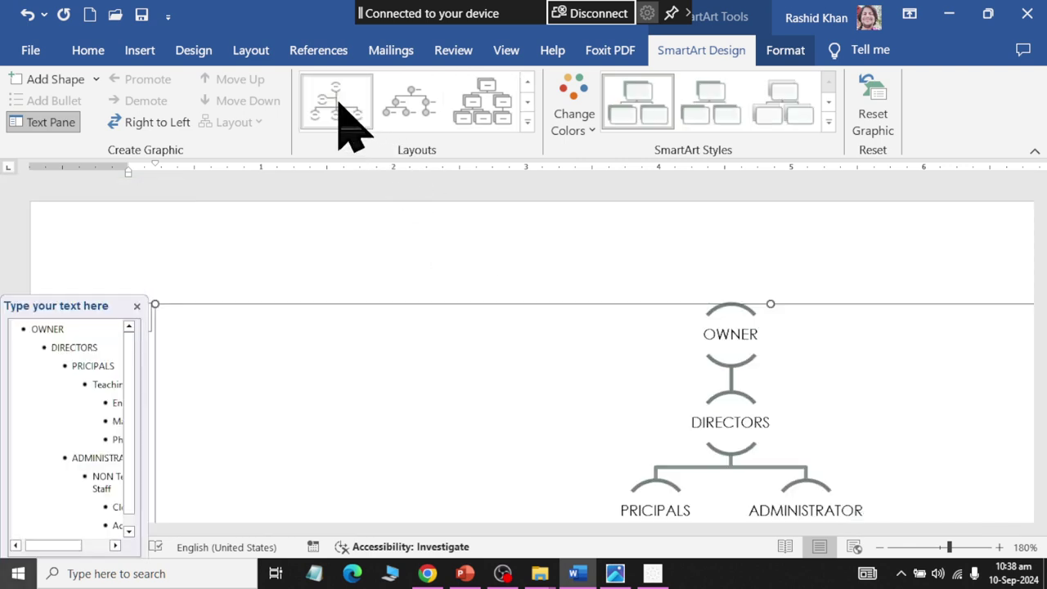
left_click(409, 121)
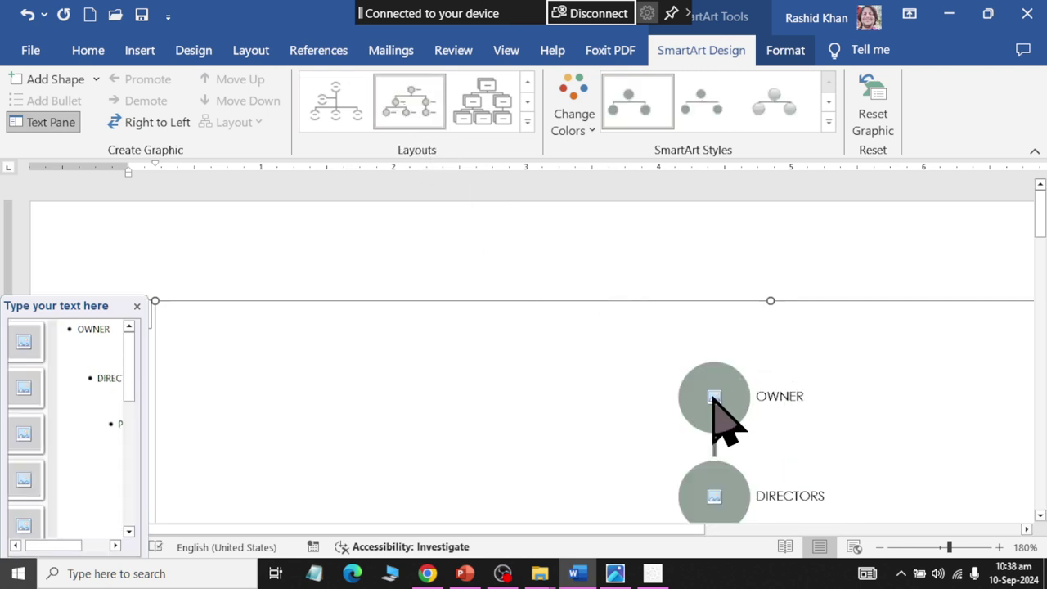
scroll(717, 421, "down", 2)
scroll(725, 421, "down", 3)
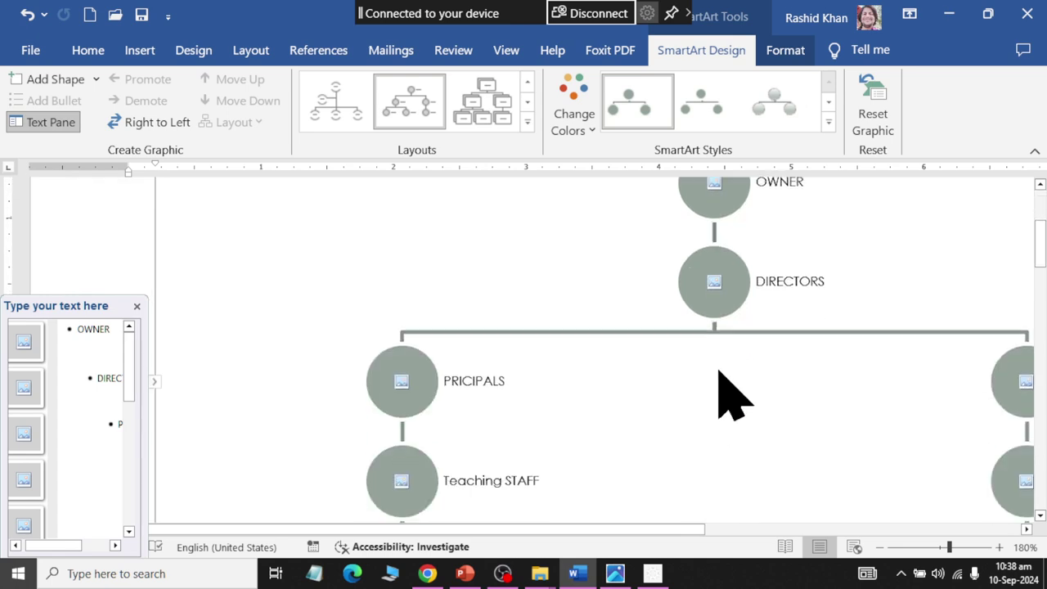
scroll(352, 398, "down", 3)
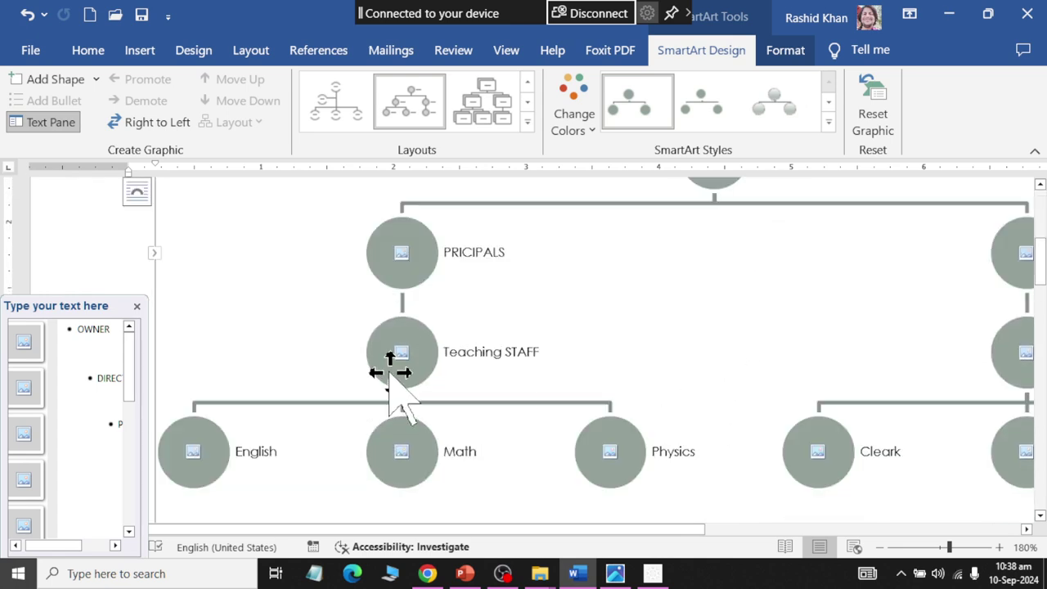
scroll(963, 360, "down", 6)
scroll(963, 355, "down", 5)
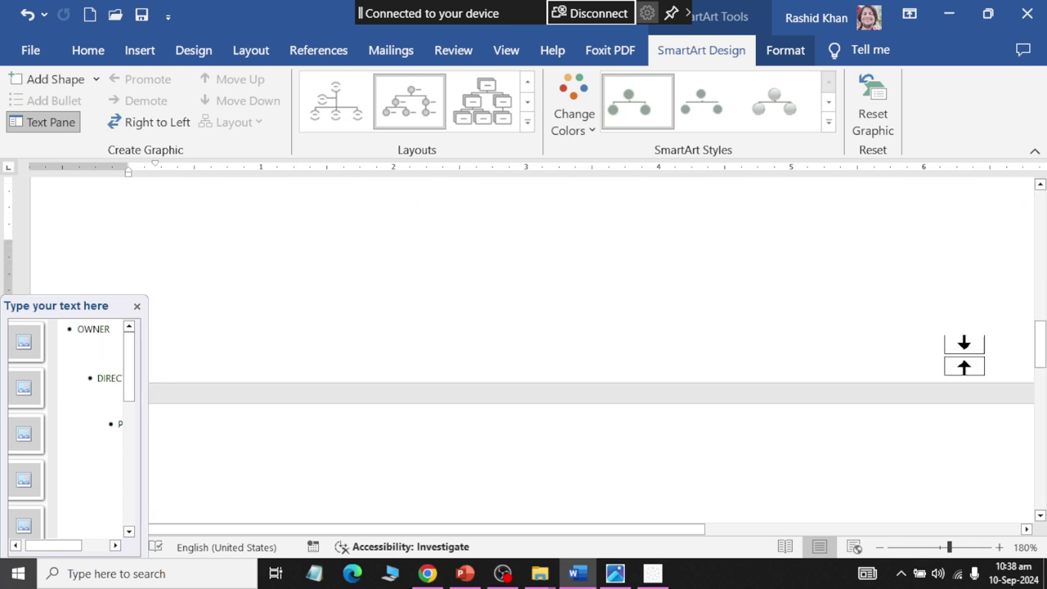
scroll(973, 368, "down", 5)
scroll(941, 368, "down", 2)
- Scroll through the document to compare both charts, then select the Computer chart
scroll(842, 389, "up", 2)
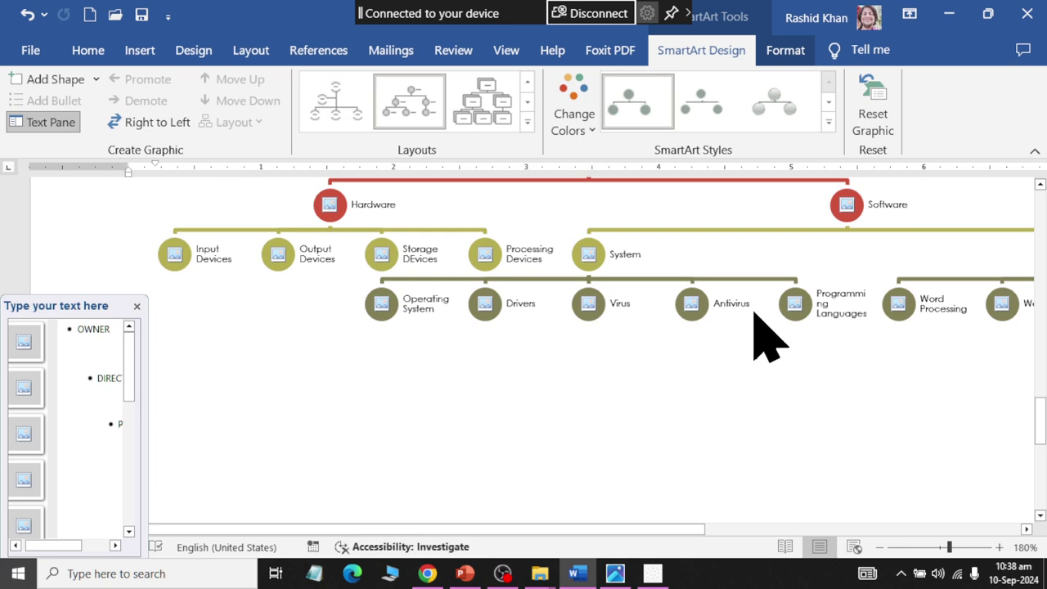
scroll(748, 323, "up", 3)
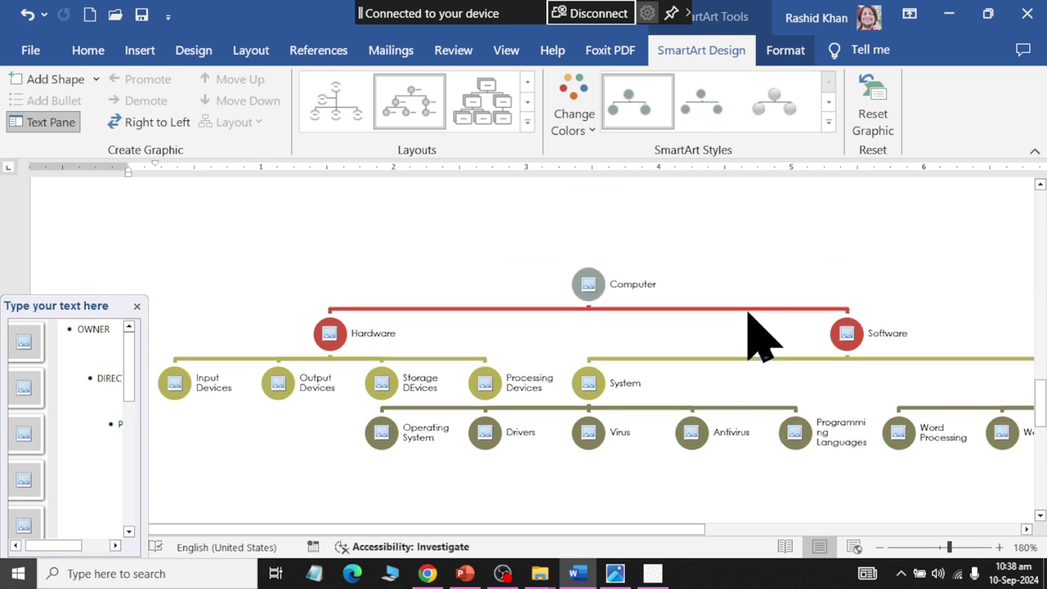
scroll(748, 323, "up", 3)
scroll(746, 319, "up", 3)
scroll(746, 319, "up", 3)
scroll(748, 335, "up", 5)
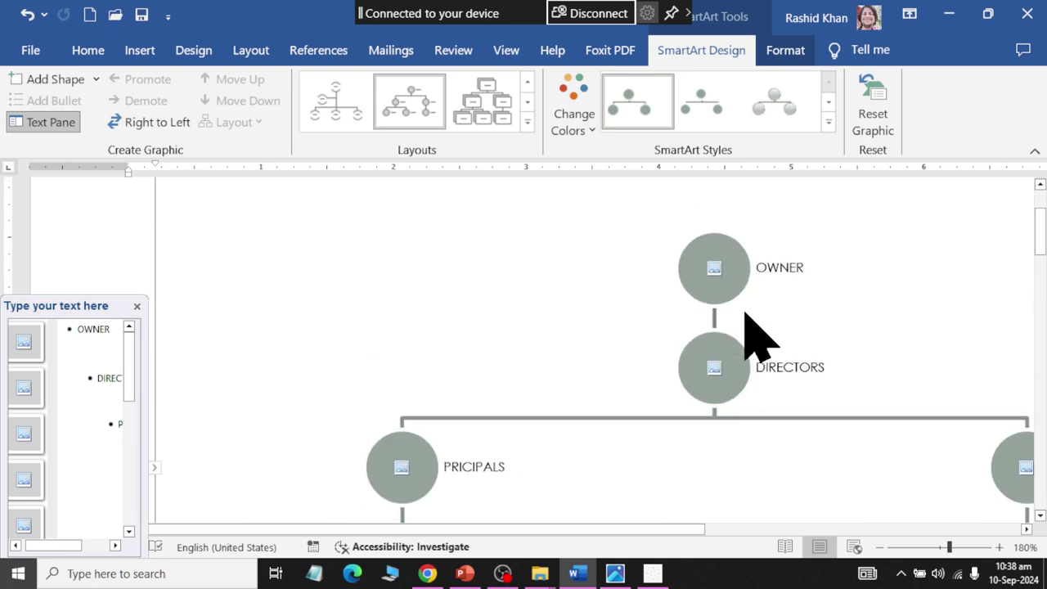
scroll(748, 336, "up", 2)
scroll(744, 336, "down", 4)
scroll(725, 323, "down", 4)
scroll(737, 346, "down", 3)
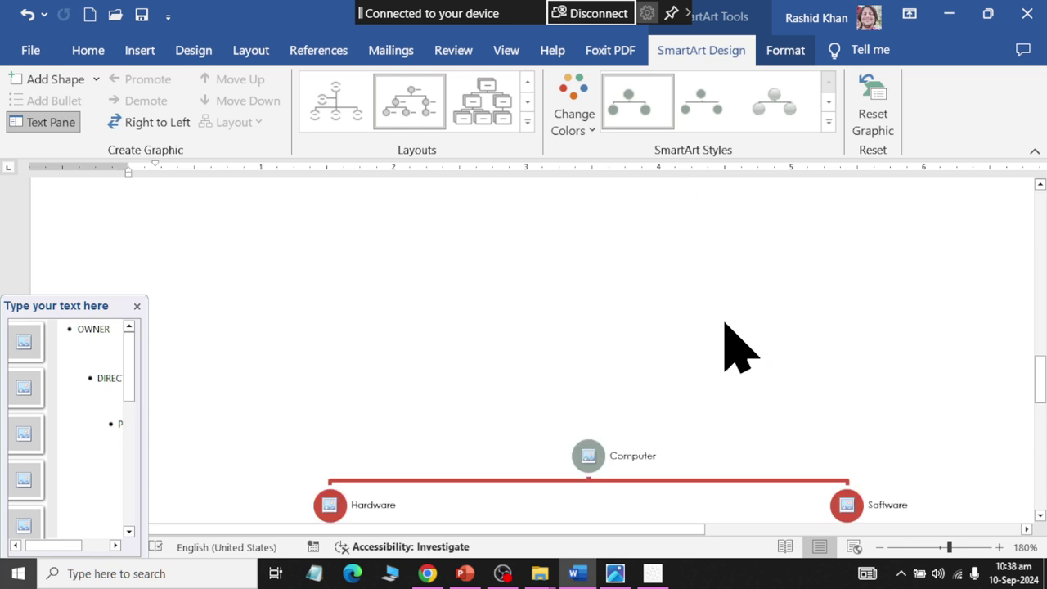
scroll(736, 346, "down", 3)
scroll(737, 346, "up", 3)
scroll(736, 346, "up", 2)
left_click(575, 448)
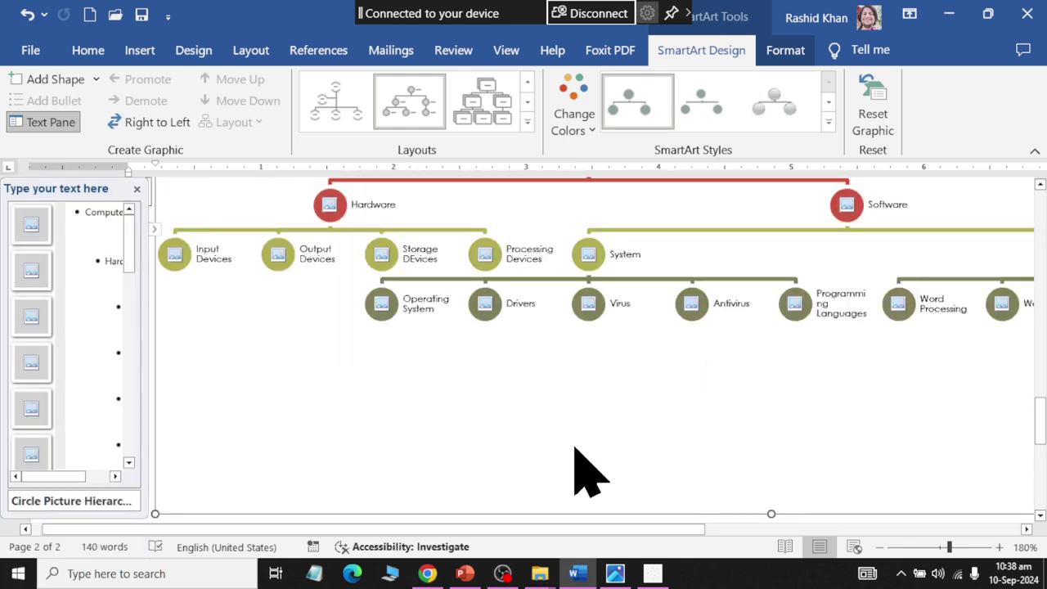
scroll(589, 444, "down", 3)
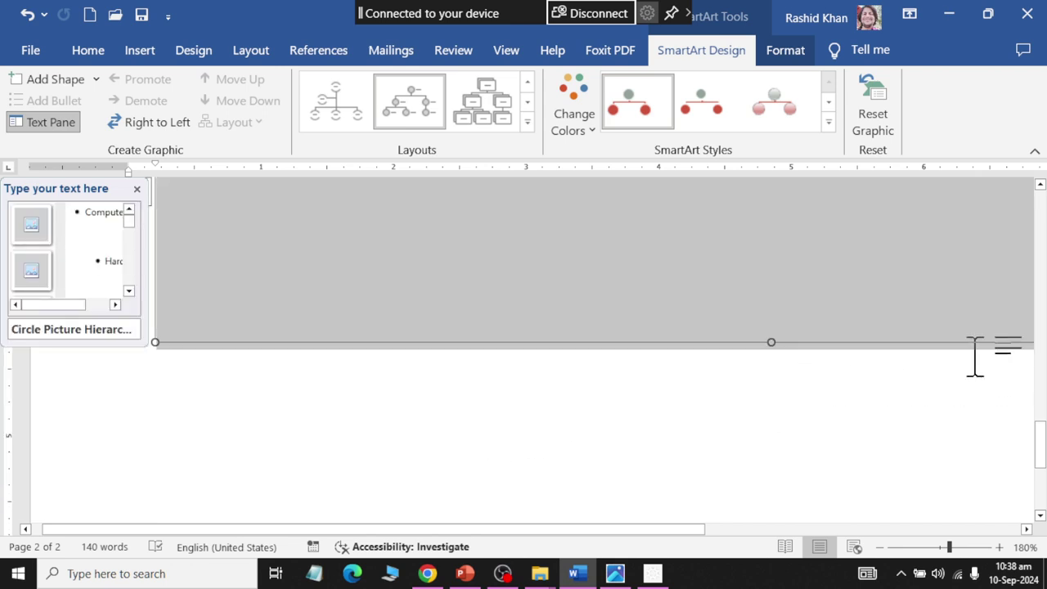
- Add a blank page after the charts and place the caret on it
left_click(262, 456)
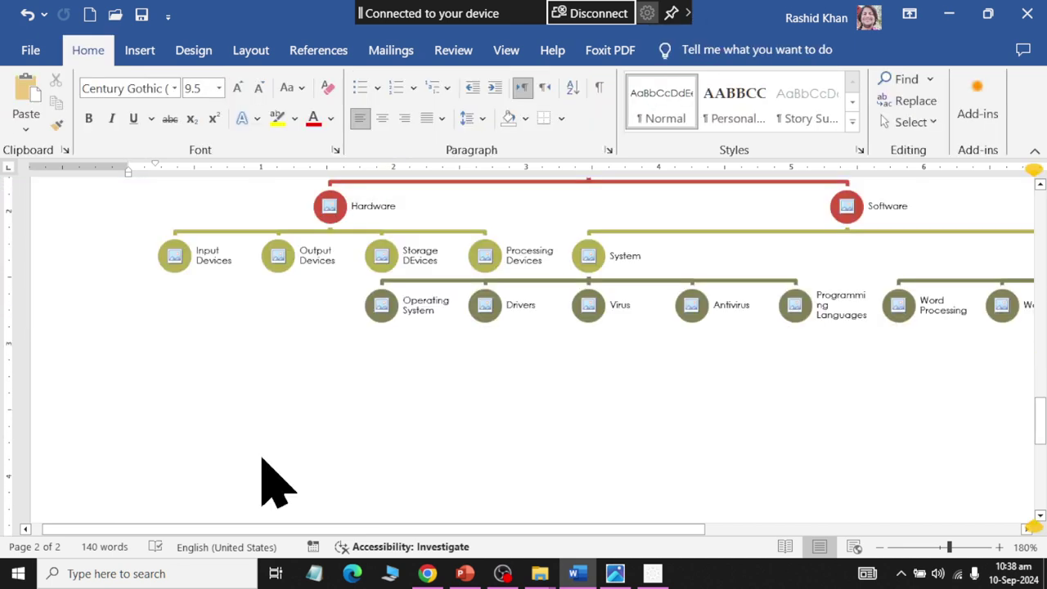
left_click(135, 50)
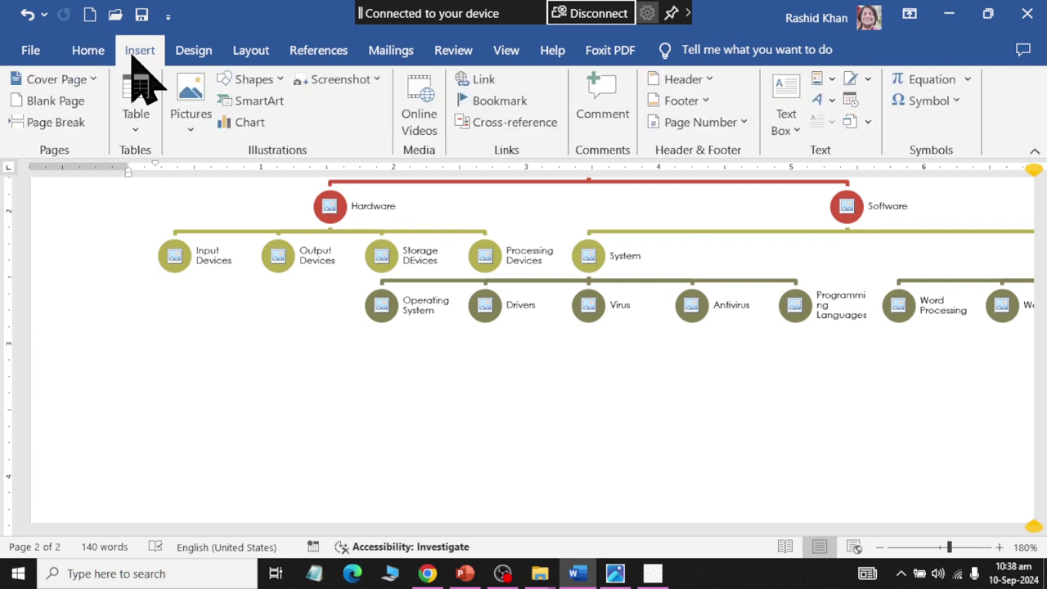
left_click(78, 100)
key("alt+g")
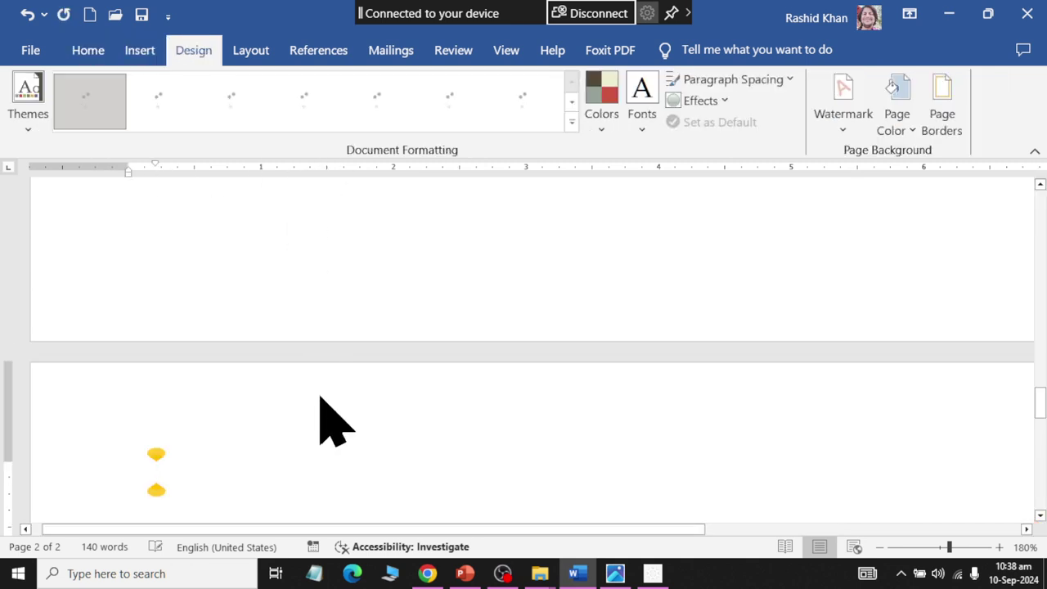
key("alt+w")
key("ctrl+Return")
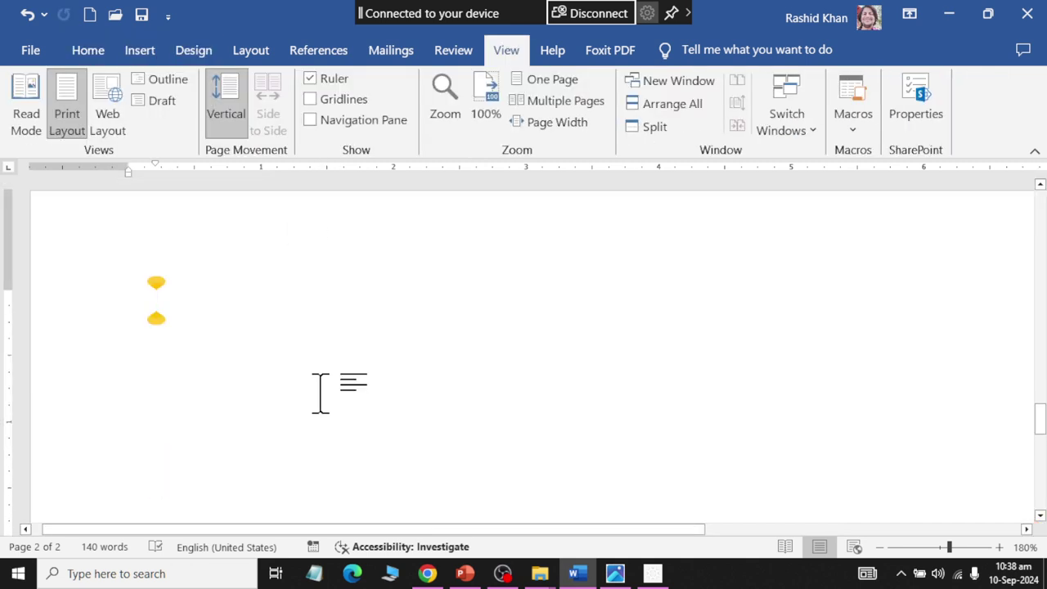
scroll(320, 392, "down", 2)
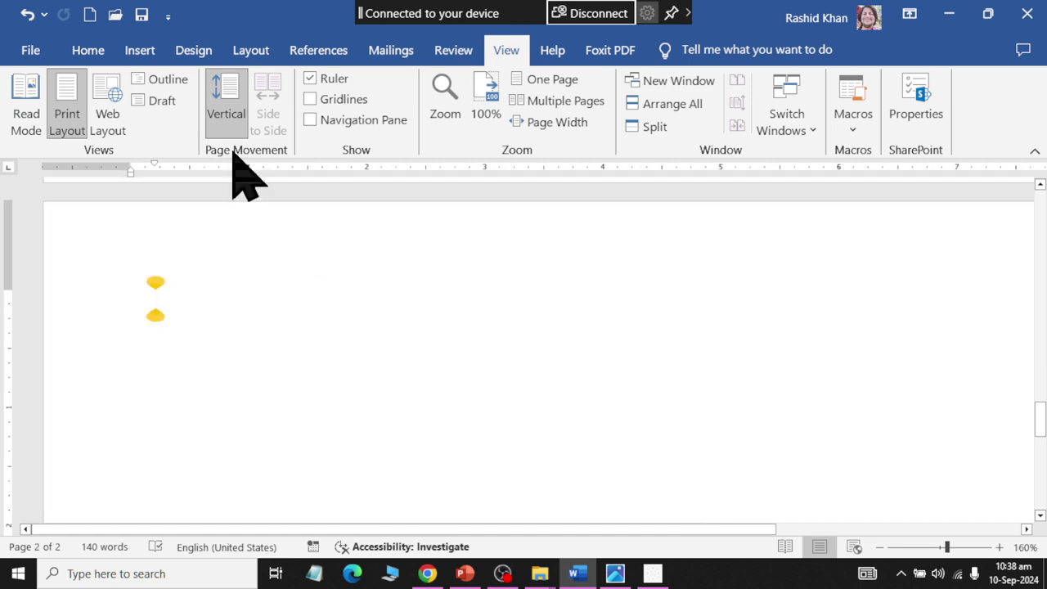
- Insert a Circle Picture Hierarchy SmartArt from the Hierarchy category on the new page
left_click(141, 53)
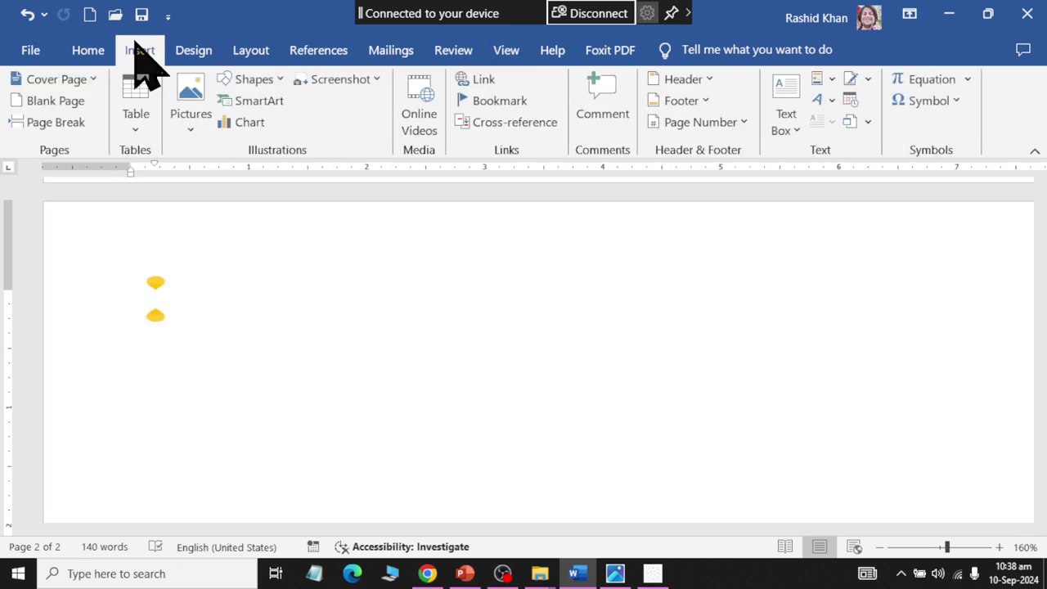
left_click(249, 122)
key("Escape")
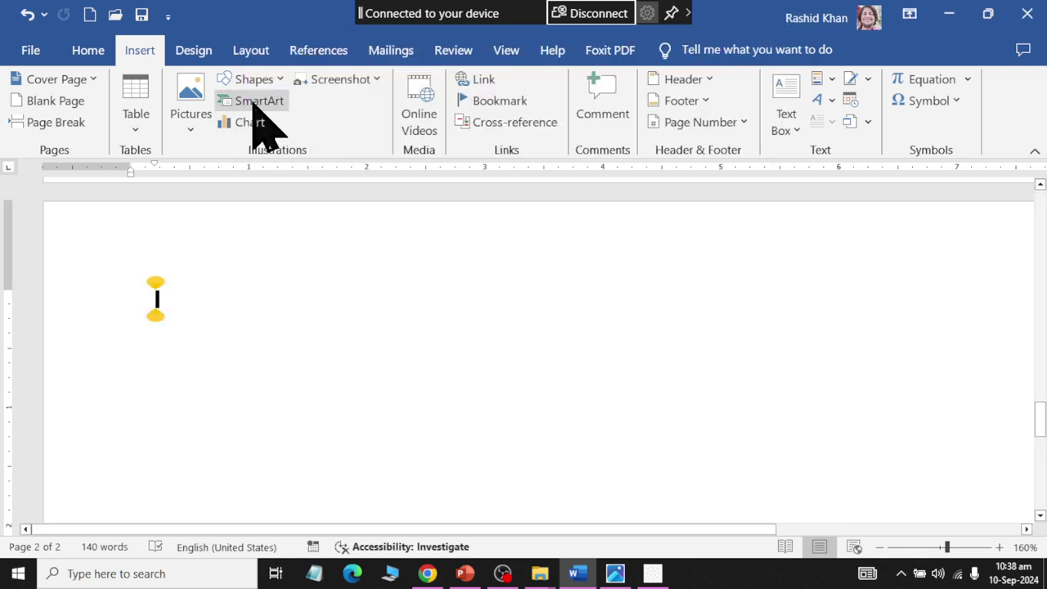
left_click(252, 101)
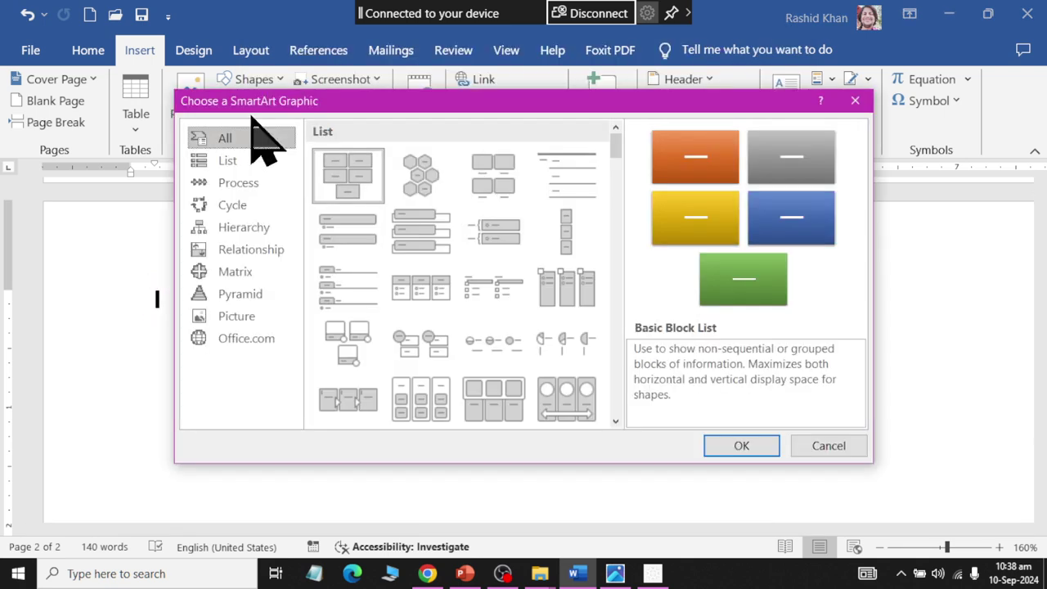
left_click(237, 229)
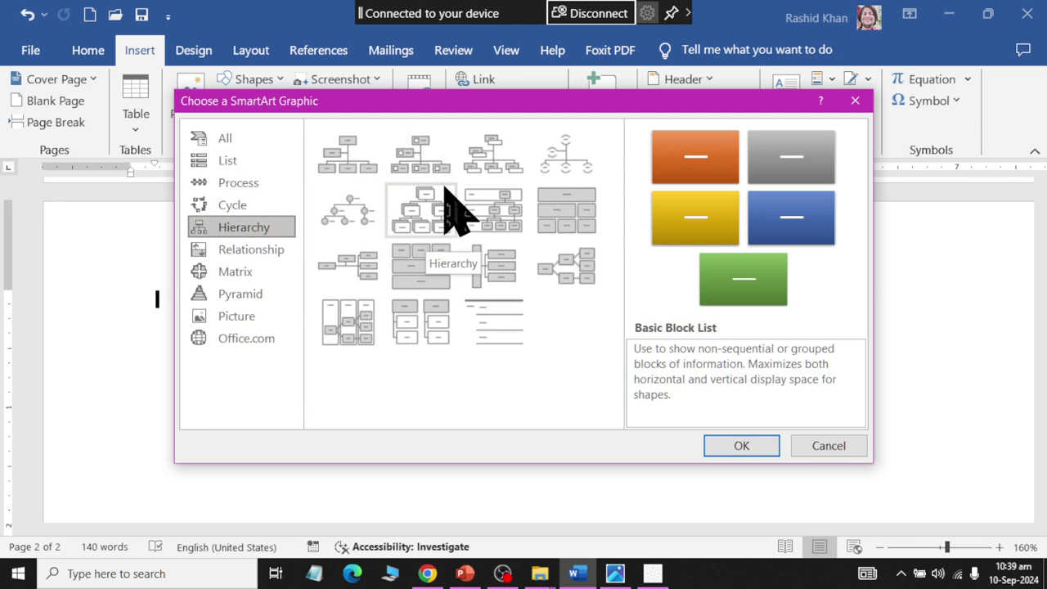
left_click(366, 235)
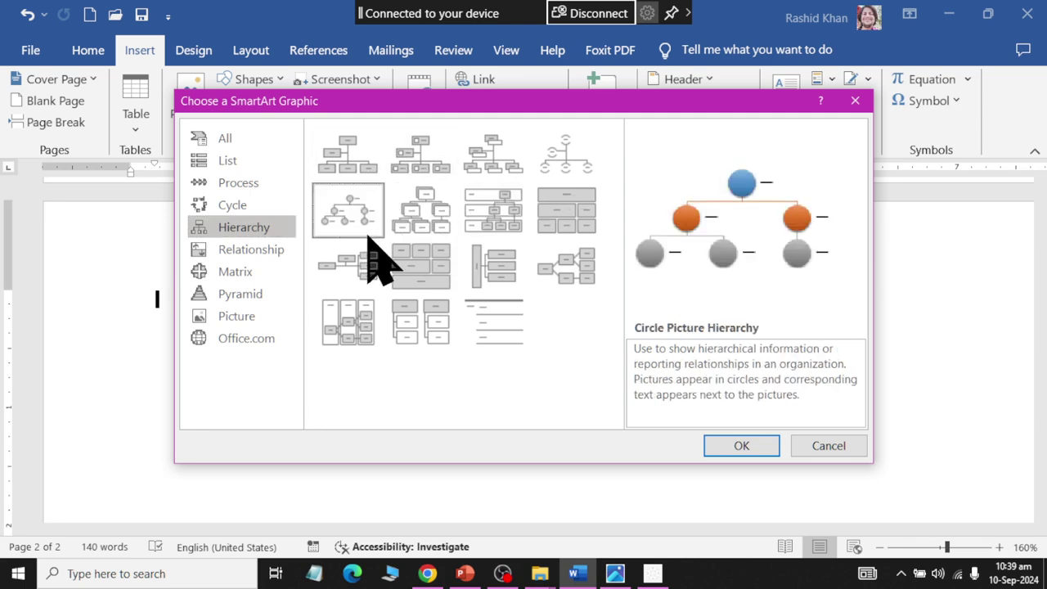
left_click(723, 449)
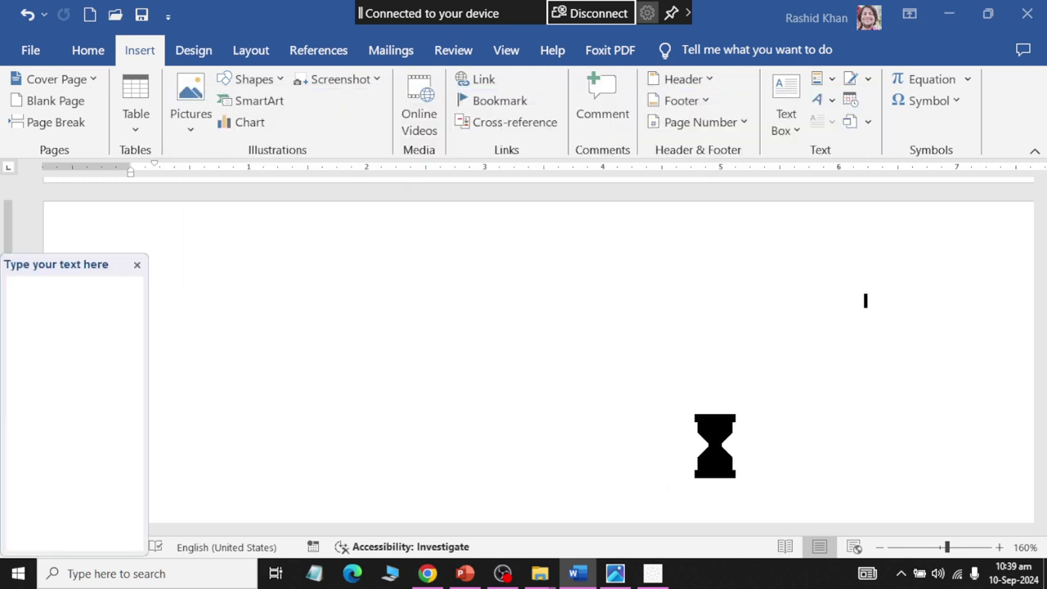
- Clear all placeholder entries from the new chart's text pane
scroll(509, 397, "down", 3)
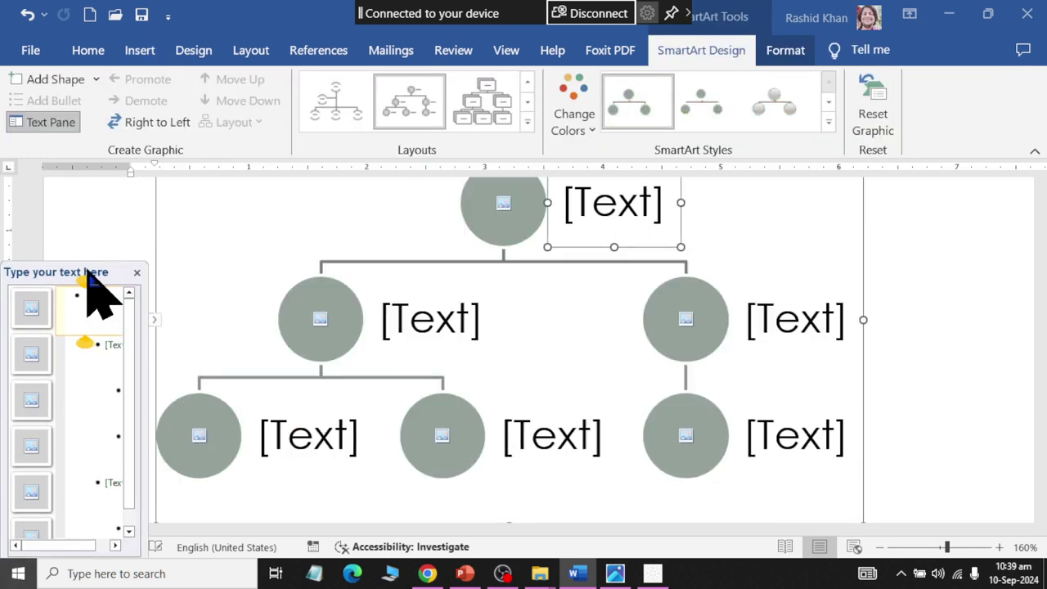
left_click_drag(88, 273, 275, 162)
left_click(301, 409)
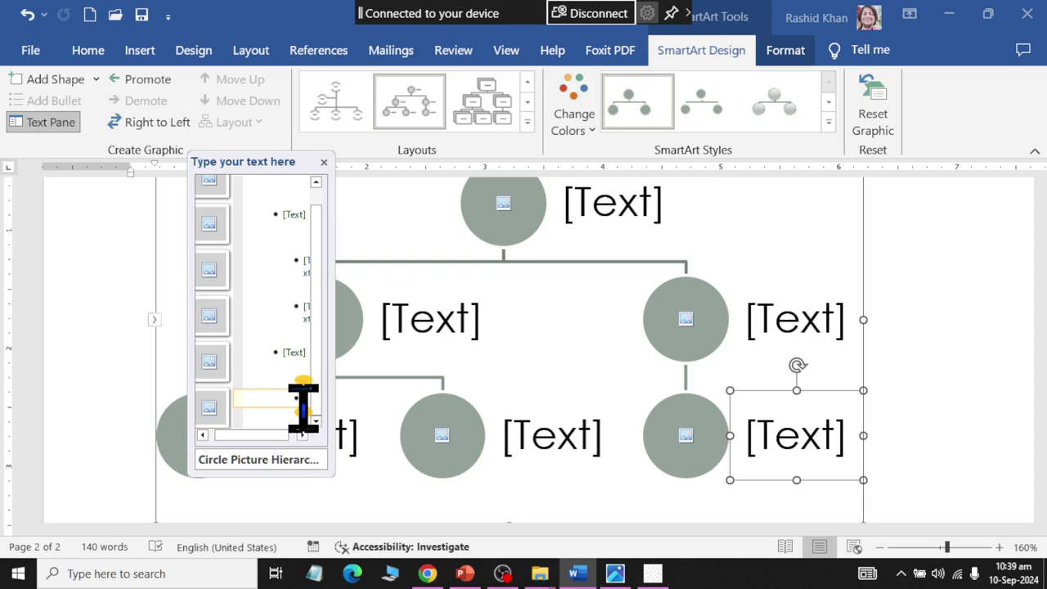
key("ctrl+a")
key("Delete")
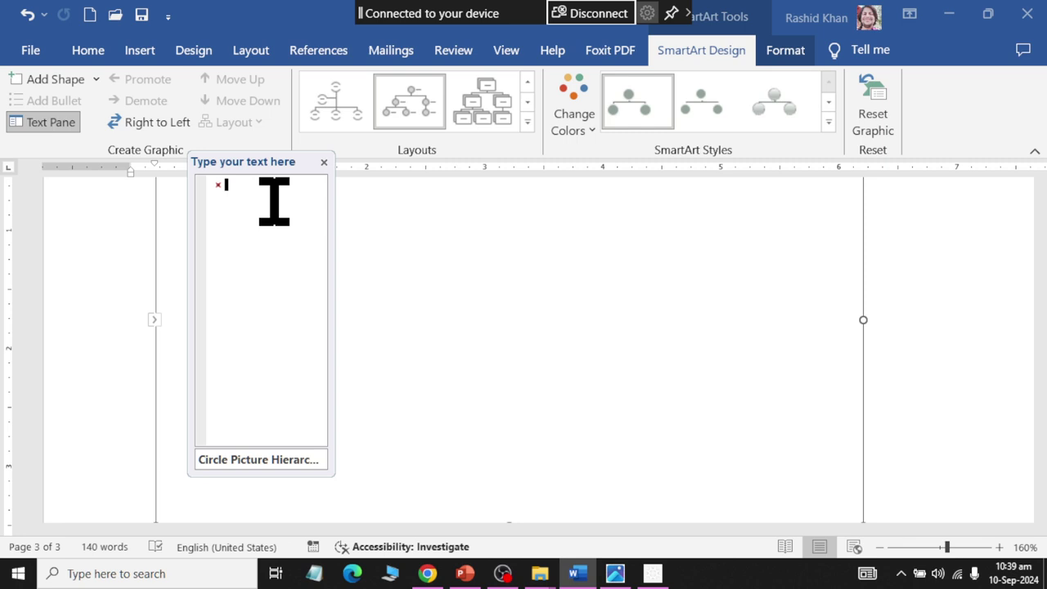
- Enter Faiz as the root, with Khalil, Aziz, Qadeer, Nazar and Shahid beneath it
type("Fa")
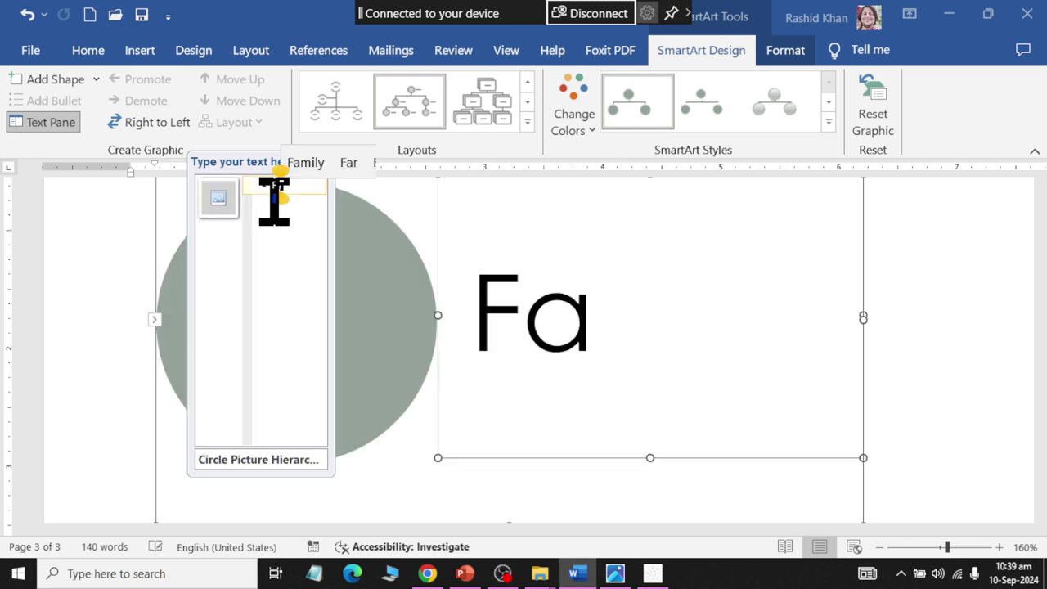
type("iz")
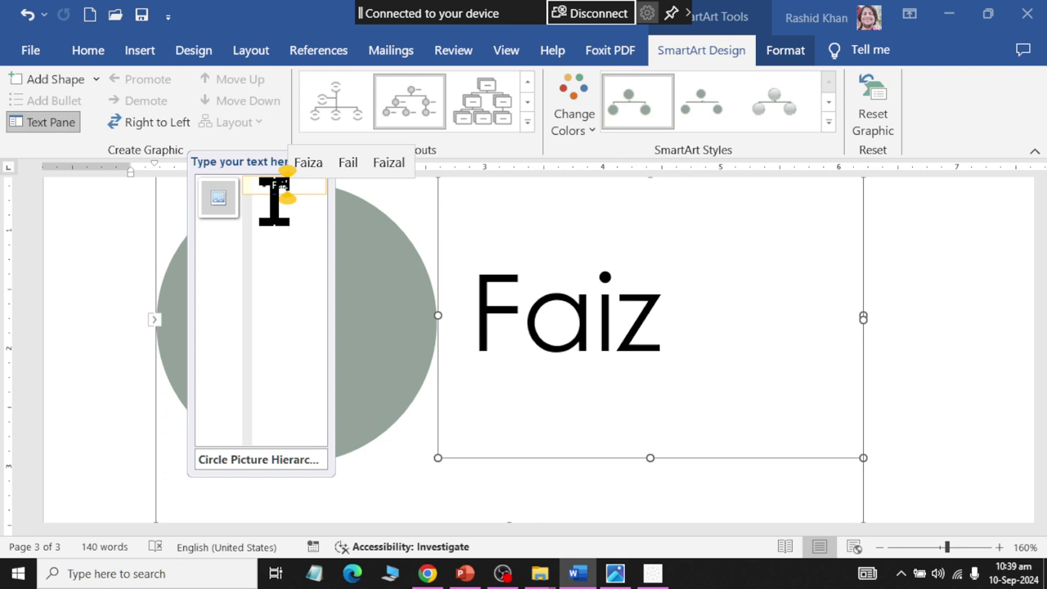
key("Return")
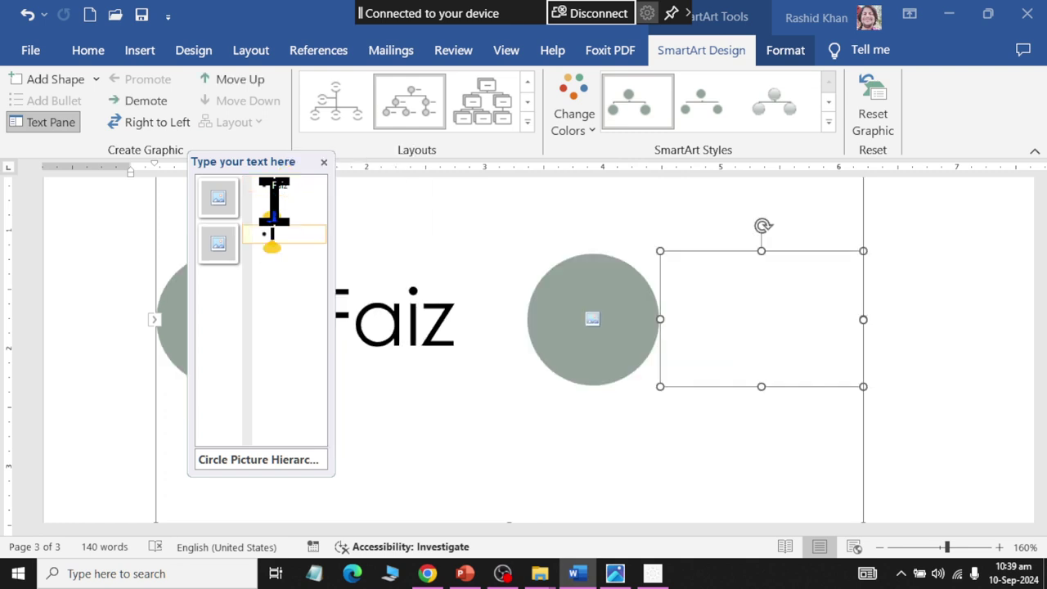
key("Tab")
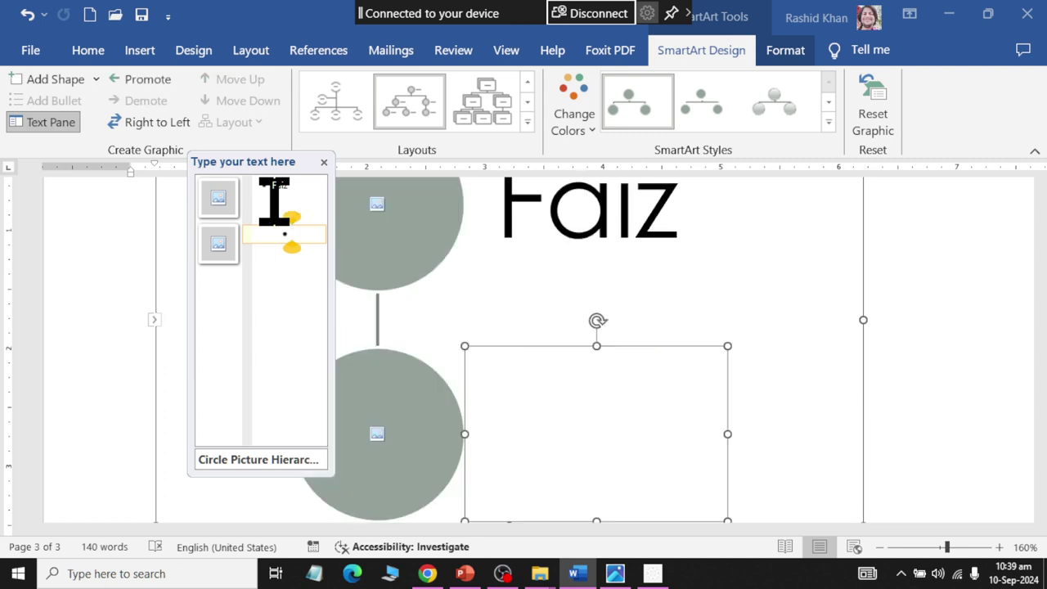
type("Khalil")
key("Return")
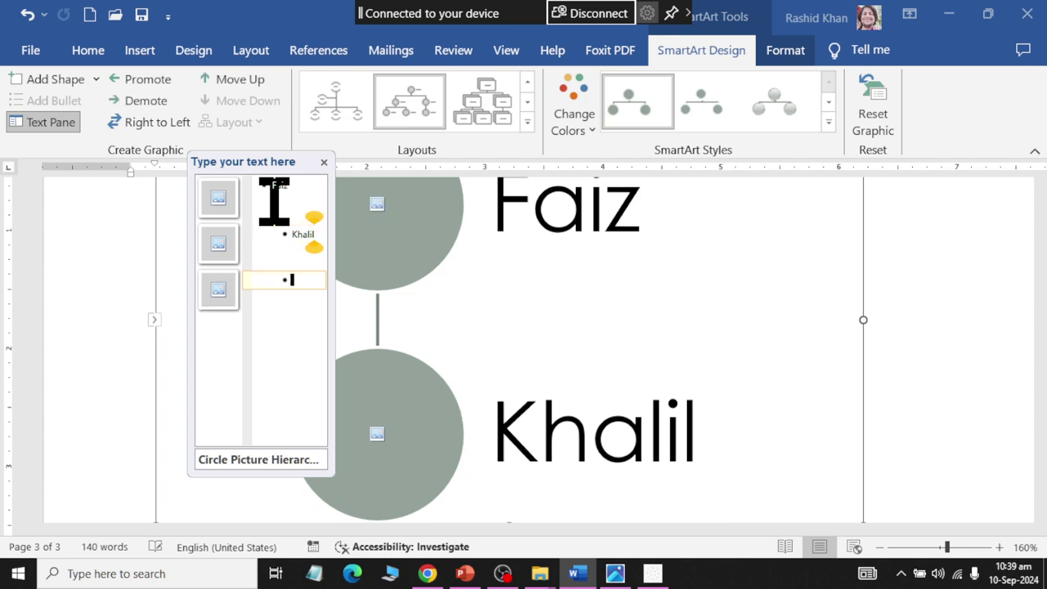
type("Aziz")
key("Return")
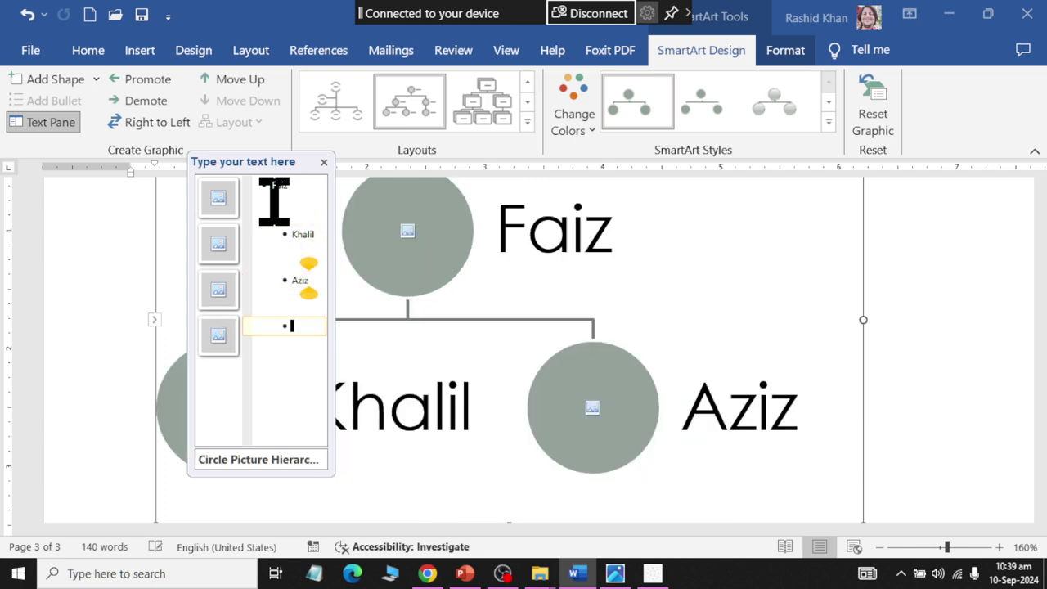
type("Qadeer")
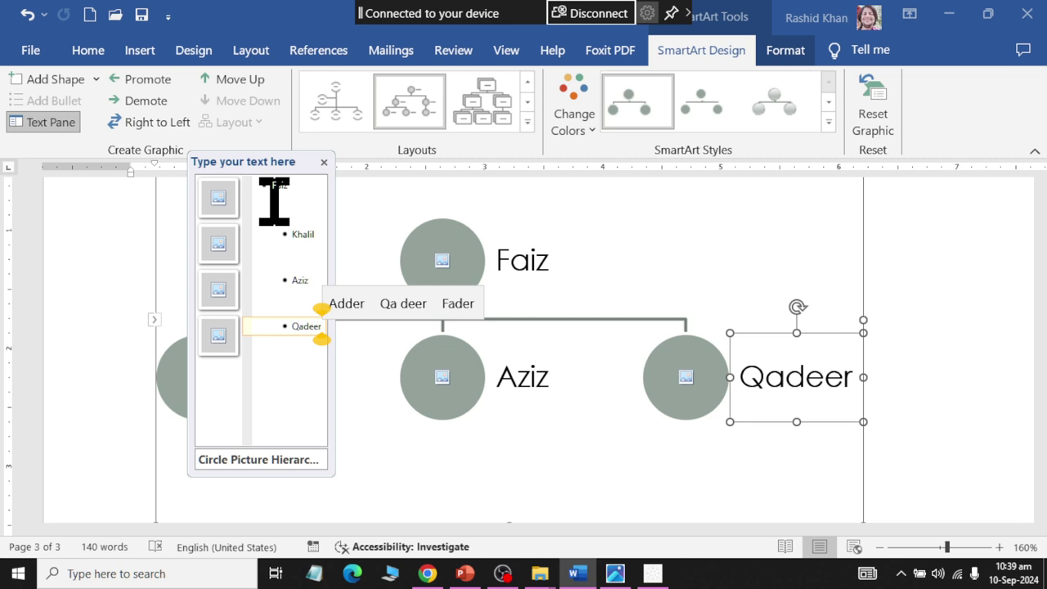
key("Return")
type("M")
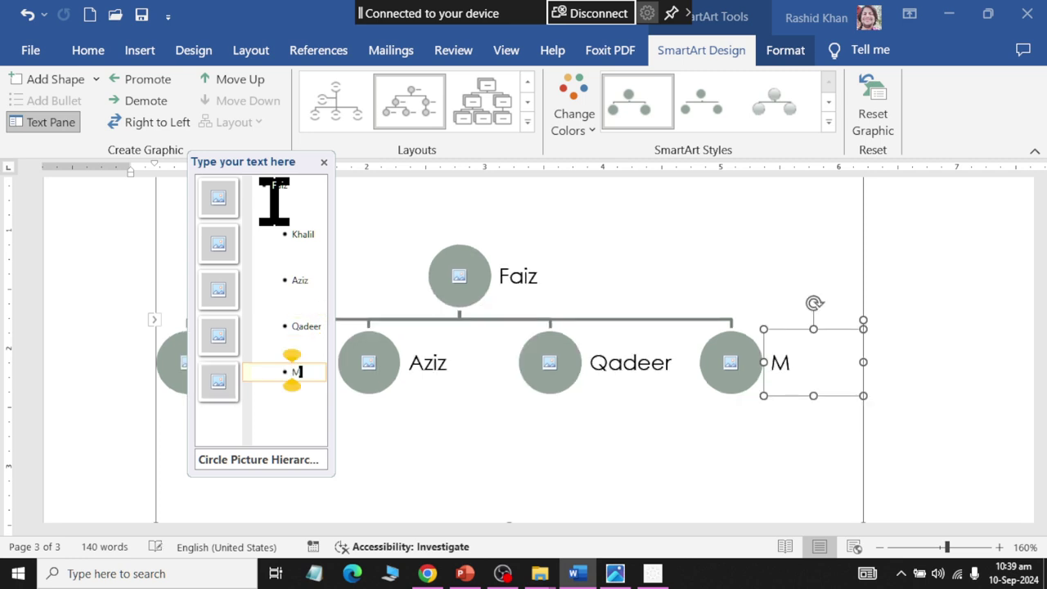
key("BackSpace")
type("Naza")
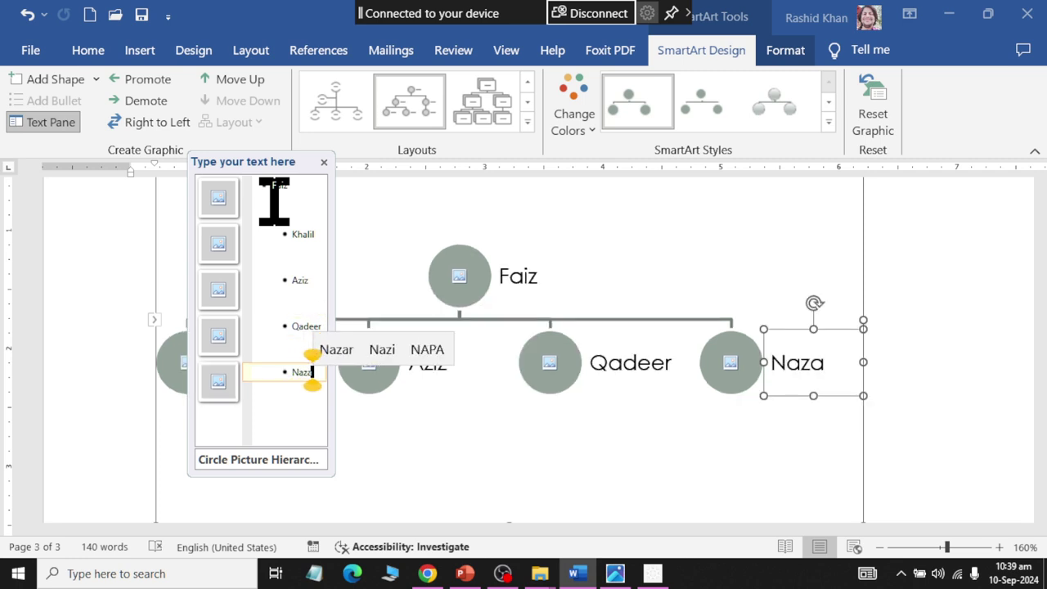
type("r")
key("Return")
type("Shahid")
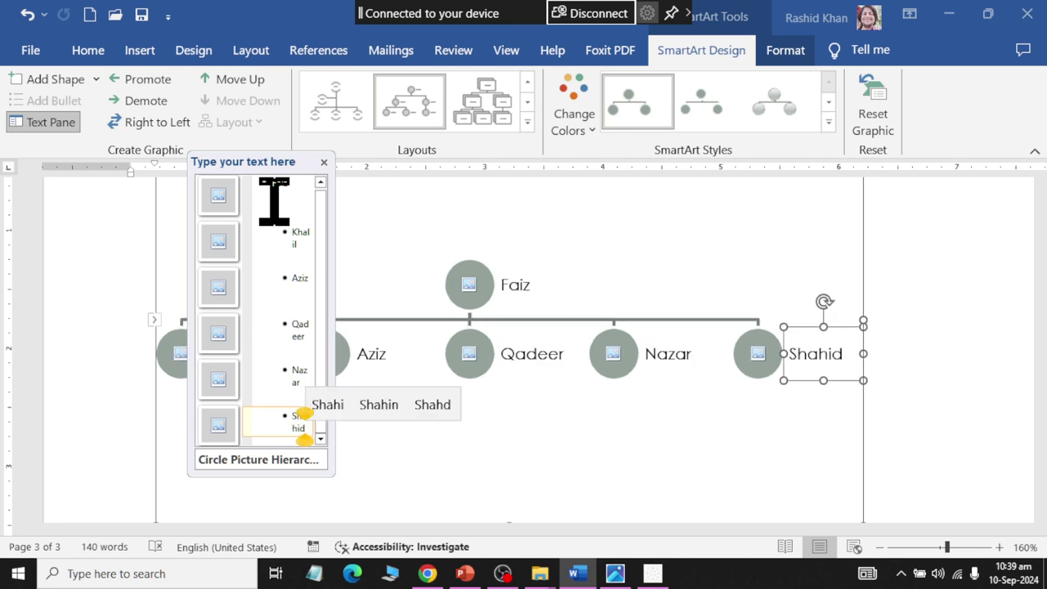
- Add Zahid and Abid as children of Aziz, and Fareed as a child of Qadeer
key("Up")
key("Up")
key("Up")
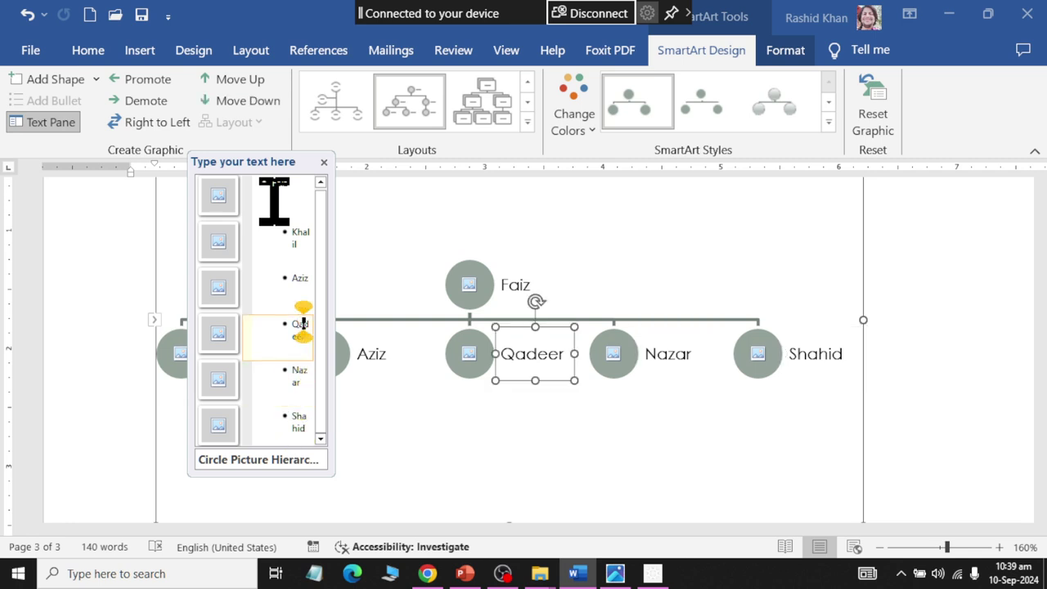
key("Up")
key("Up")
key("Down")
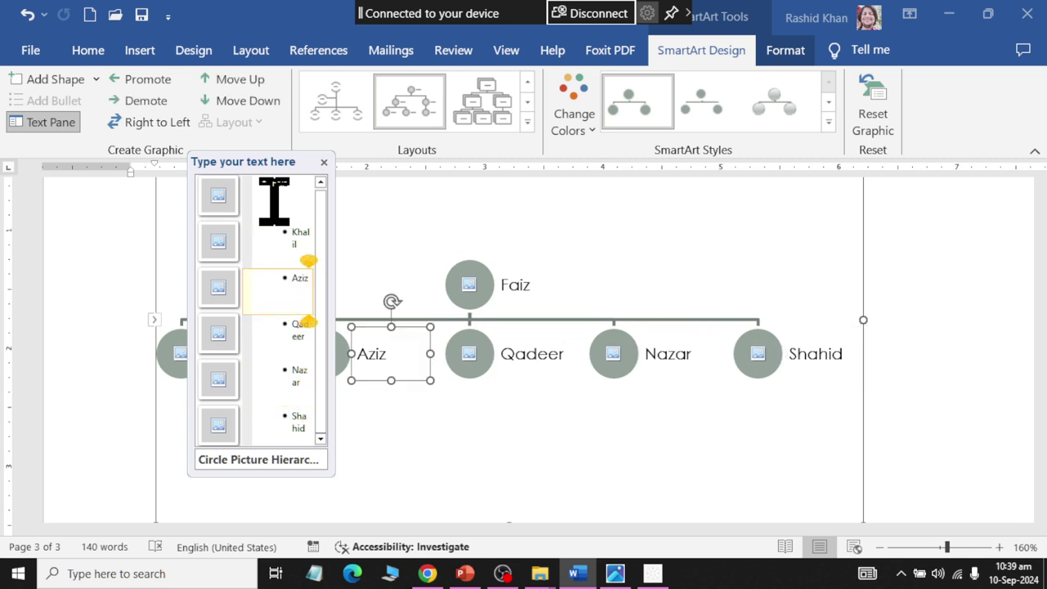
key("Return")
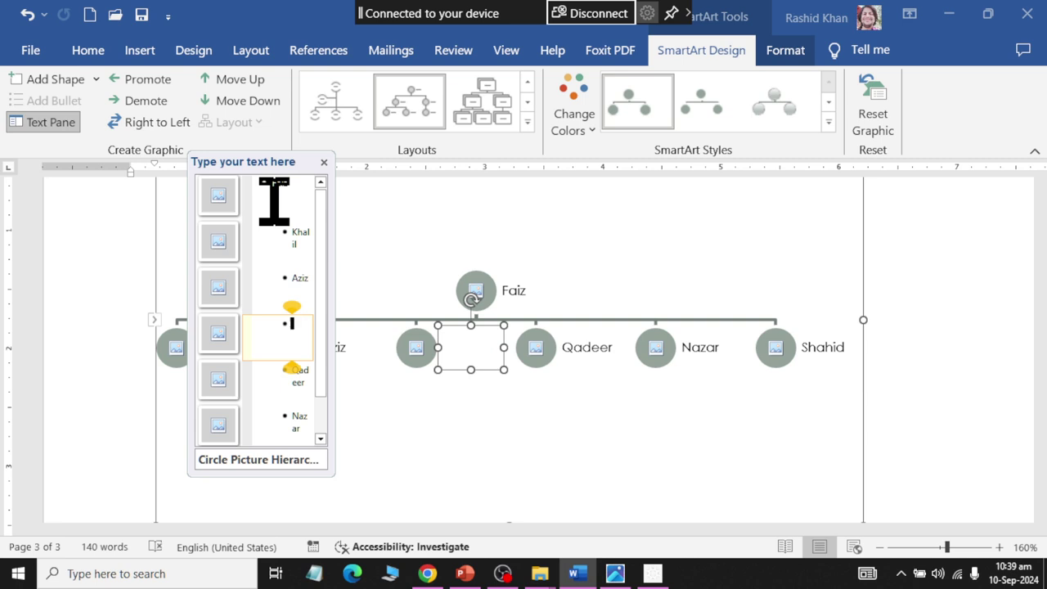
key("Tab")
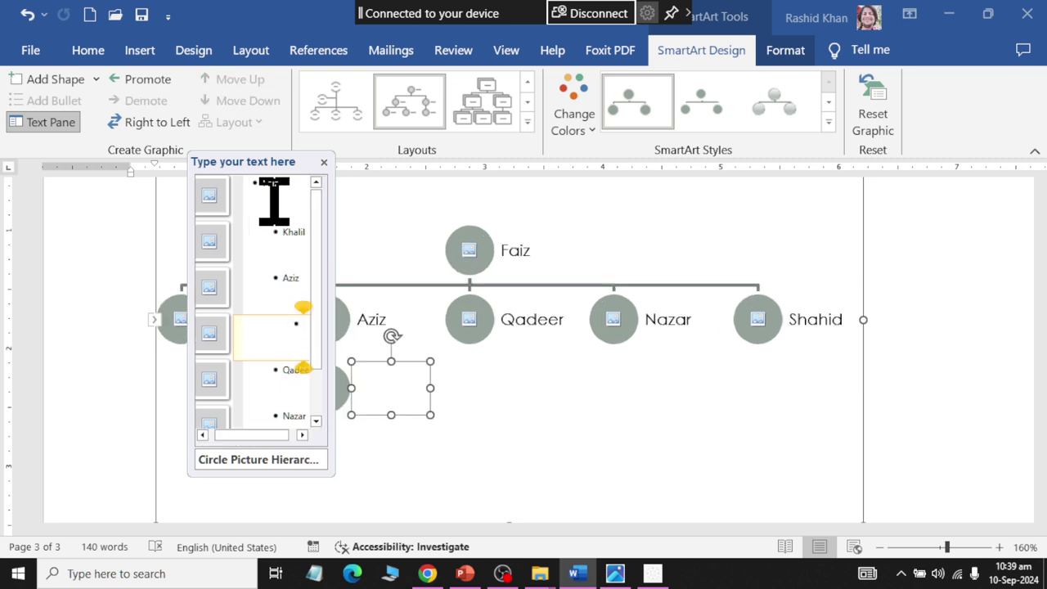
type("Zahid")
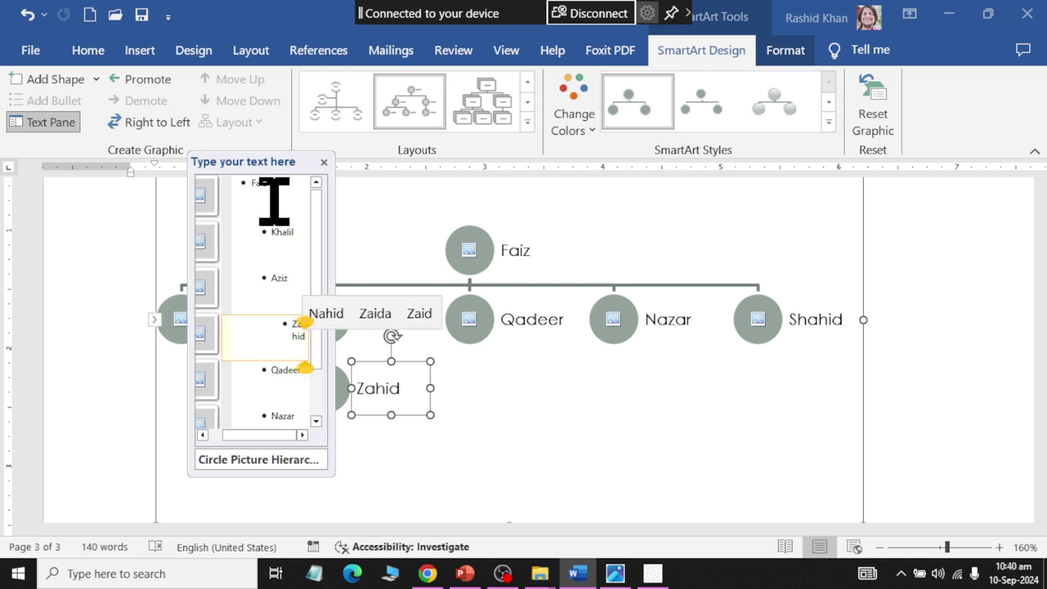
key("Return")
type("bid")
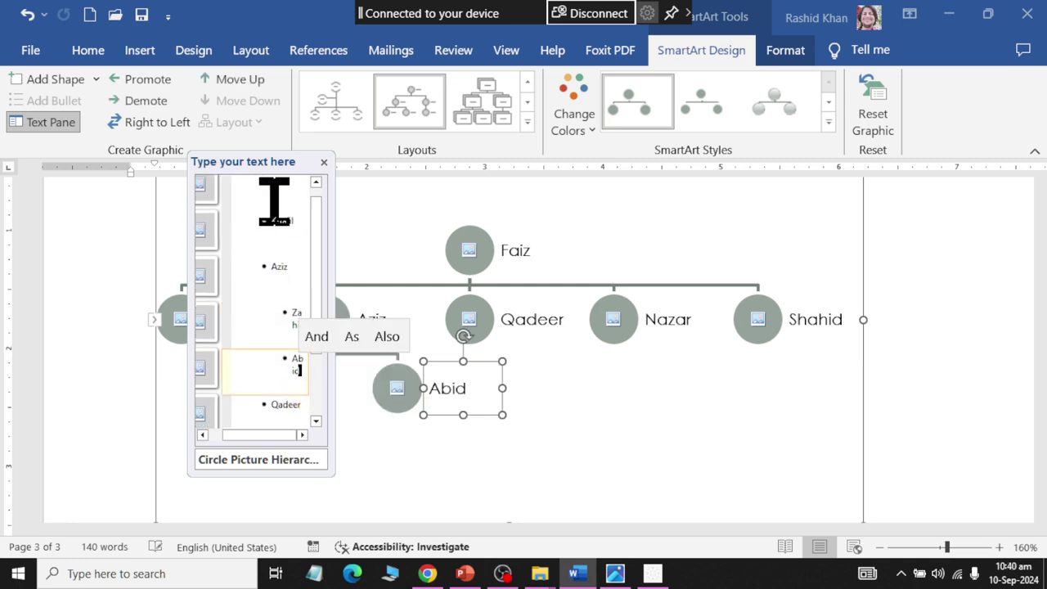
left_click(299, 323)
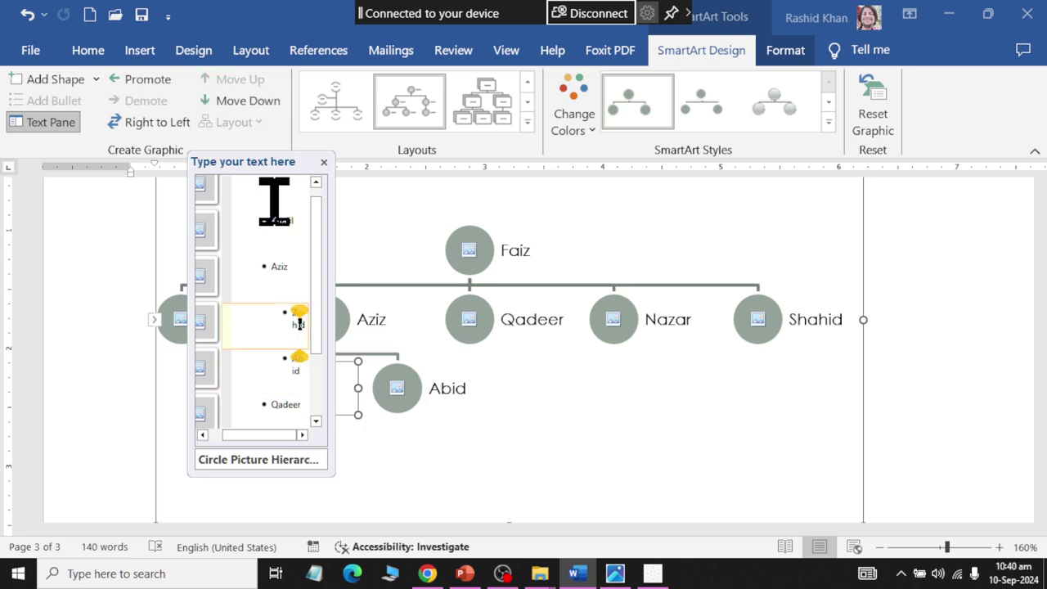
key("Down")
key("Down")
key("Down")
key("Down")
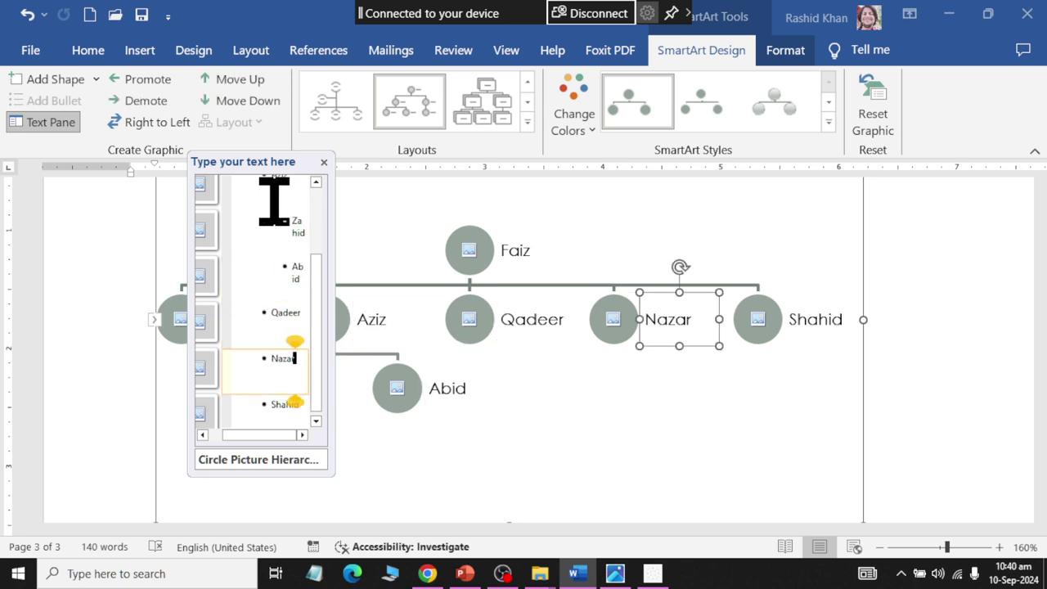
key("Up")
key("Return")
key("Tab")
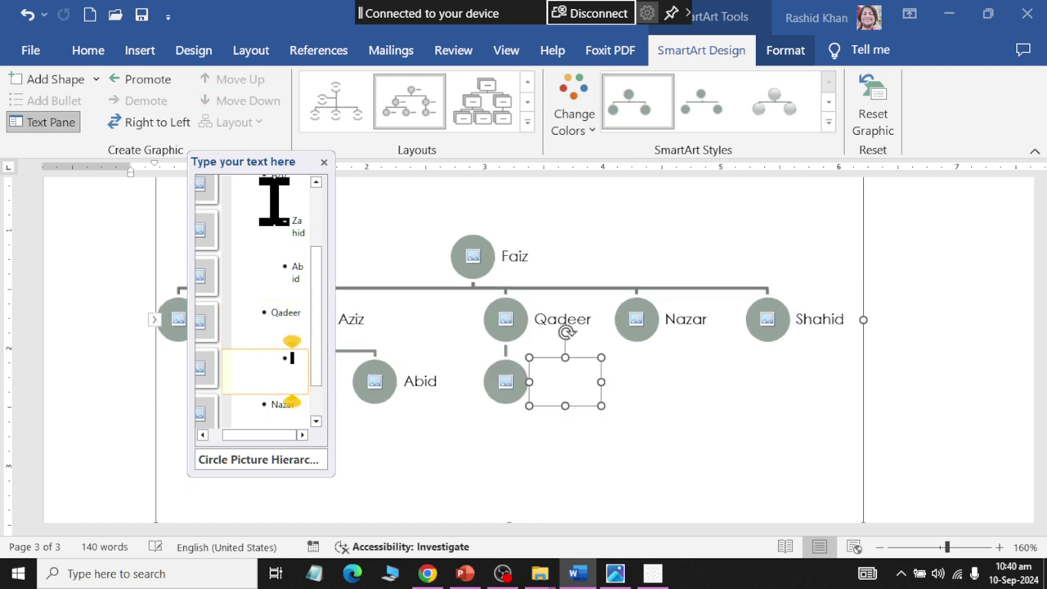
type("Fareed")
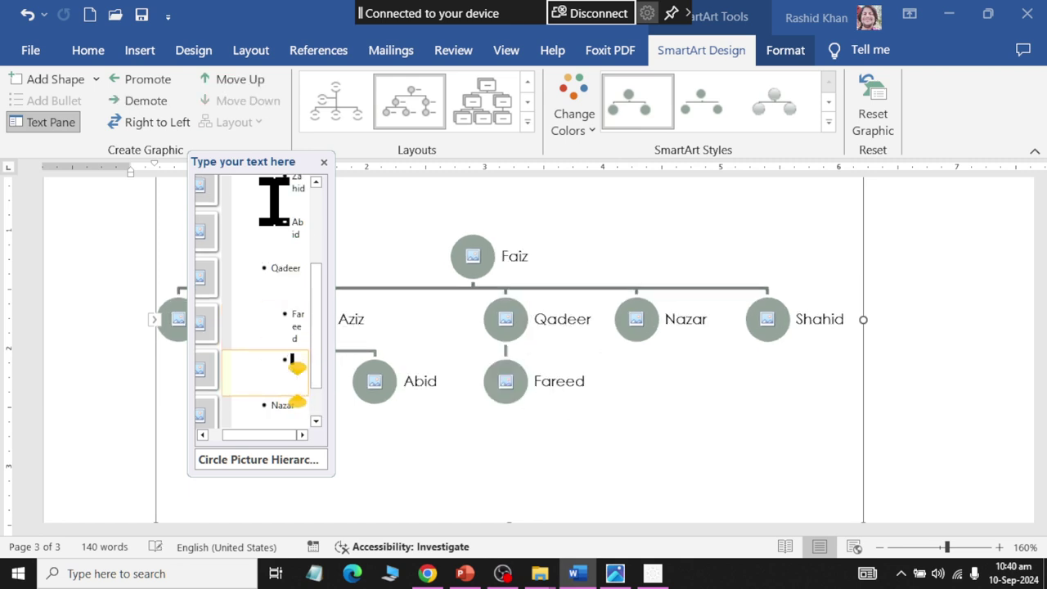
key("Return")
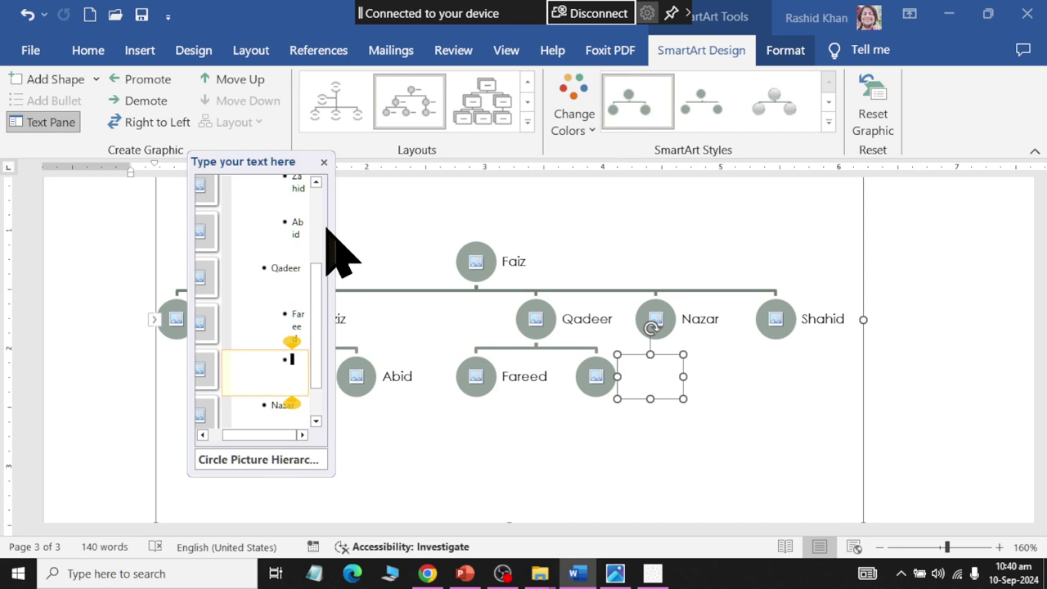
- Widen the name list, move it off the diagram, and add Naveed and Nadeem entries
left_click_drag(335, 243, 476, 251)
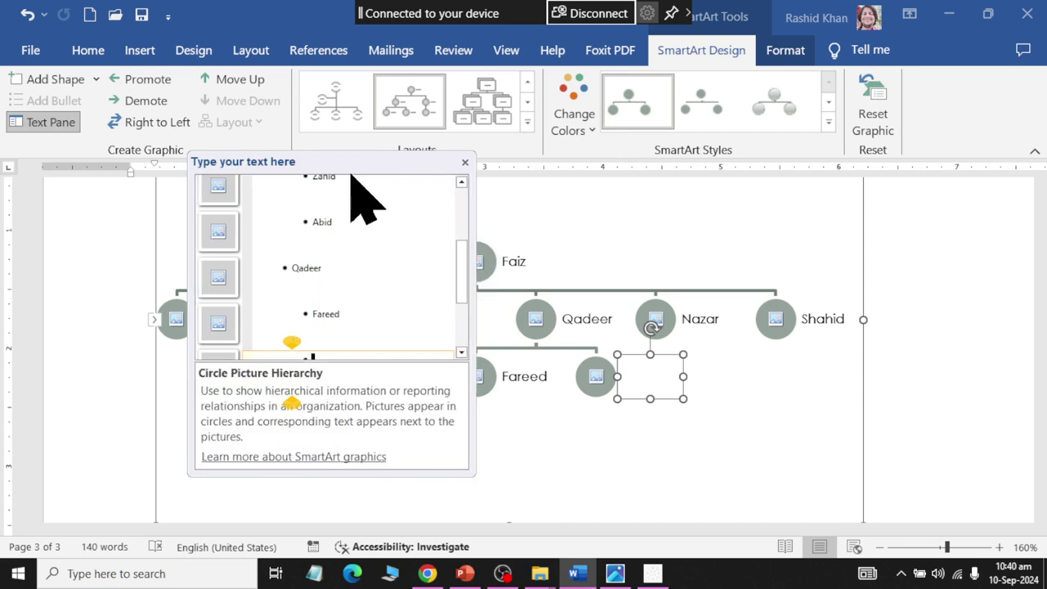
left_click_drag(335, 164, 959, 131)
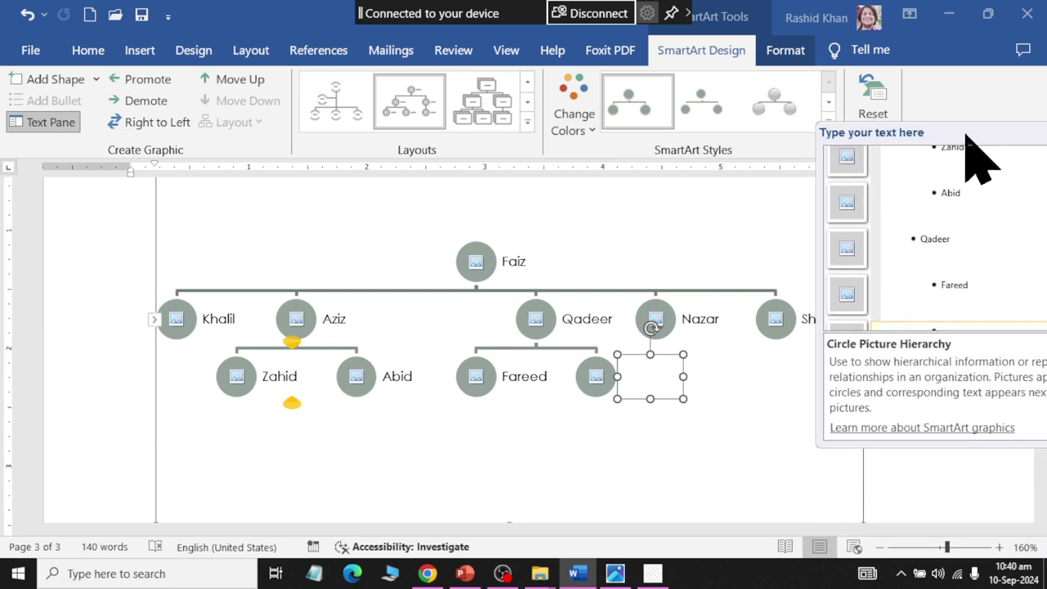
scroll(1001, 311, "down", 2)
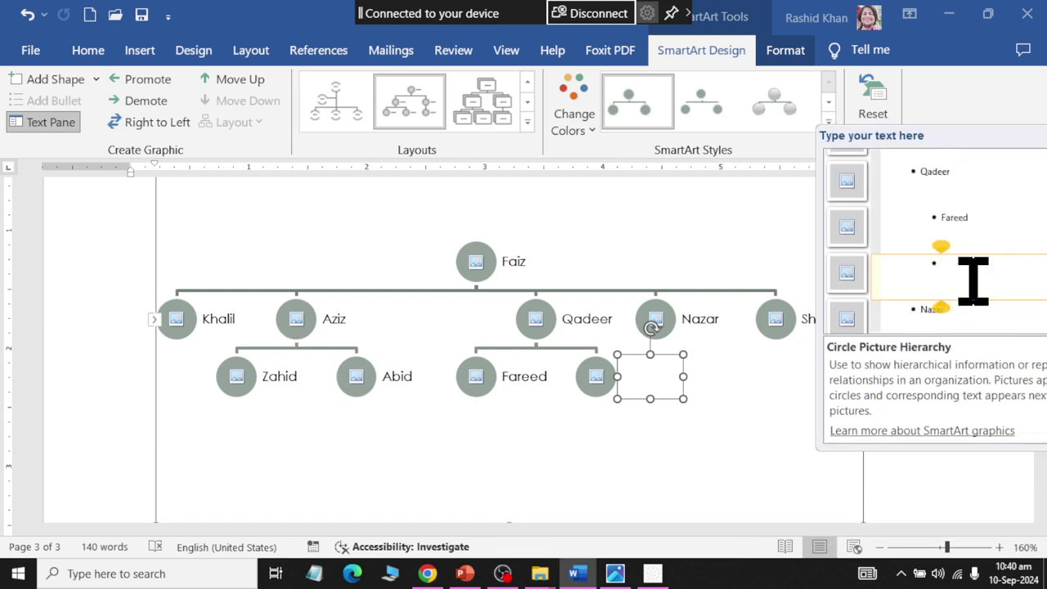
type("Naveed")
key("Return")
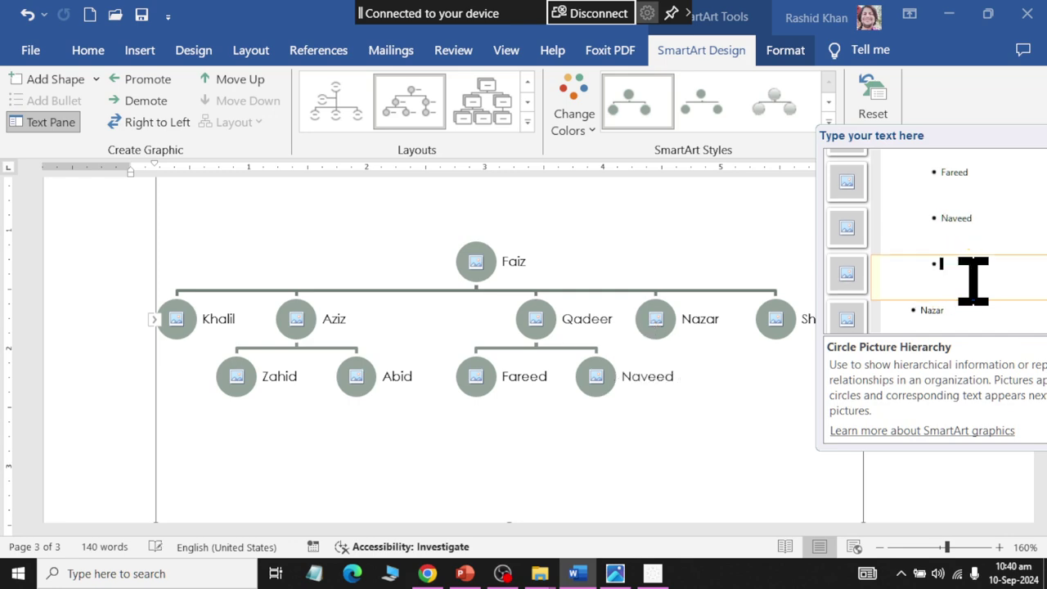
type("Nade")
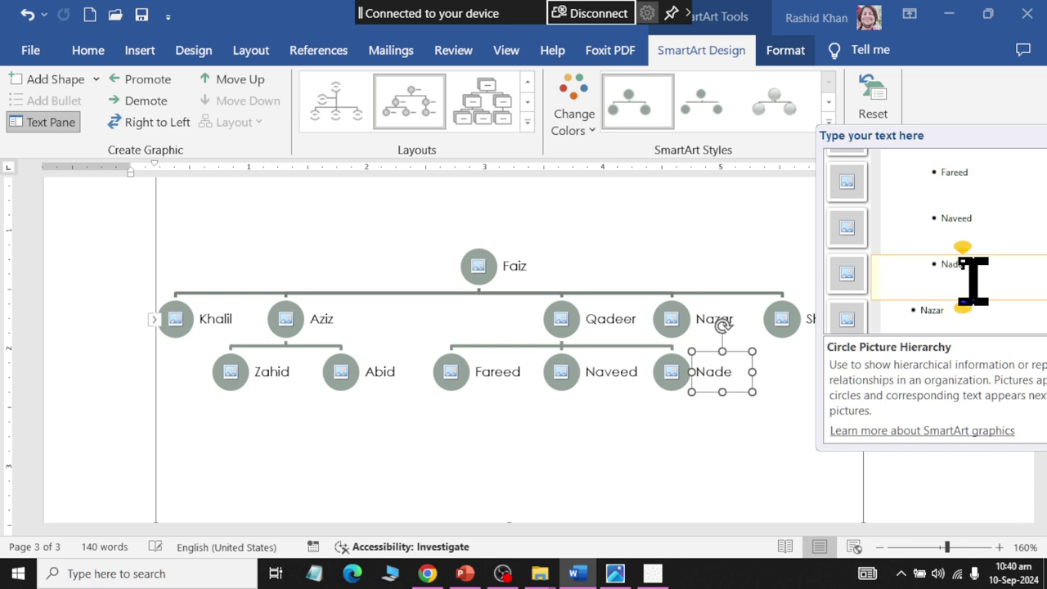
type("em")
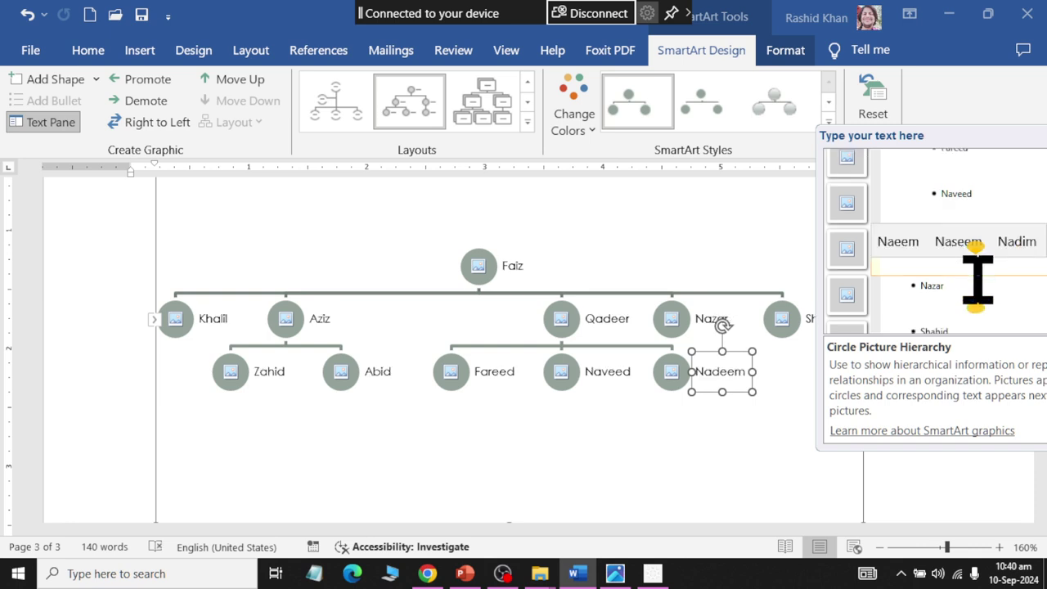
- Add Ahmed as a child entry under Shahid
scroll(976, 282, "down", 1)
left_click(979, 304)
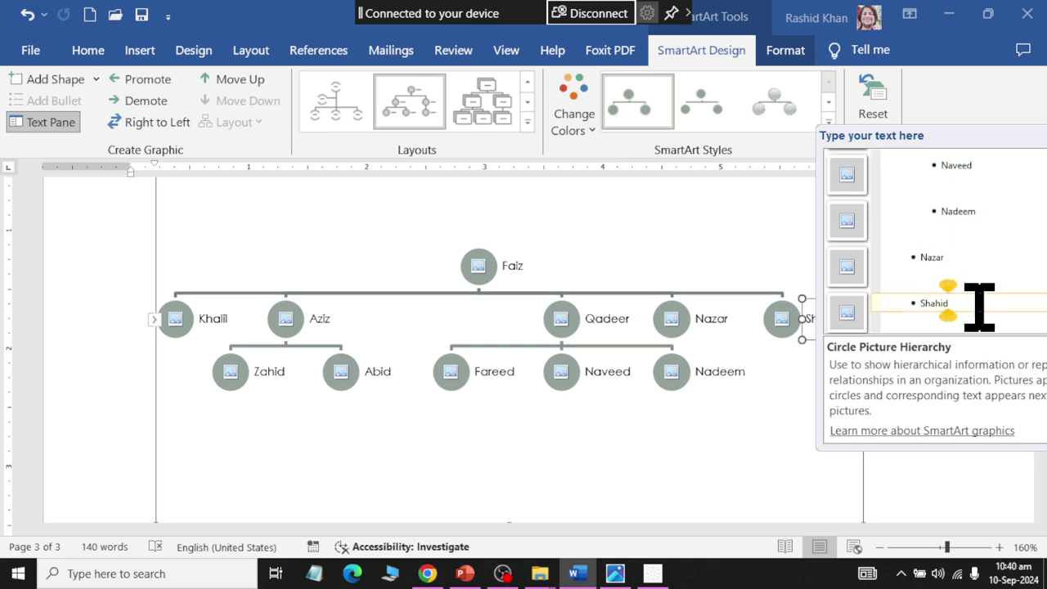
key("Return")
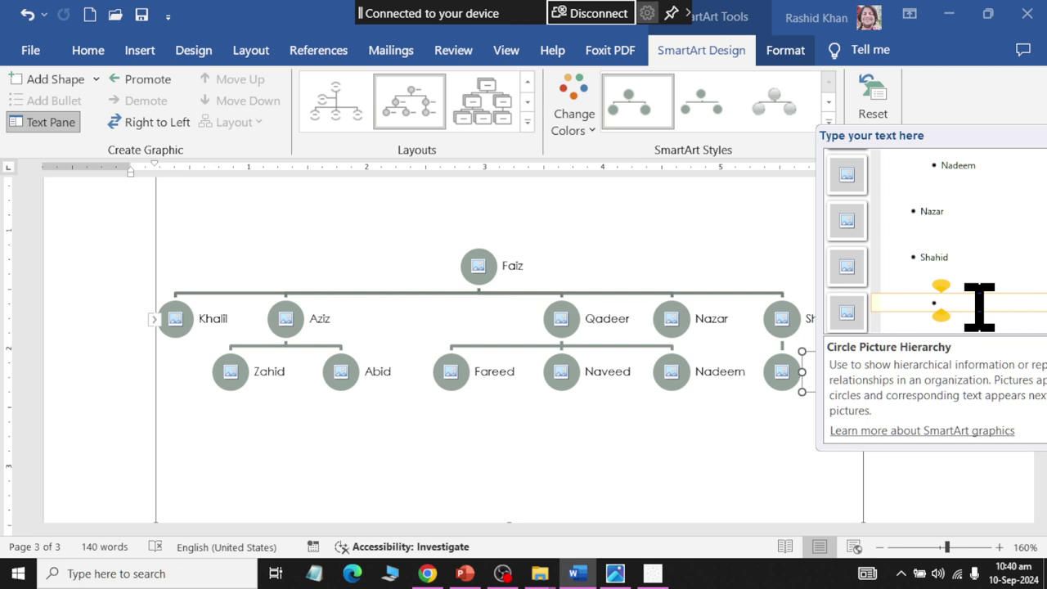
type("Ahmed")
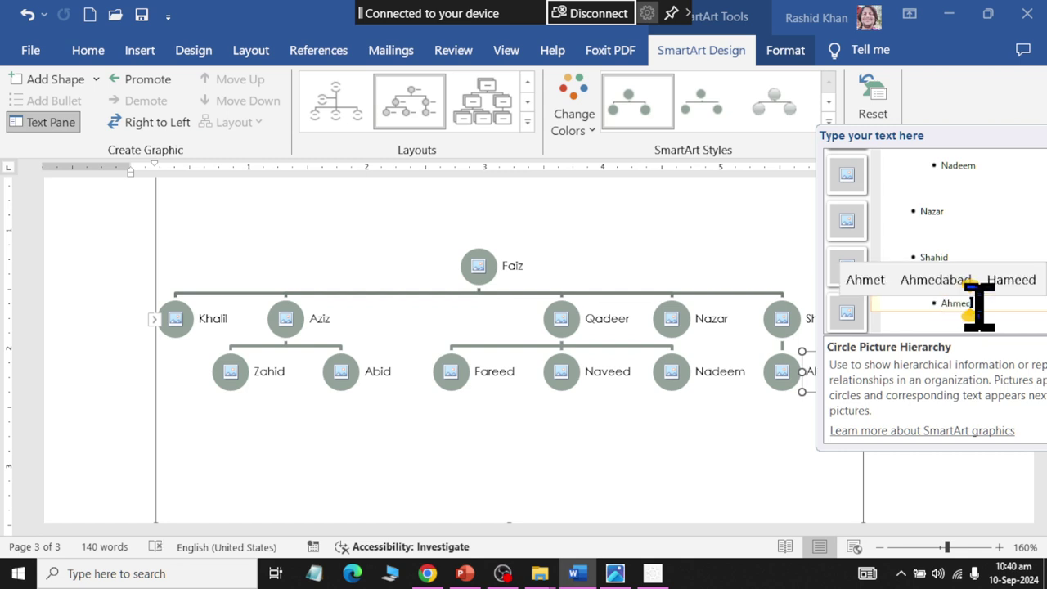
- Add Touqeer, Tousheed, Tanveer and Toufeeque as children under Nazar
left_click(961, 210)
key("Return")
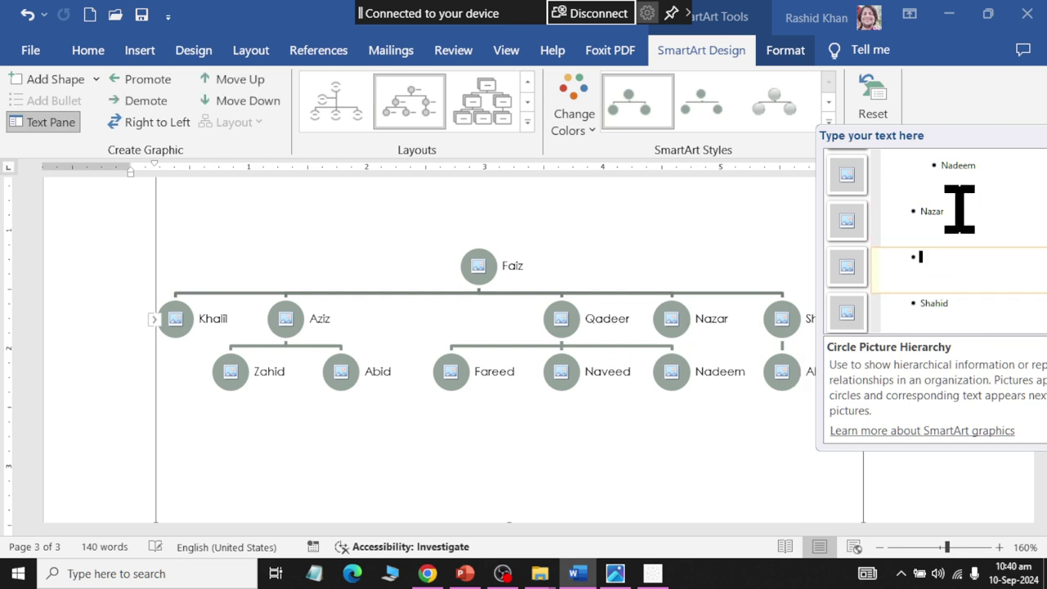
type("Tou")
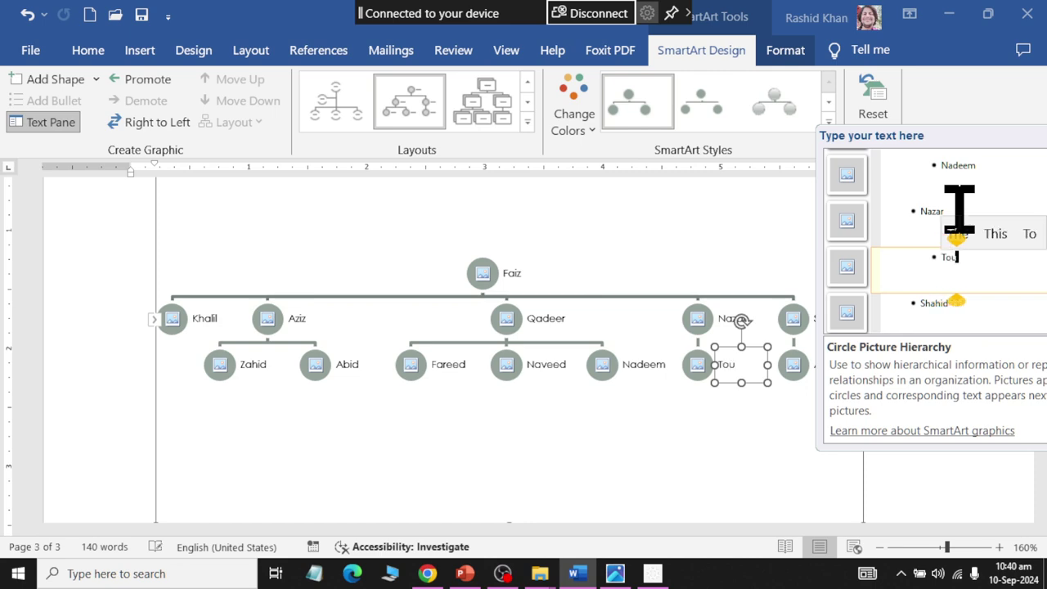
type("qeer")
key("Return")
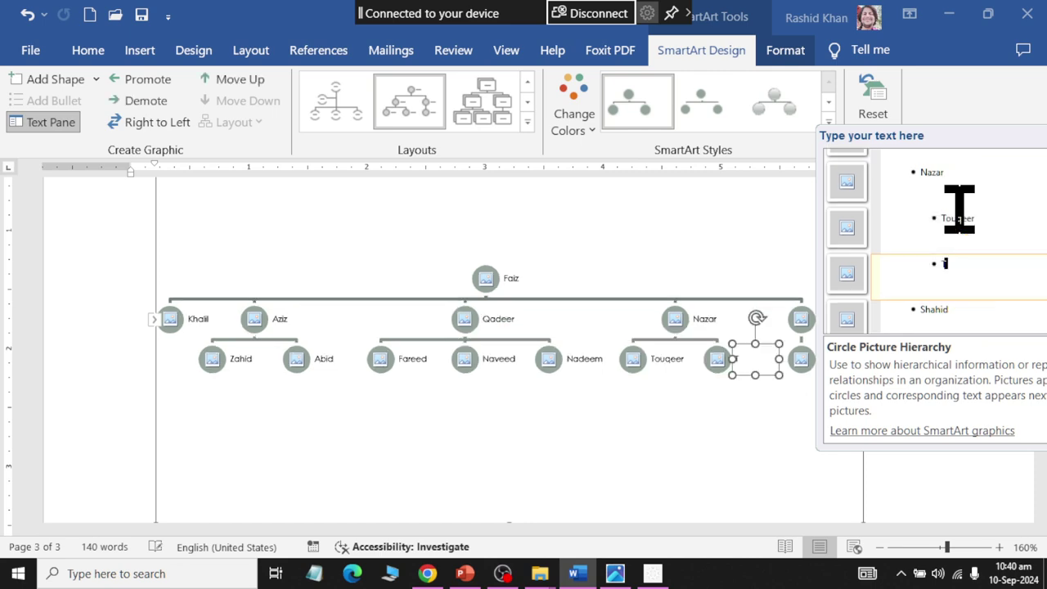
type("Tousheed")
key("Return")
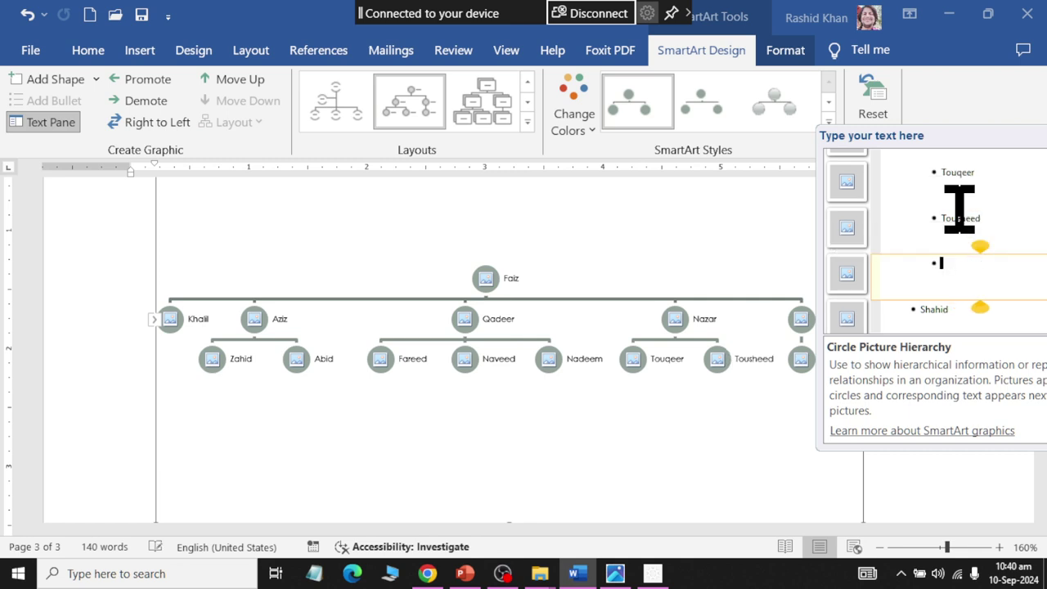
type("Tanveer")
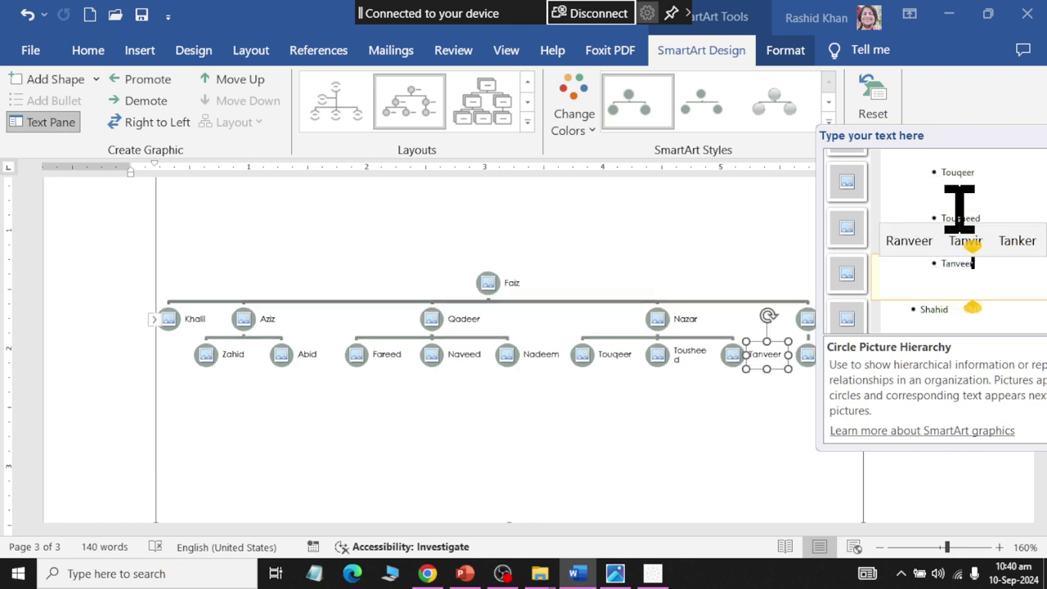
key("Return")
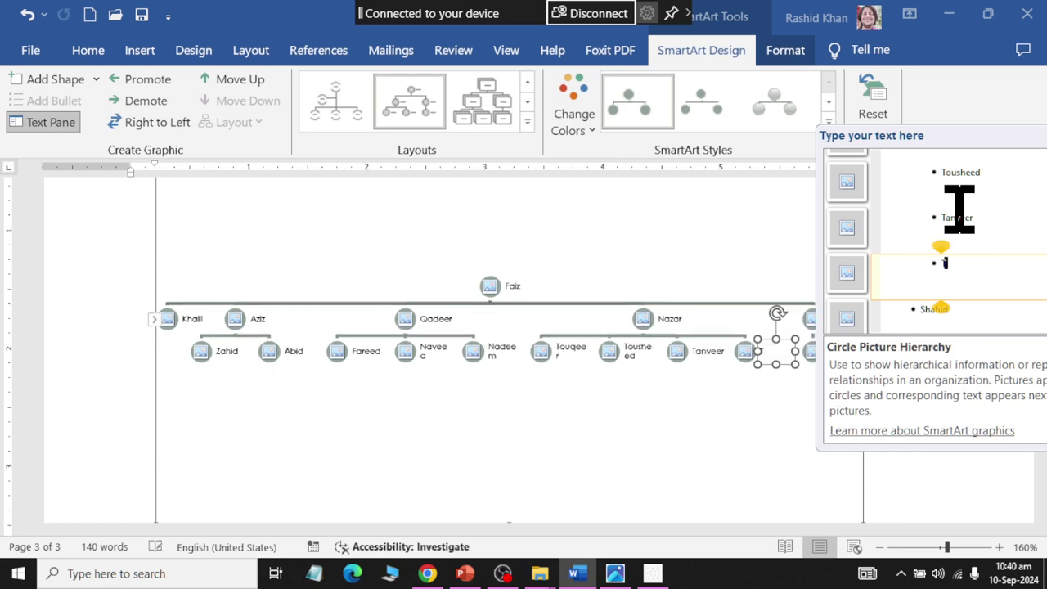
type("Toufeeq")
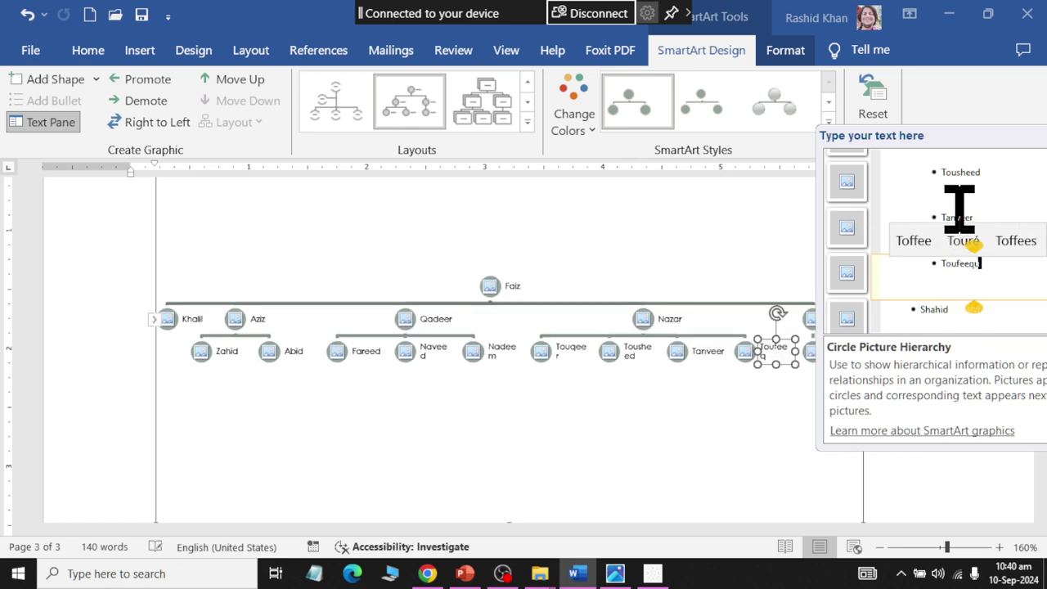
type("ue")
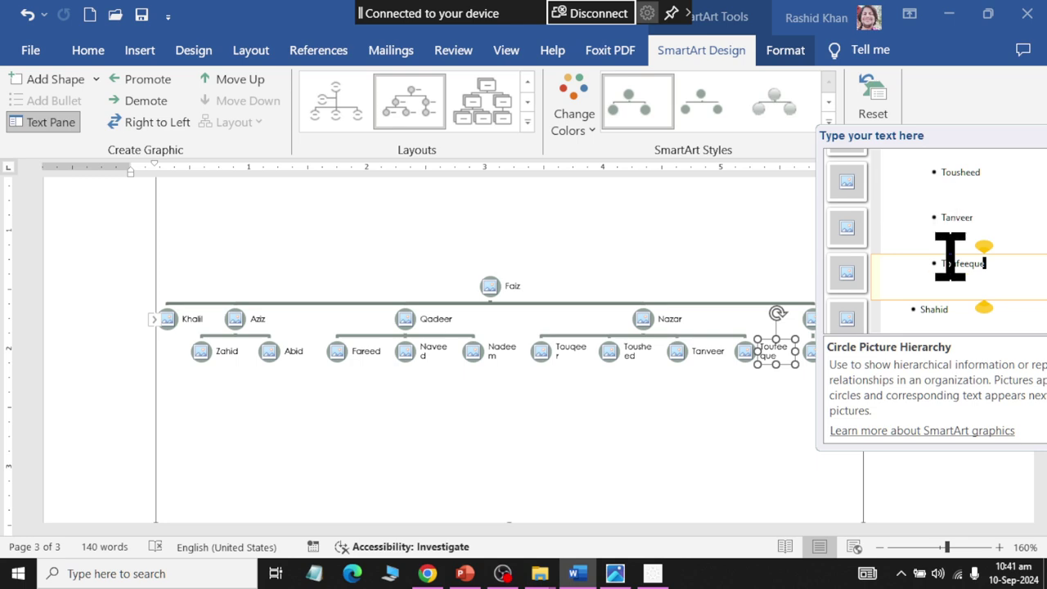
- Scroll through the family names and drag the text pane's corner to make it larger
scroll(949, 246, "up", 2)
scroll(947, 254, "up", 2)
scroll(949, 245, "up", 2)
scroll(950, 243, "up", 2)
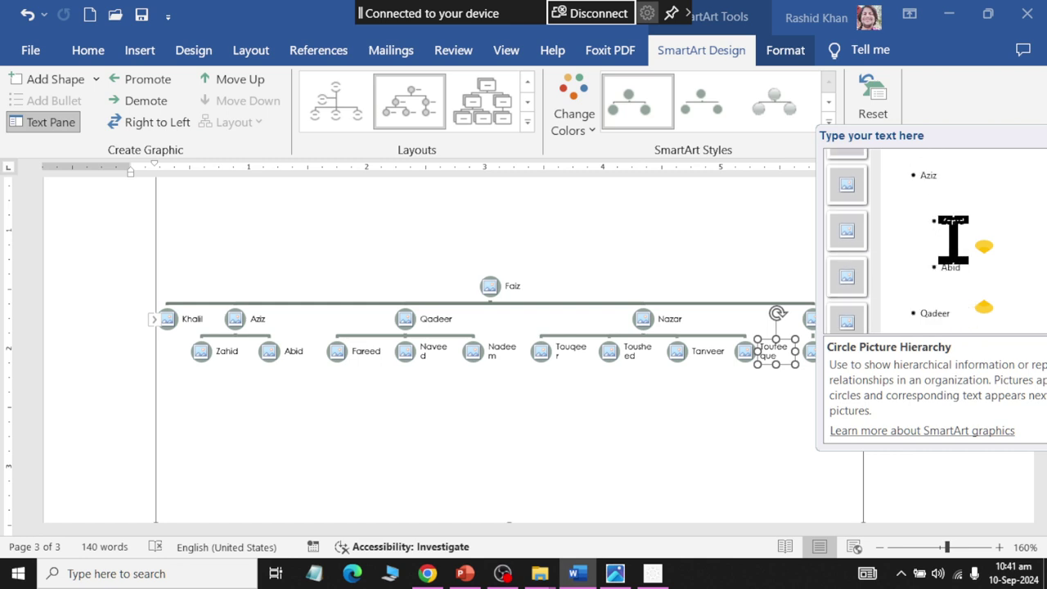
scroll(953, 240, "up", 2)
scroll(952, 239, "down", 1)
scroll(951, 245, "down", 1)
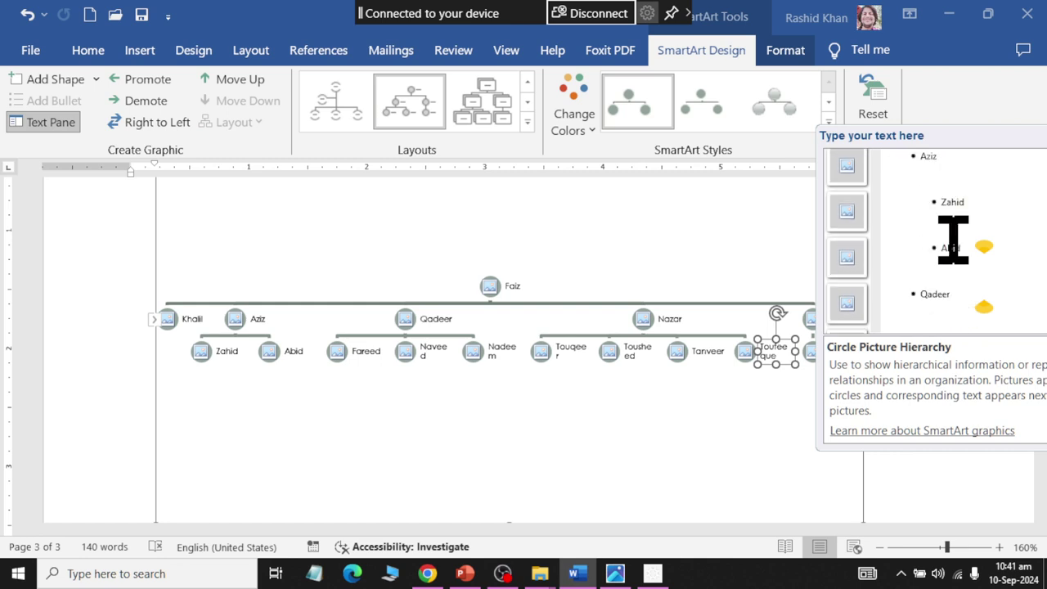
scroll(948, 250, "down", 1)
scroll(946, 254, "up", 1)
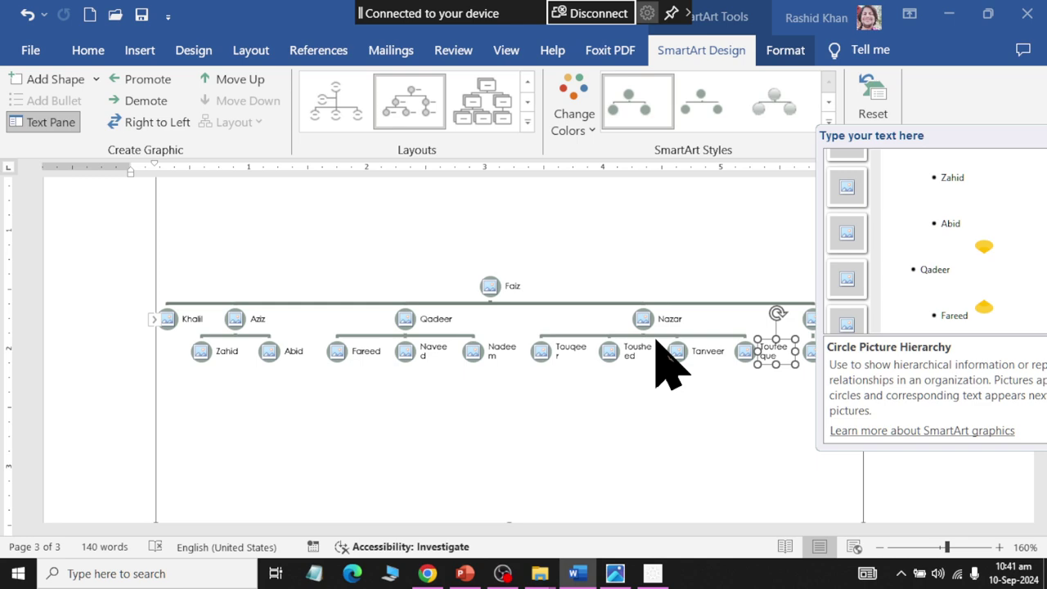
scroll(970, 237, "down", 5)
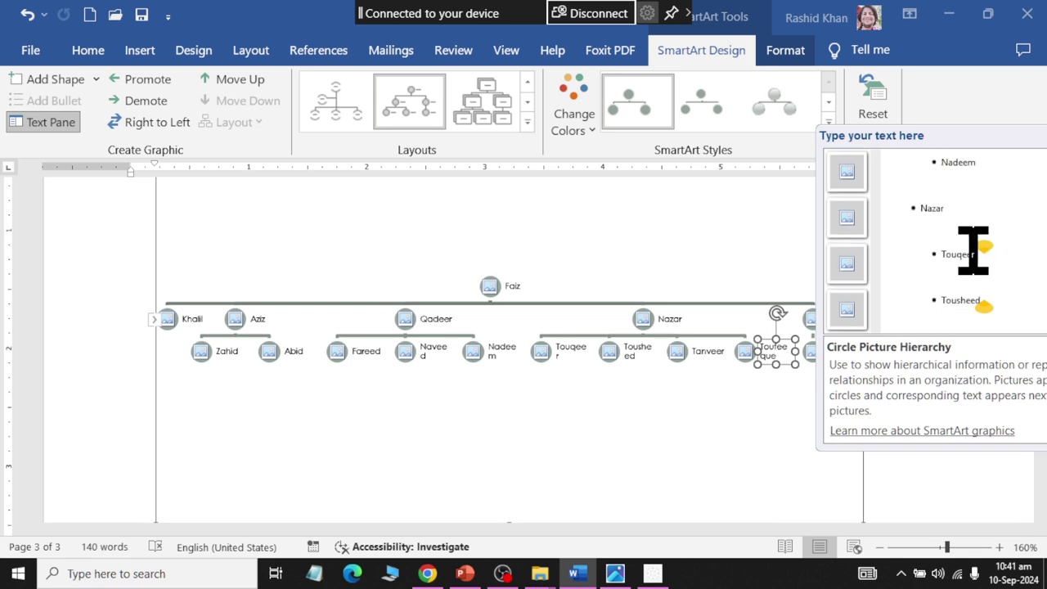
scroll(974, 251, "down", 2)
scroll(974, 252, "down", 2)
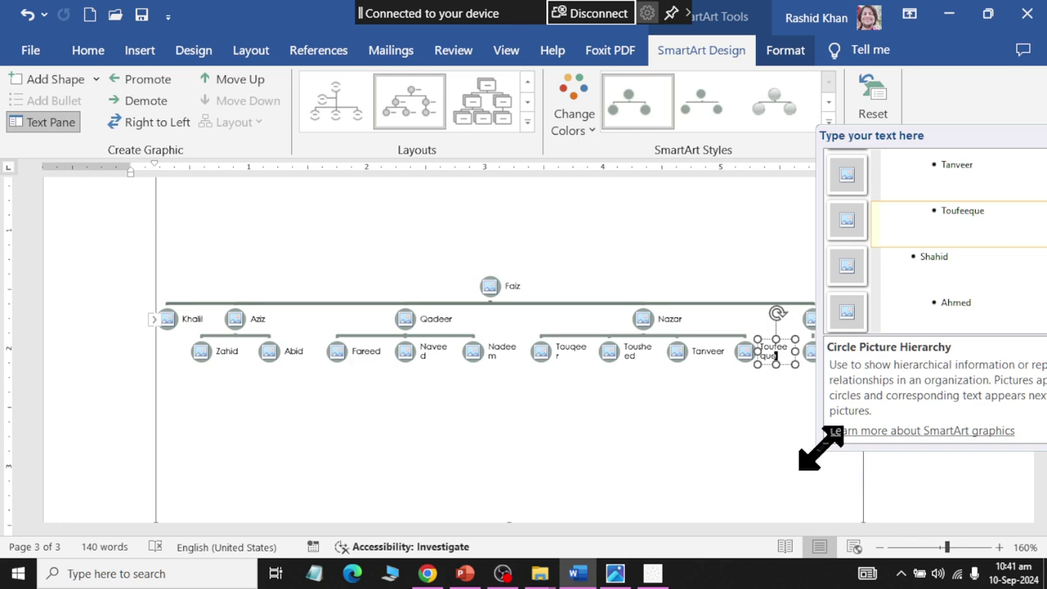
left_click_drag(821, 449, 563, 551)
- Add Rashid, Haseeb and Danish as grandchildren under Zahid, then select Rashid's entry
scroll(731, 339, "up", 1)
scroll(741, 311, "up", 3)
scroll(744, 303, "up", 4)
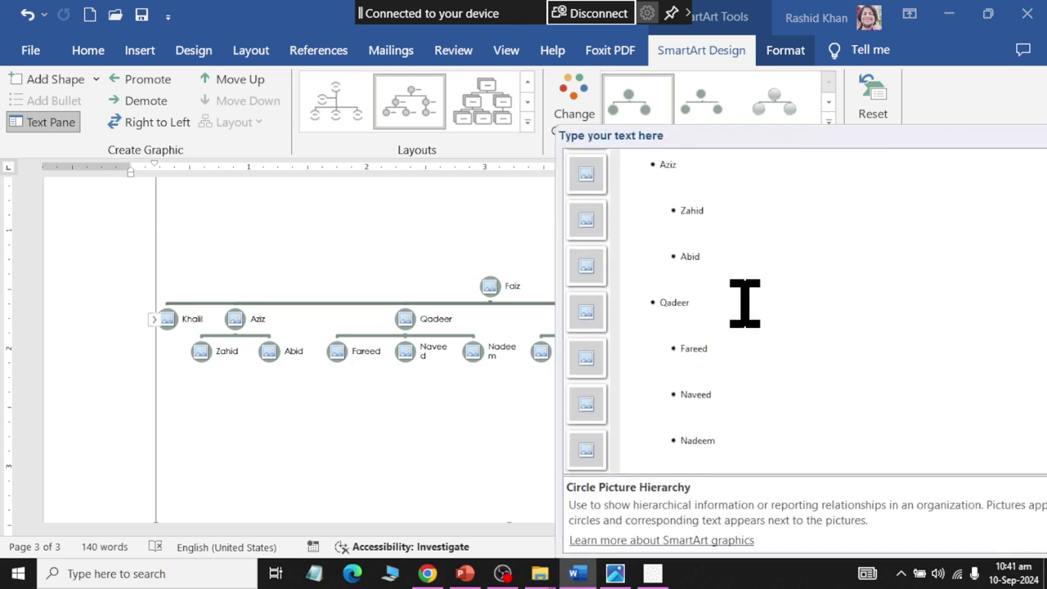
scroll(745, 303, "up", 1)
left_click(745, 301)
key("Return")
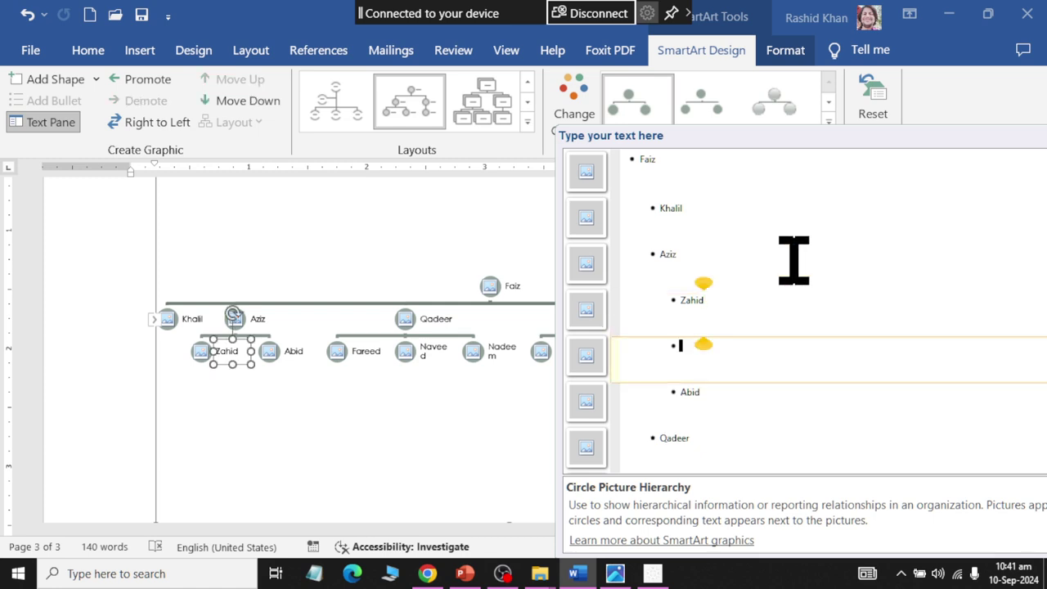
key("Tab")
type("a")
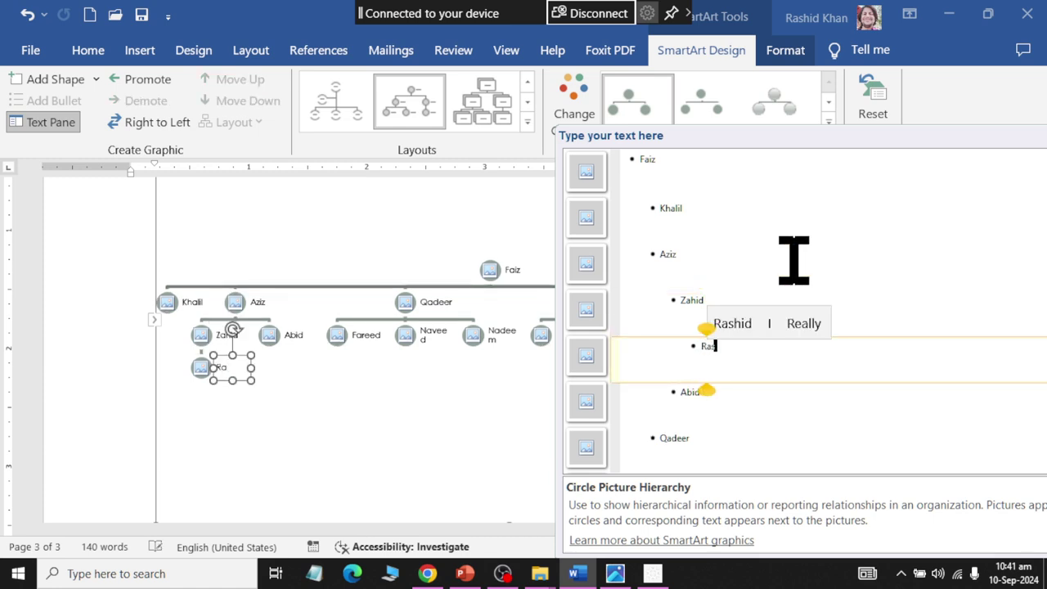
type("shid")
key("Return")
type("Haseeb")
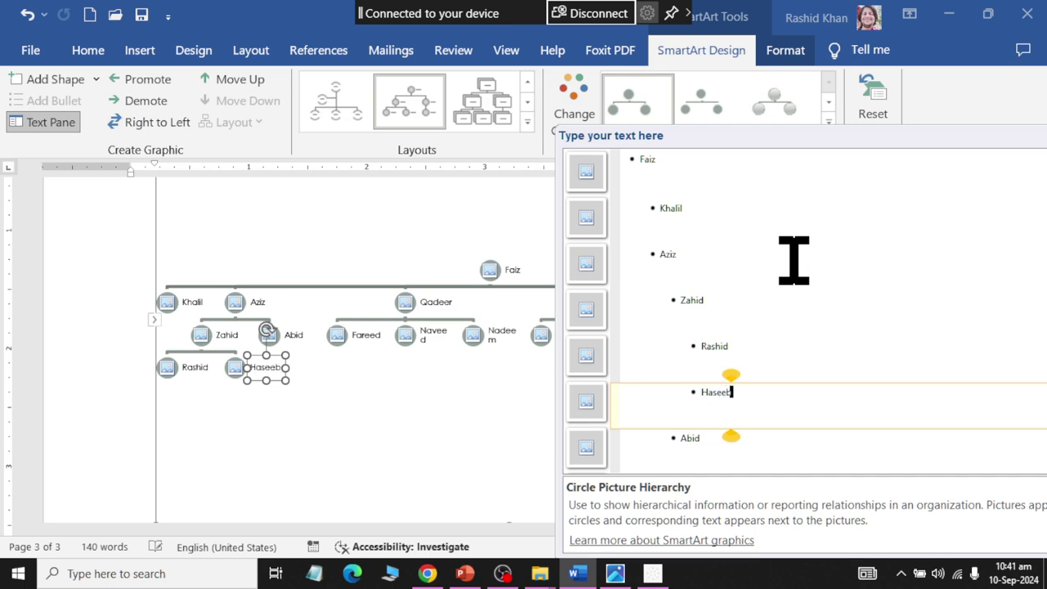
key("Return")
type("Da")
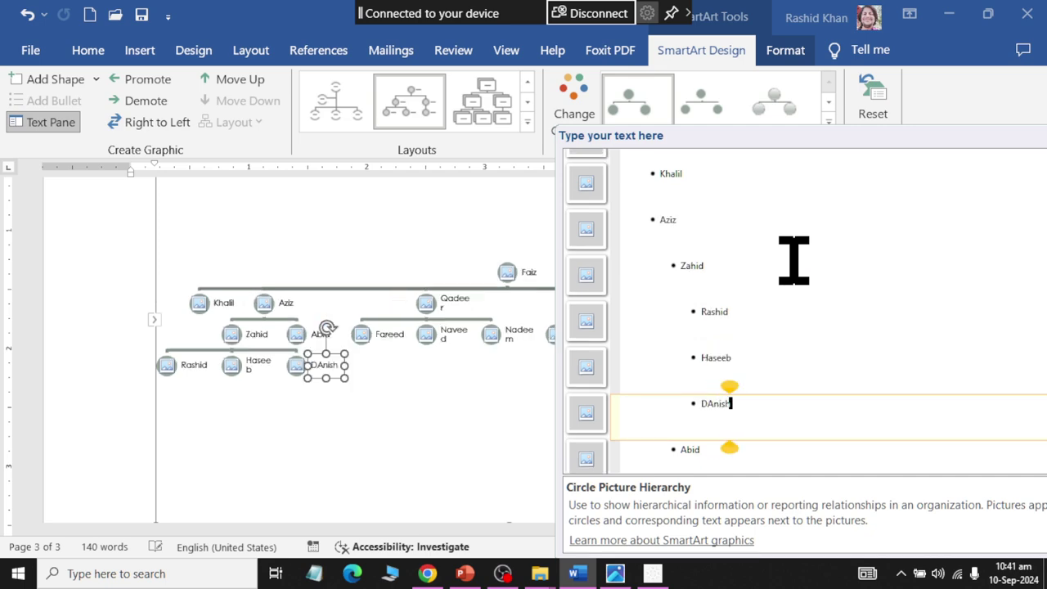
key("BackSpace")
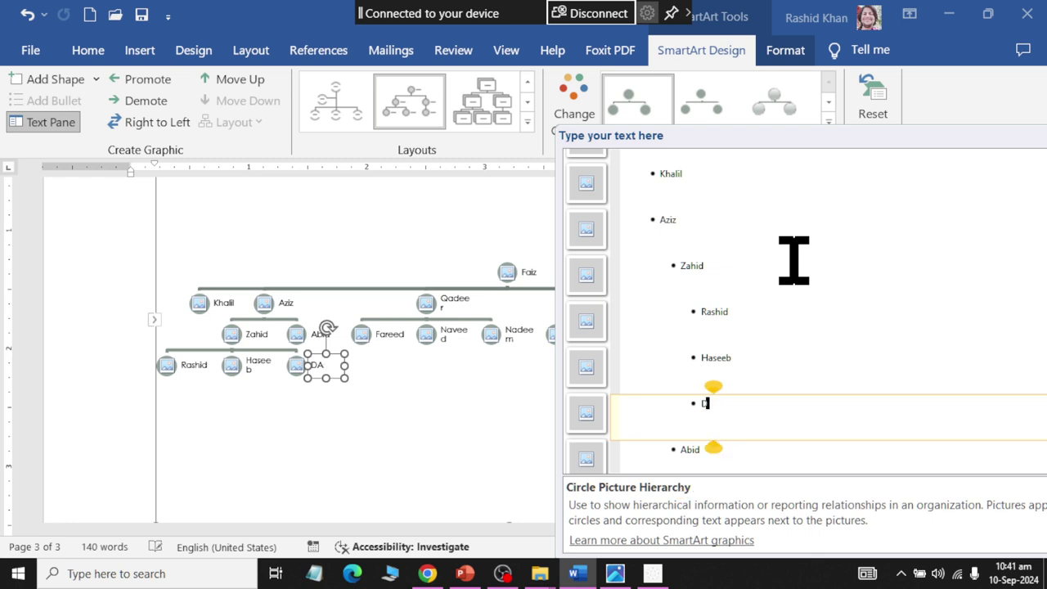
type("nish")
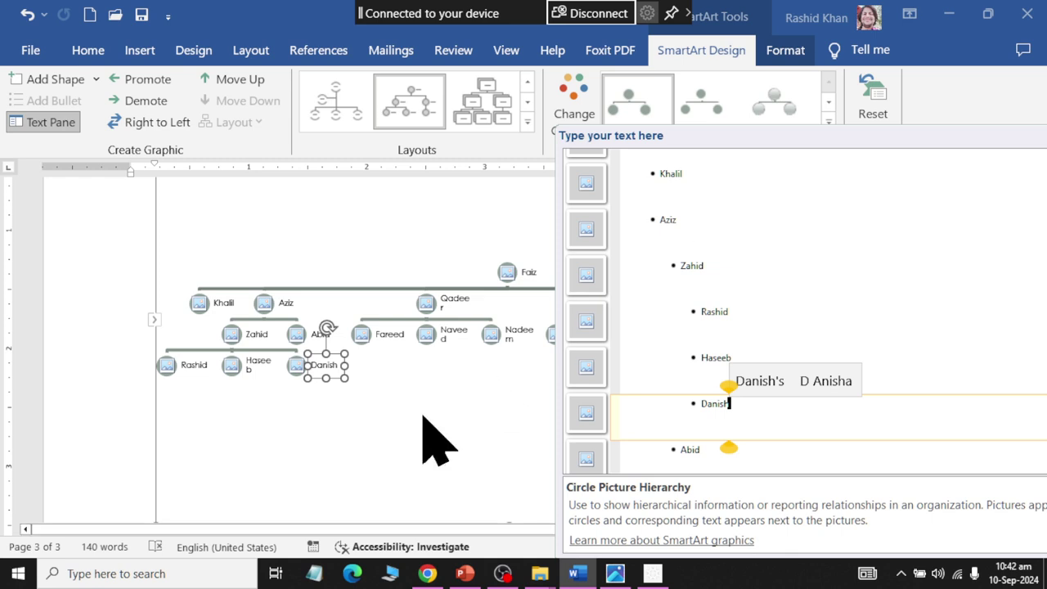
left_click(707, 311)
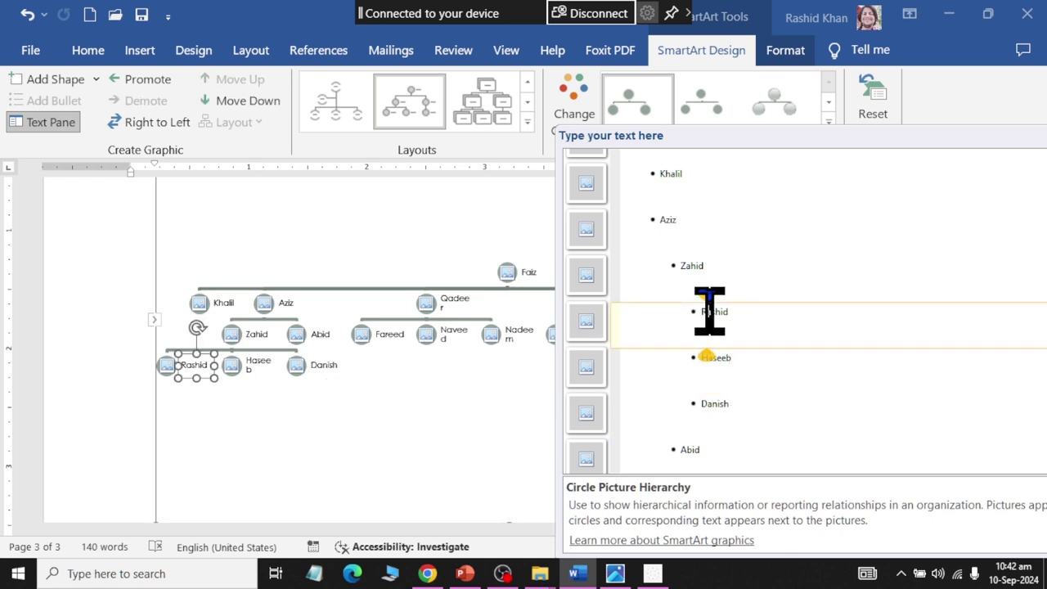
- Start inserting a photo from a file into Rashid's circle, then bring Windows Settings forward
left_click(166, 370)
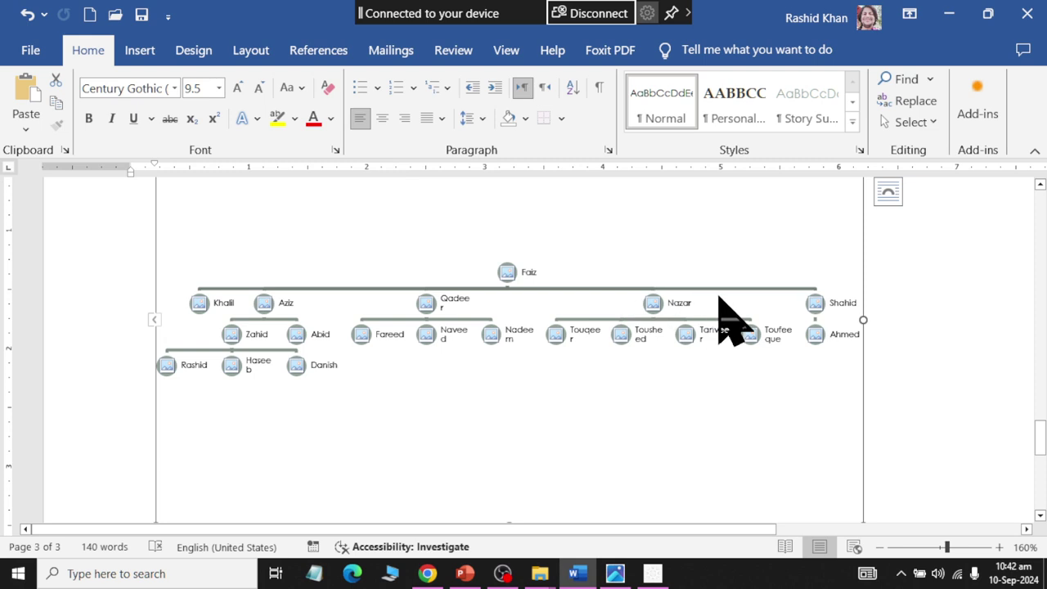
left_click(166, 366)
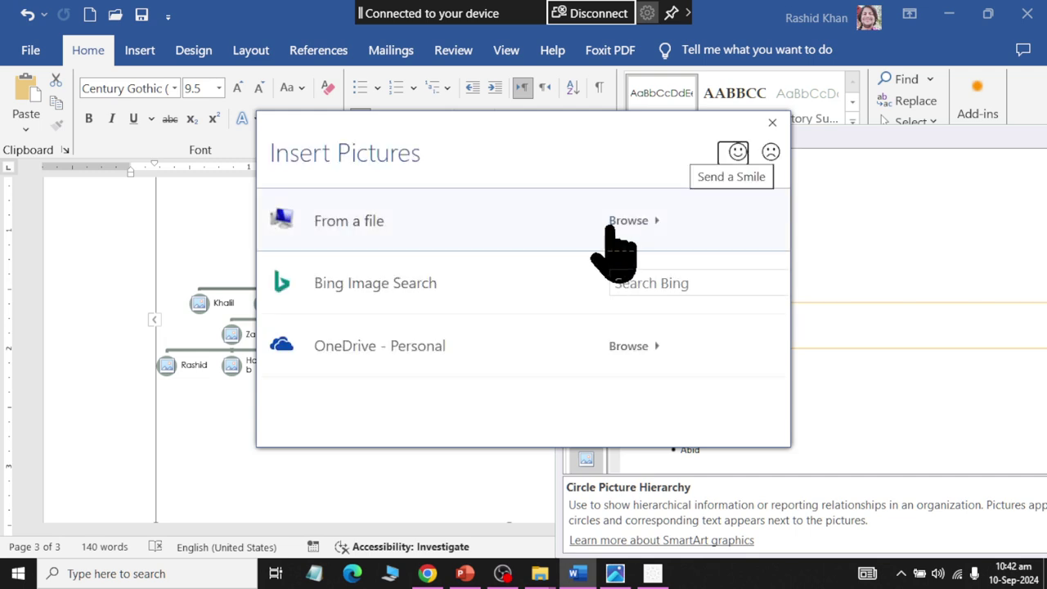
left_click(610, 230)
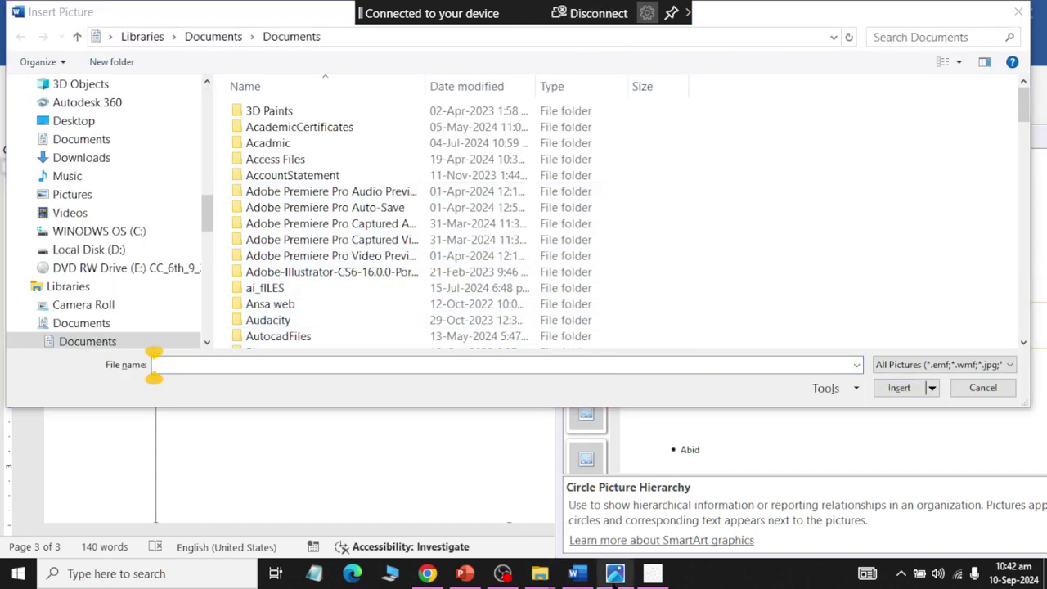
left_click(652, 574)
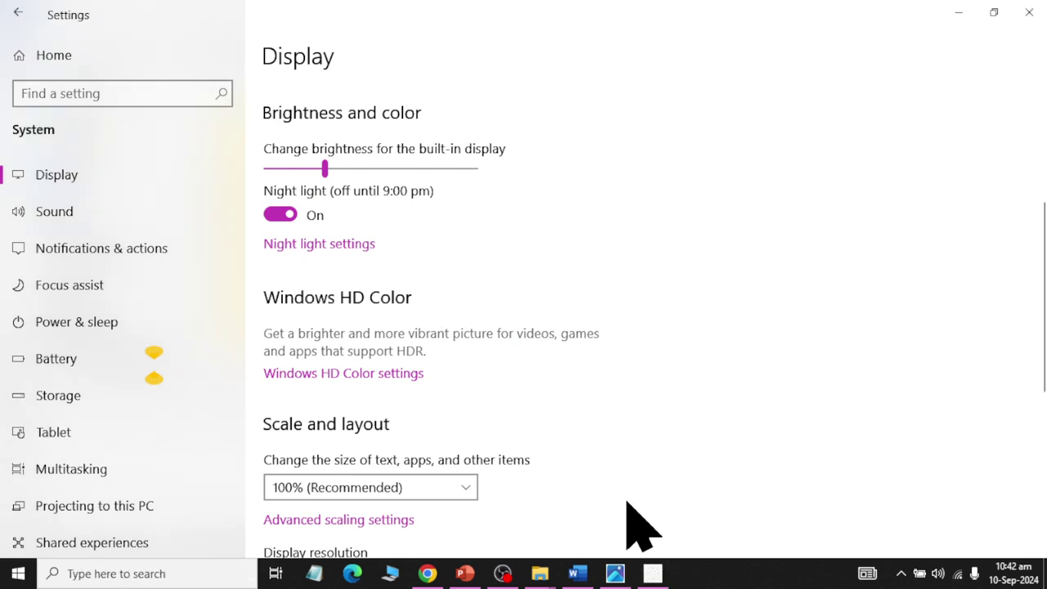
- Connect to the SmartTV-b9c7 wireless display, then minimize the Settings window
left_click(653, 571)
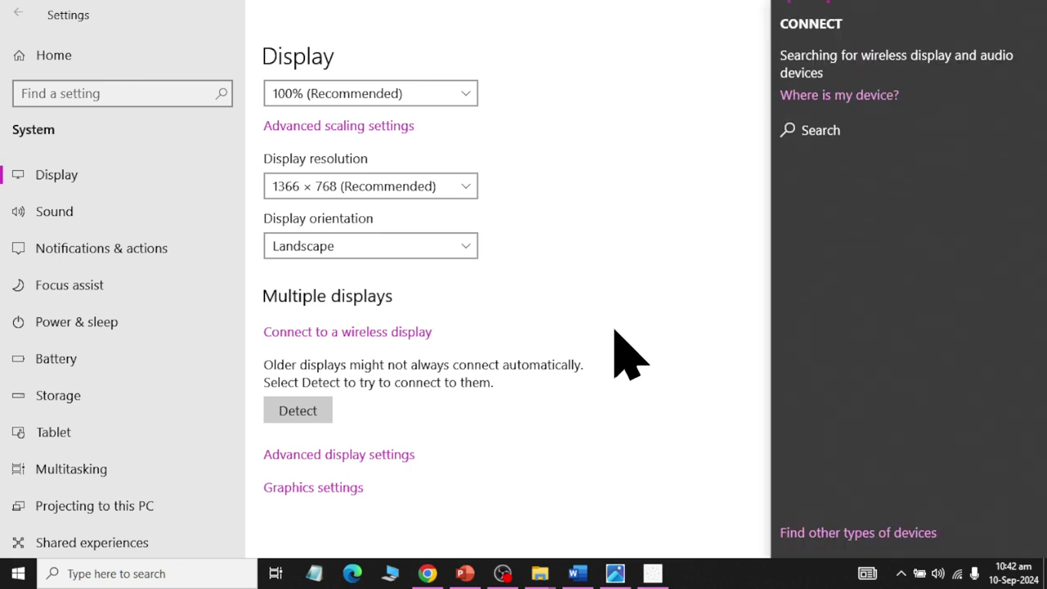
left_click(921, 182)
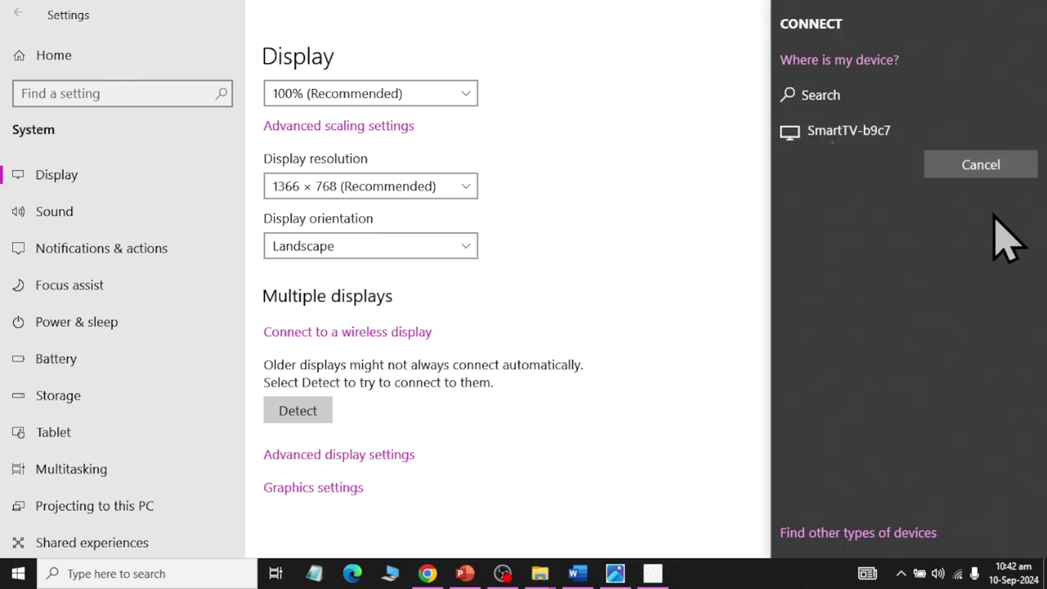
left_click(638, 206)
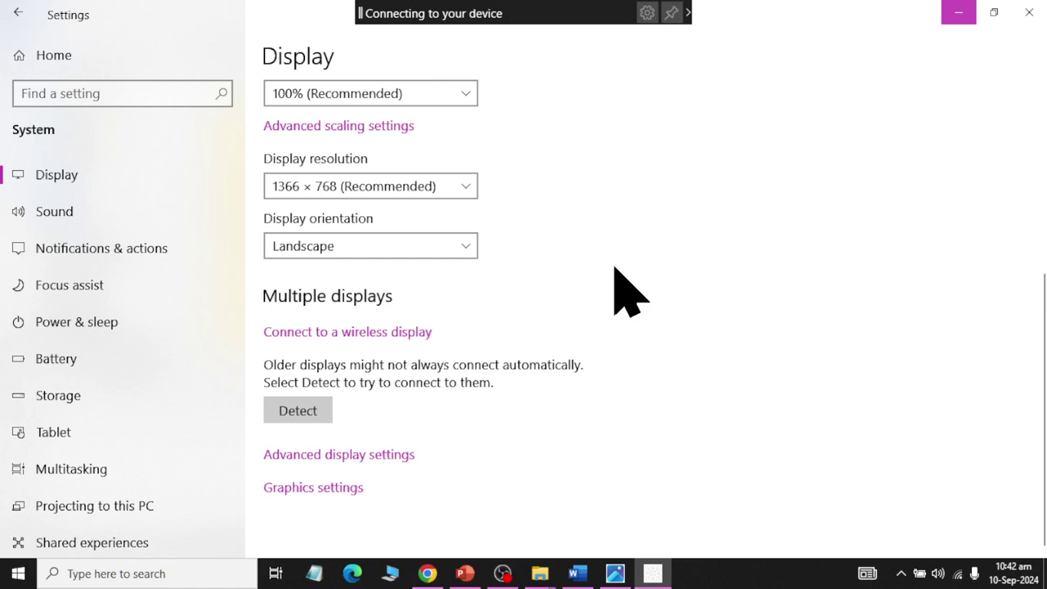
left_click(959, 12)
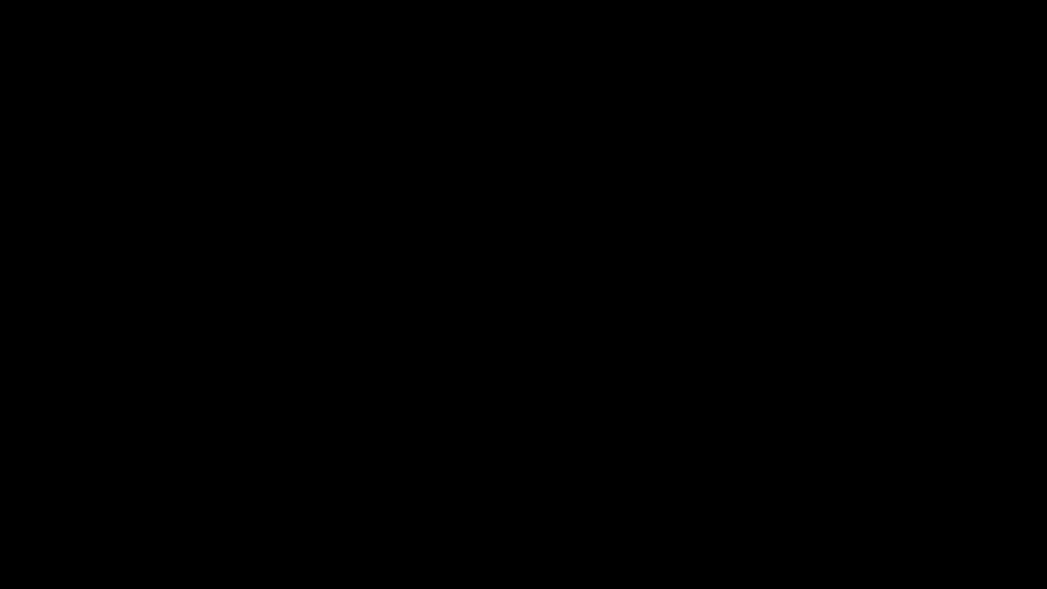
- Find the portrait photo folder in Documents and insert ras_Psize.jpg into Rashid's circle
type("latest")
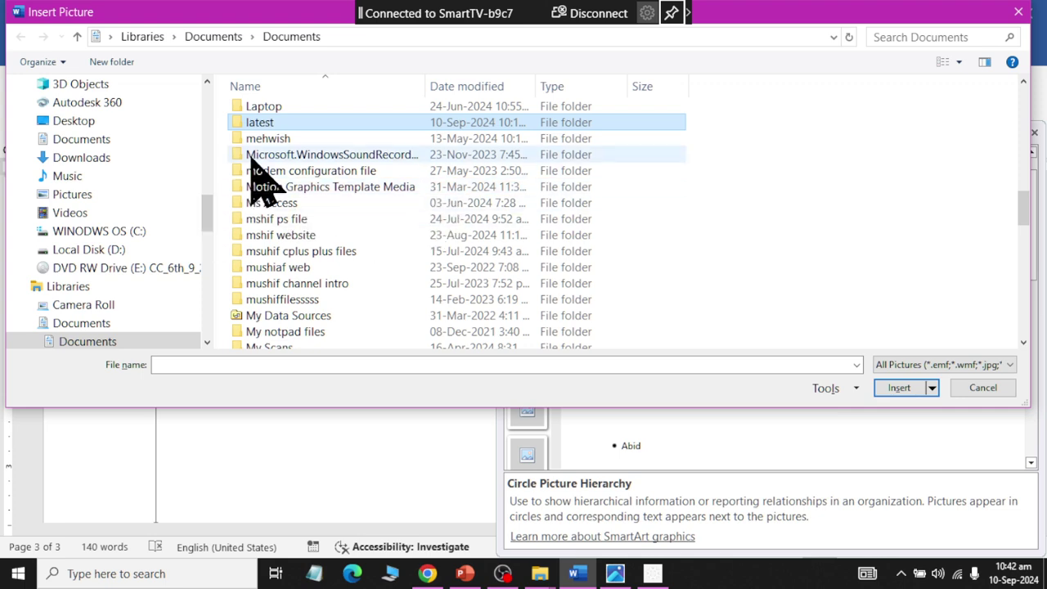
key("Return")
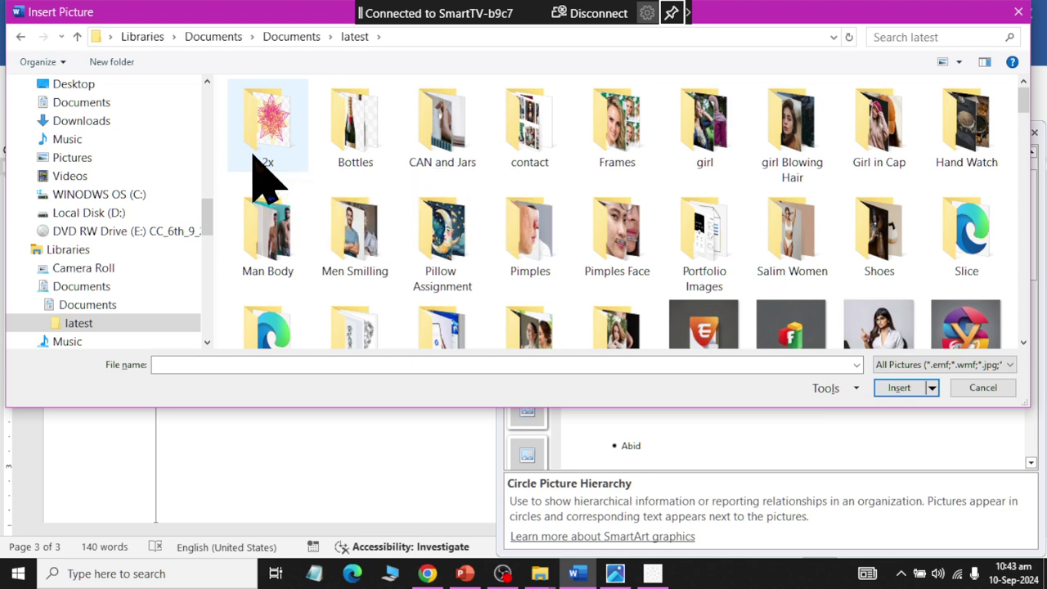
left_click(69, 177)
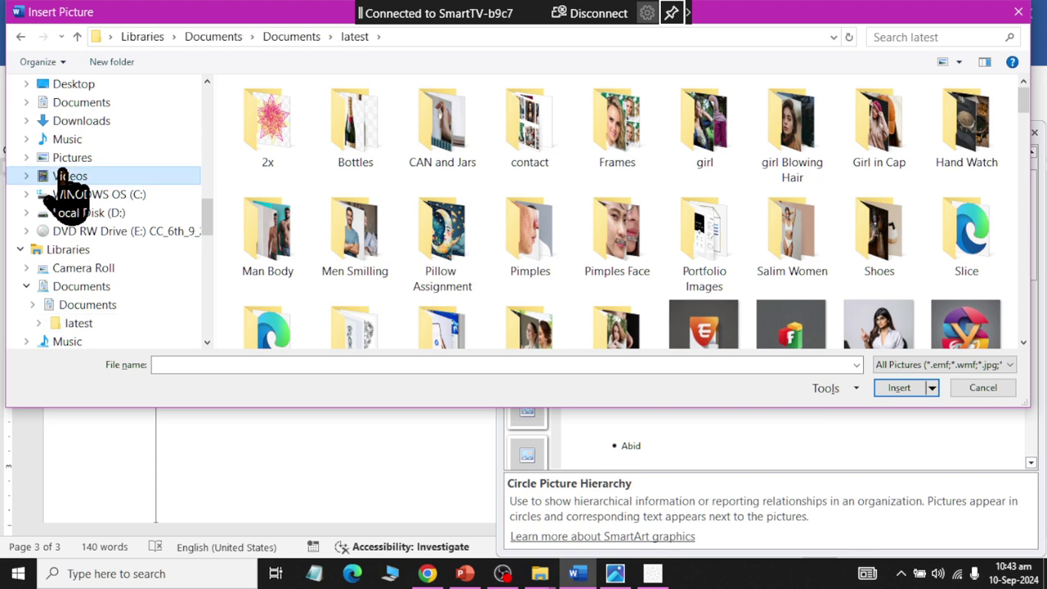
left_click(67, 157)
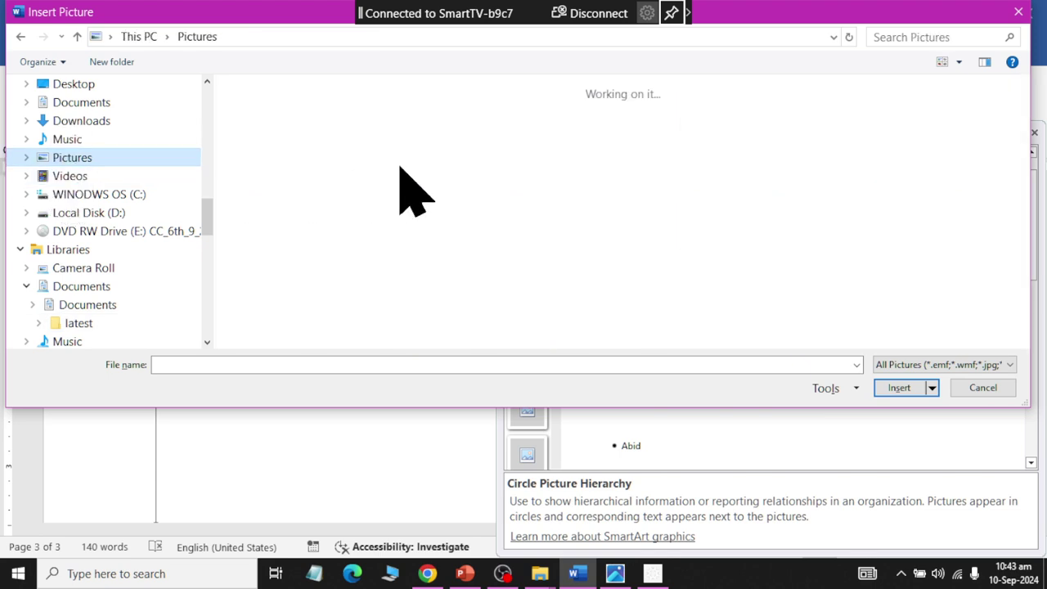
scroll(413, 188, "down", 5)
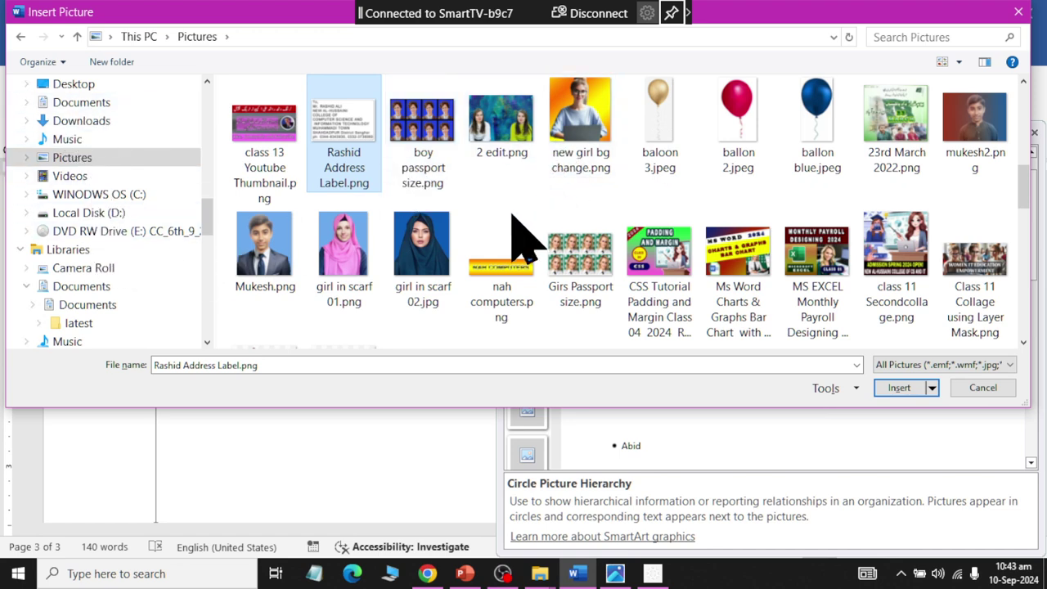
left_click(260, 263)
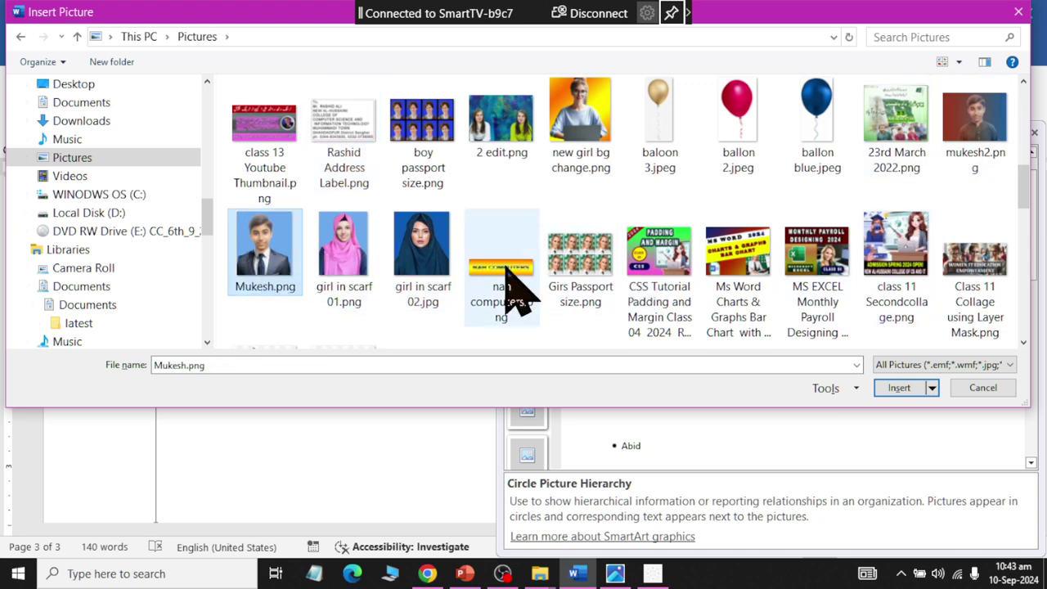
left_click(82, 104)
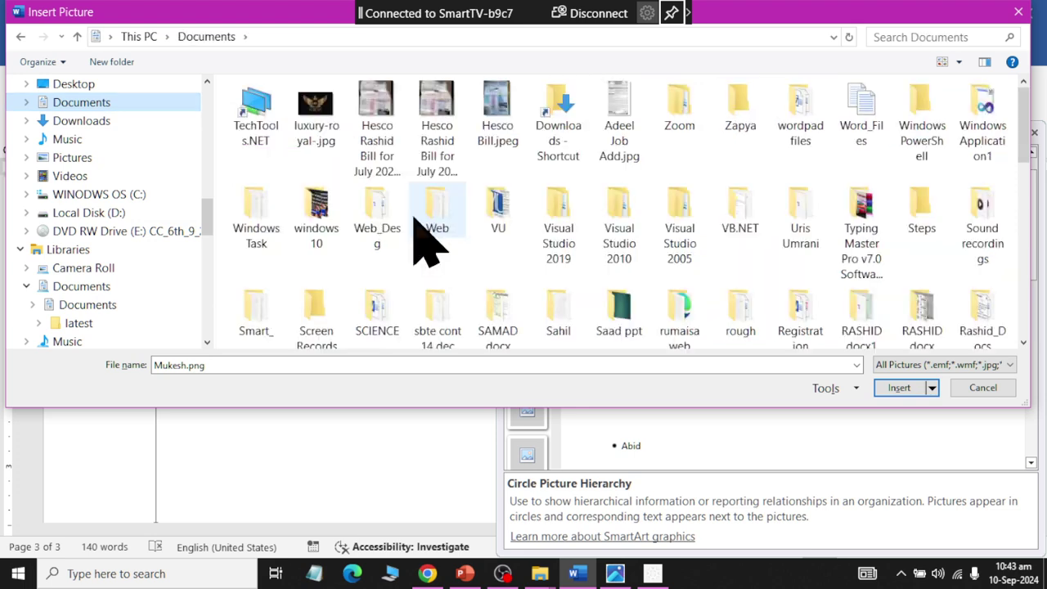
scroll(425, 241, "down", 3)
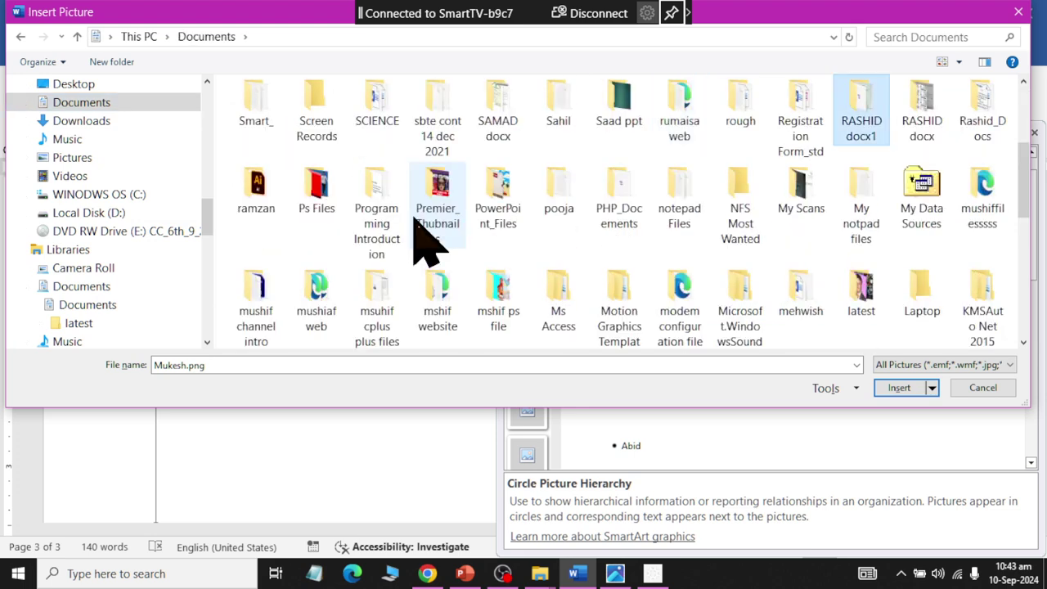
key("Return")
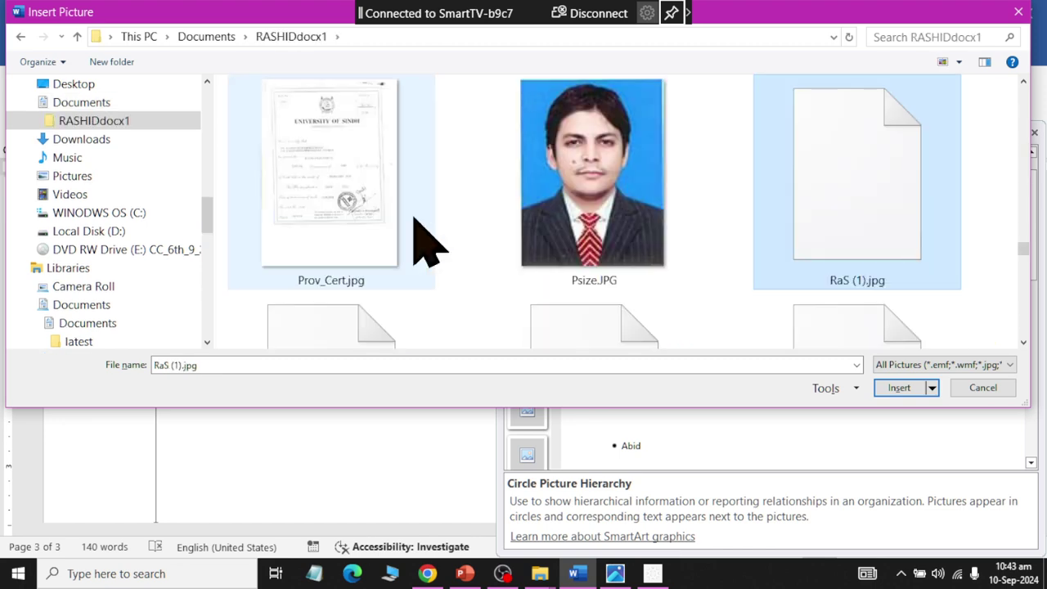
key("Down")
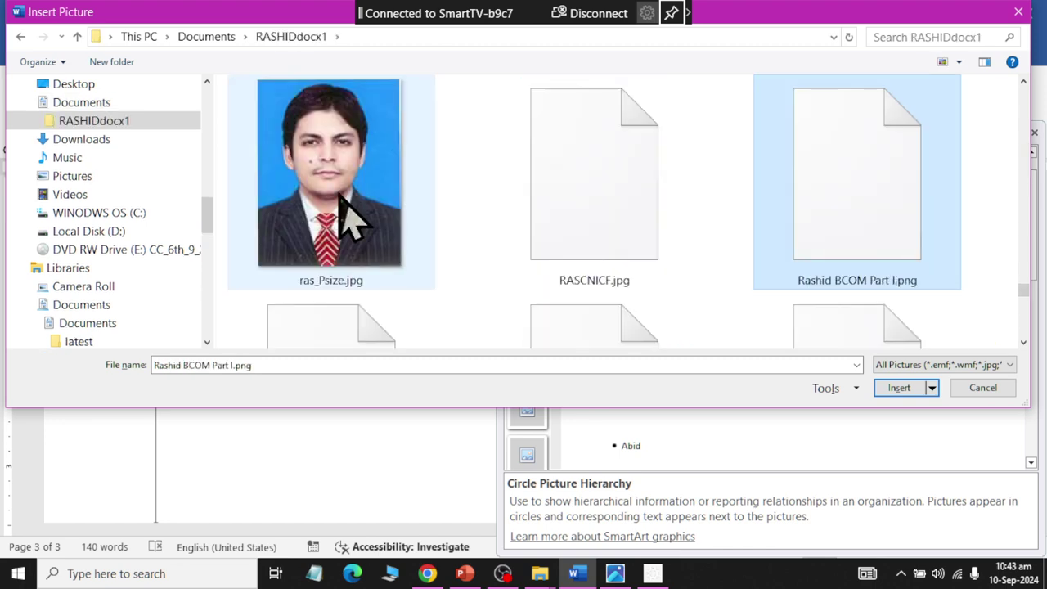
double_click(336, 211)
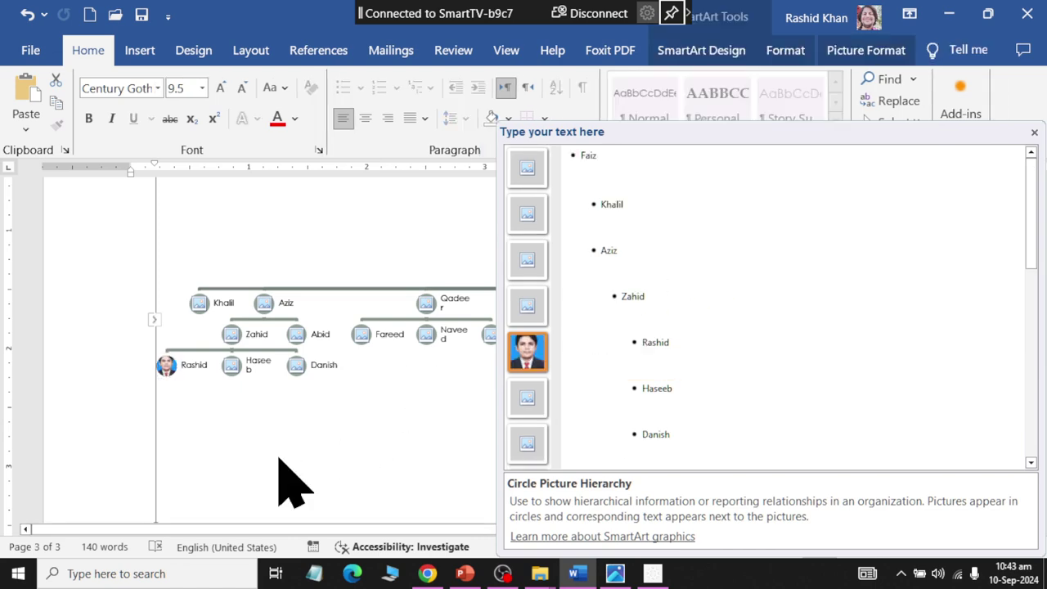
- Select the family chart and apply the first Colorful scheme from Change Colors
left_click(119, 241)
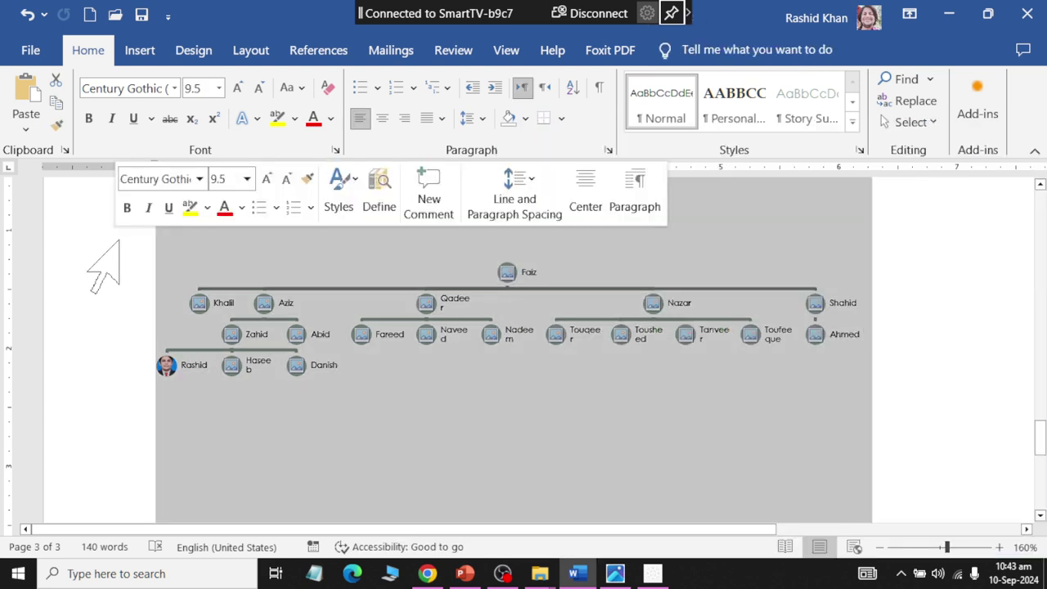
left_click(916, 357)
scroll(917, 345, "up", 1, "ctrl")
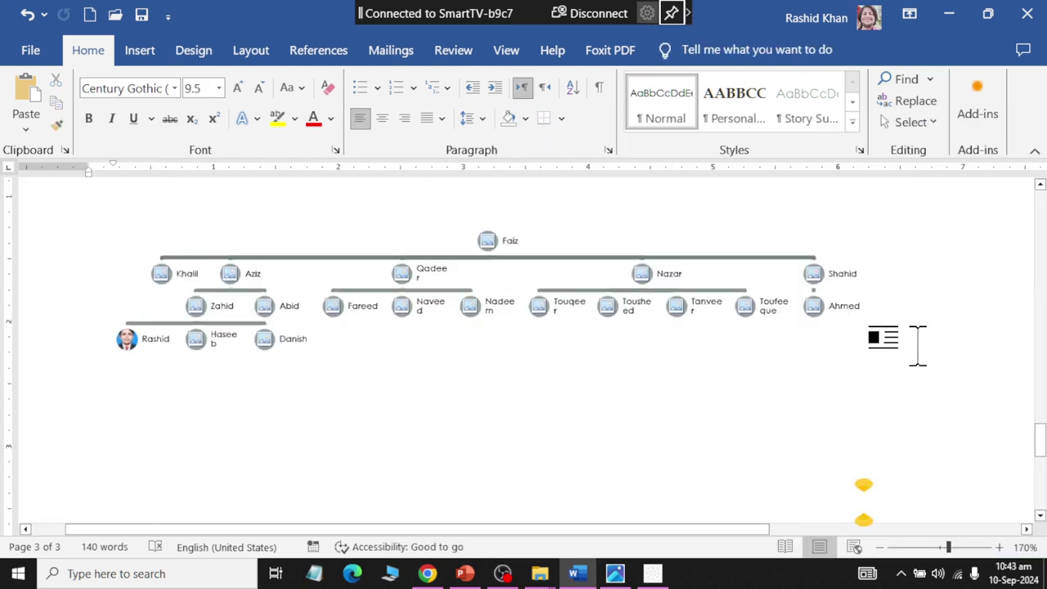
left_click(650, 358)
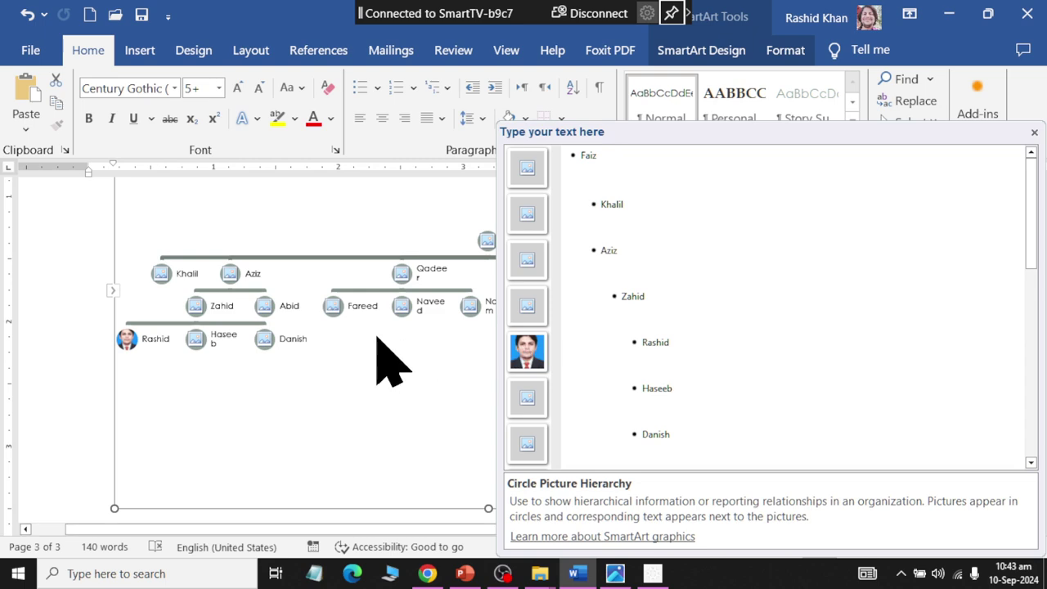
left_click(304, 253)
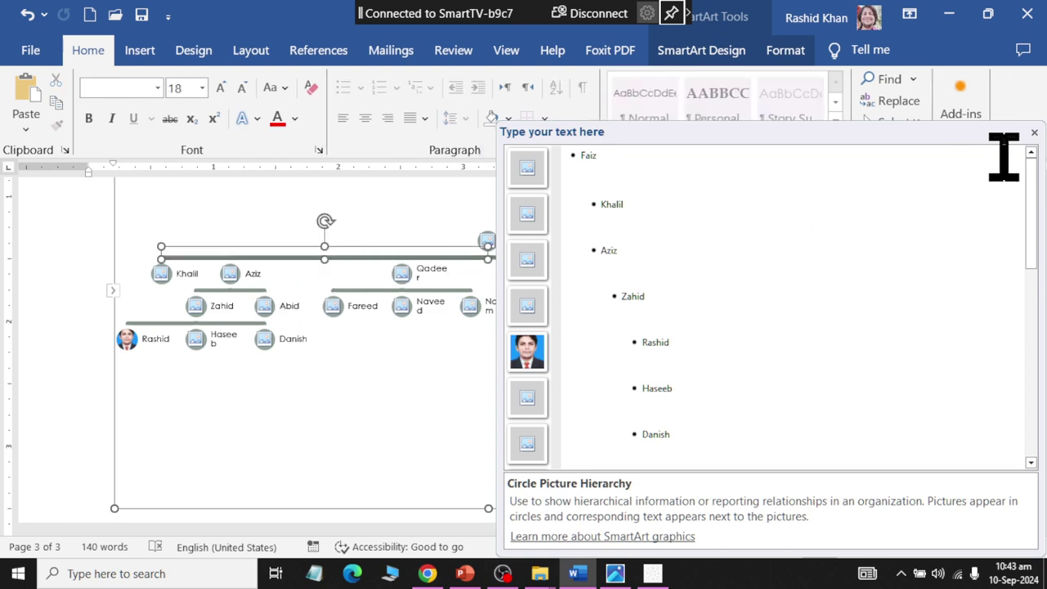
left_click(1034, 132)
left_click(713, 54)
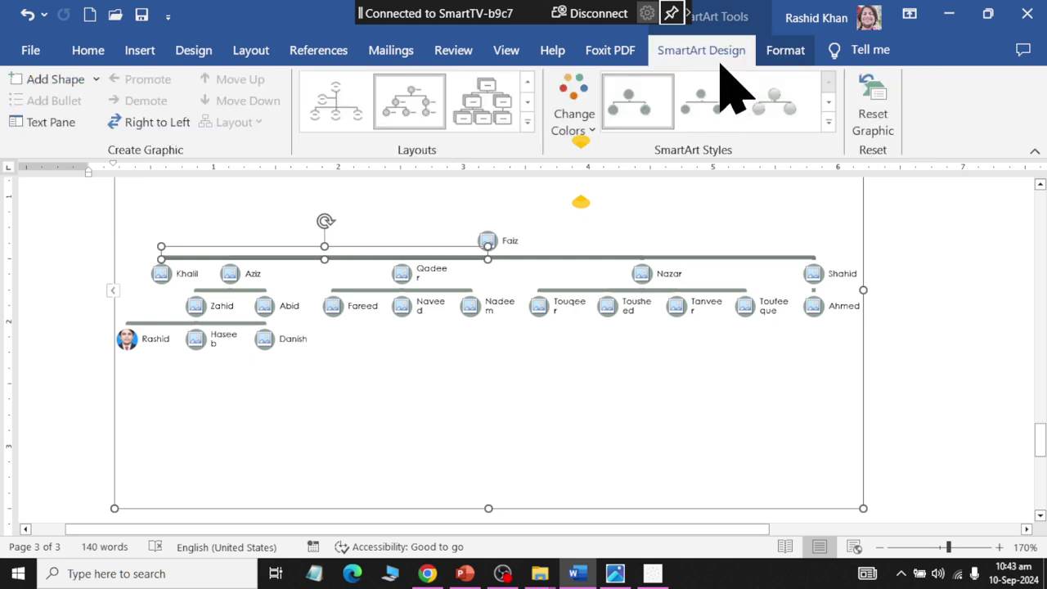
left_click(828, 123)
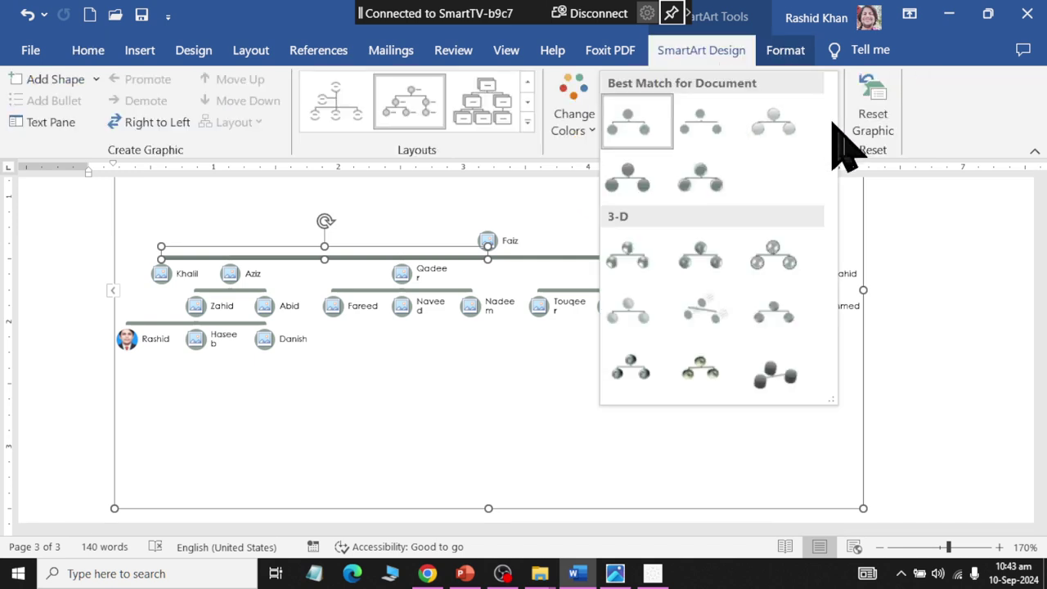
left_click(572, 123)
left_click(597, 127)
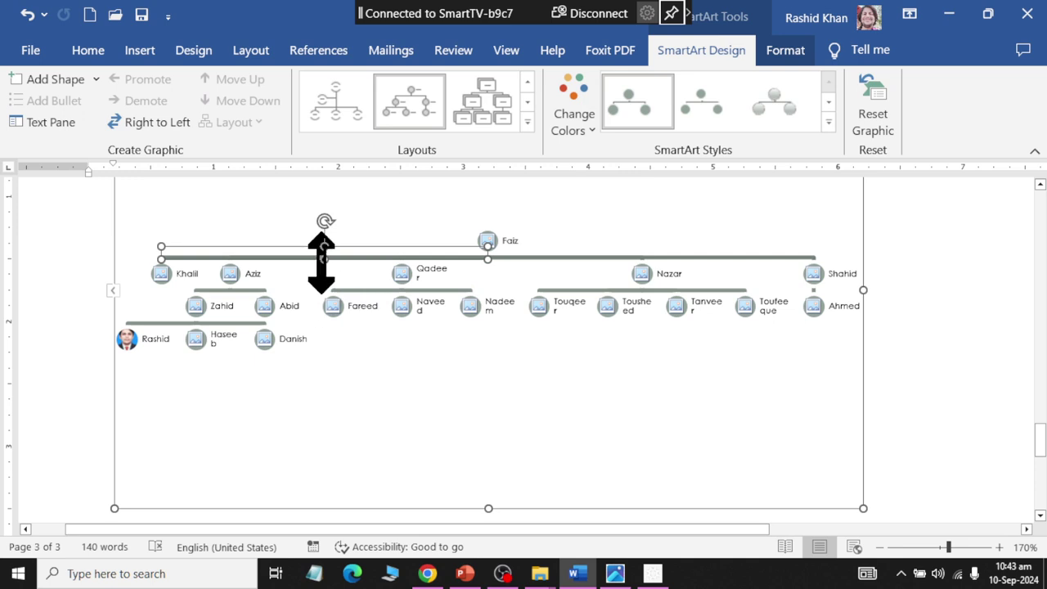
left_click(572, 115)
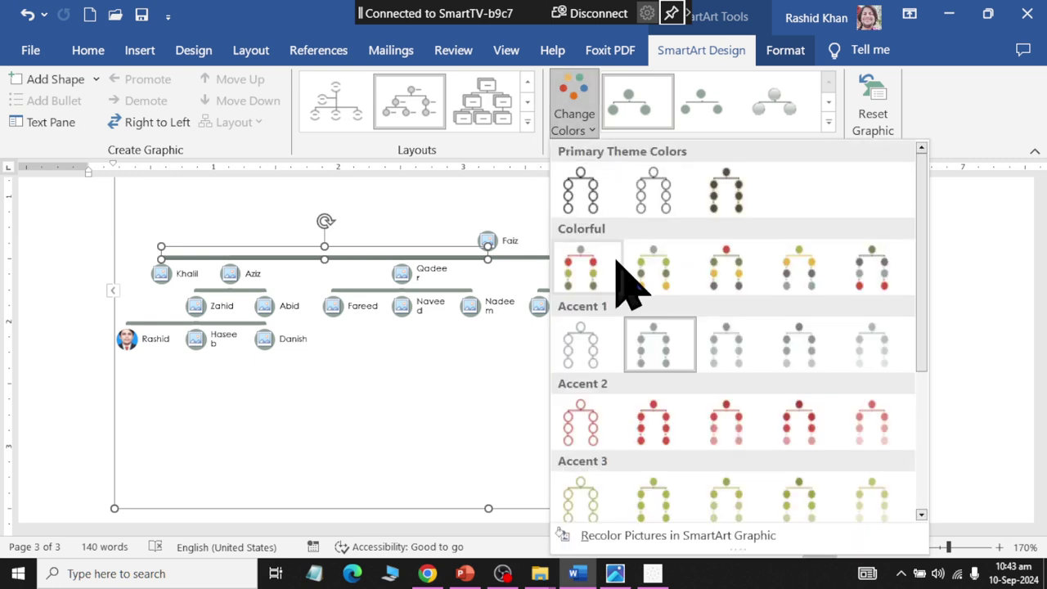
left_click(585, 270)
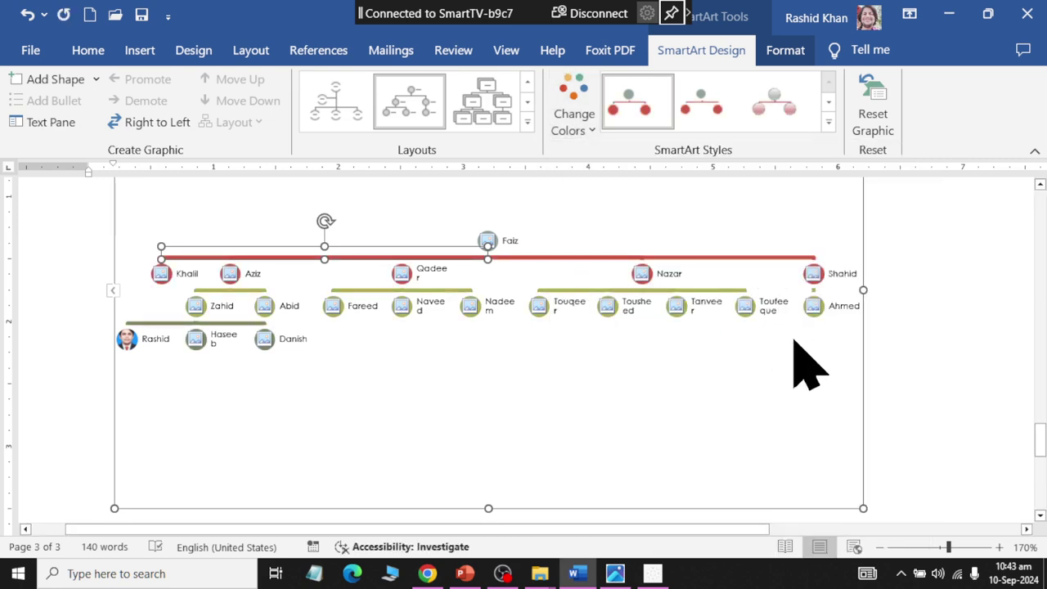
- Stretch the family chart toward the lower right of page 3, then deselect it
scroll(863, 384, "down", 1, "ctrl")
scroll(846, 352, "down", 2, "ctrl")
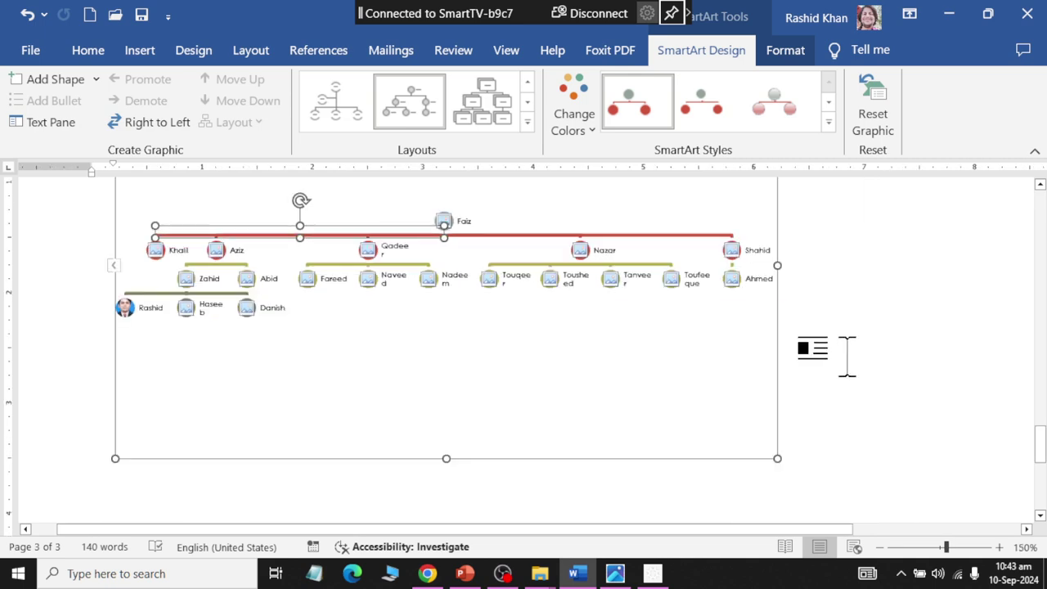
scroll(843, 356, "down", 1, "ctrl")
scroll(843, 355, "down", 2, "ctrl")
scroll(844, 356, "down", 2, "ctrl")
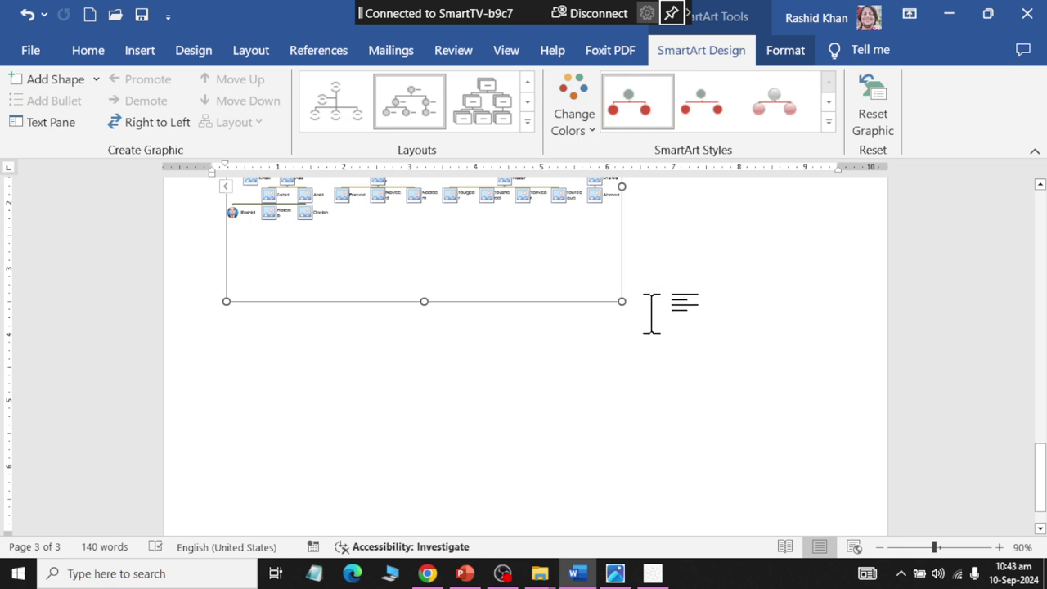
mouse_move(622, 301)
left_mouse_down()
mouse_move(839, 461)
mouse_move(858, 488)
left_mouse_up()
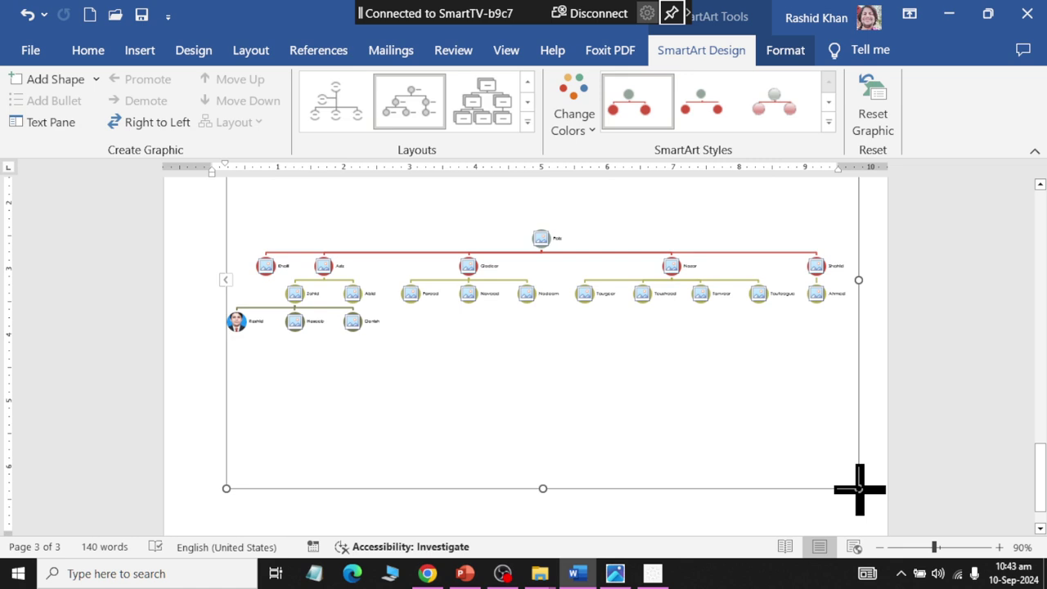
left_click(939, 303)
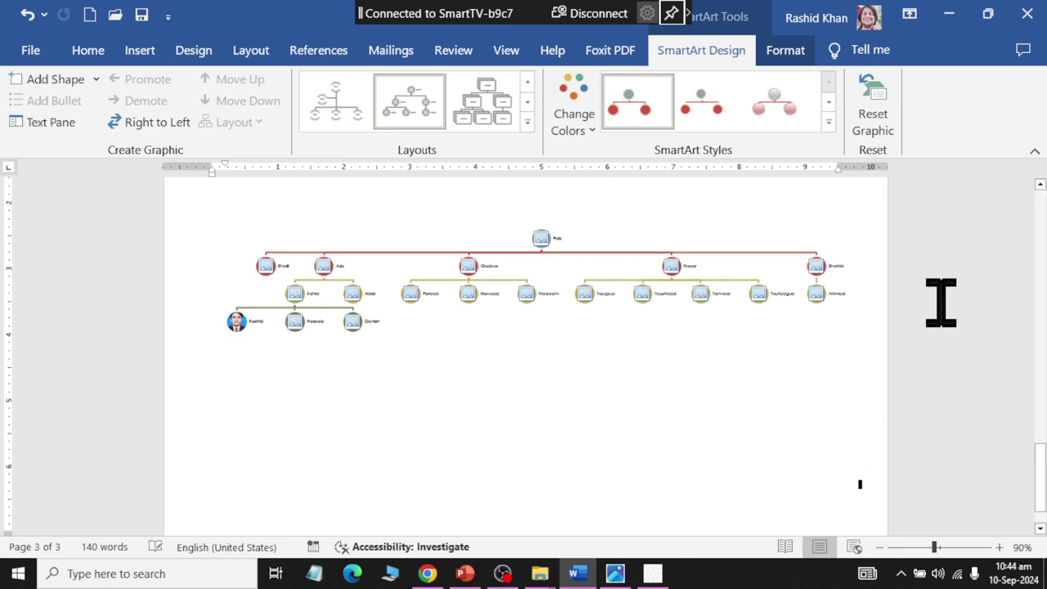
- Scroll through pages 2 and 3 to review the three circle-picture charts
scroll(911, 257, "down", 3)
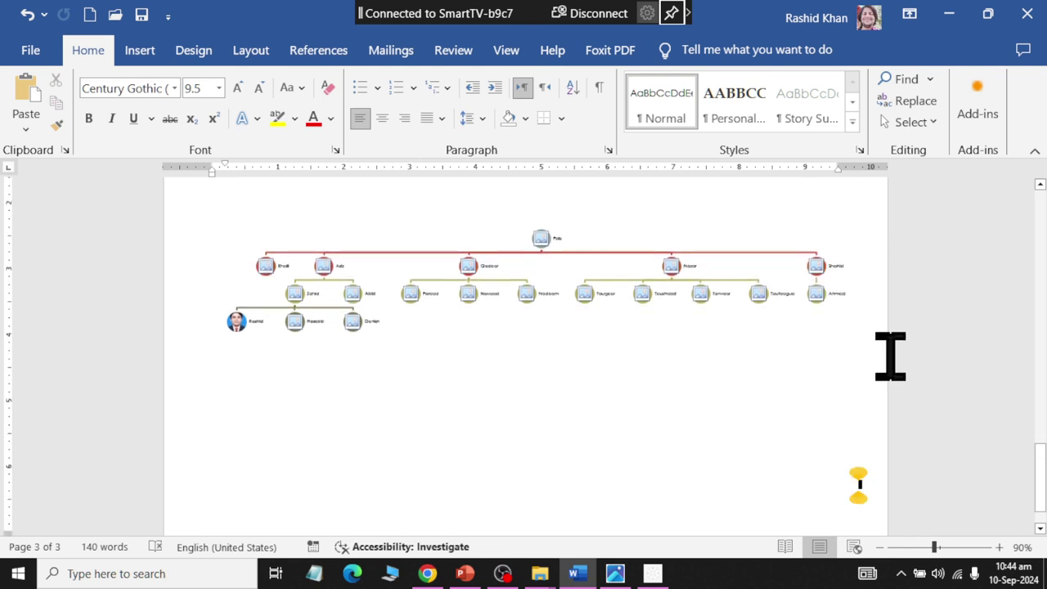
scroll(920, 319, "up", 1, "ctrl")
scroll(916, 304, "up", 5)
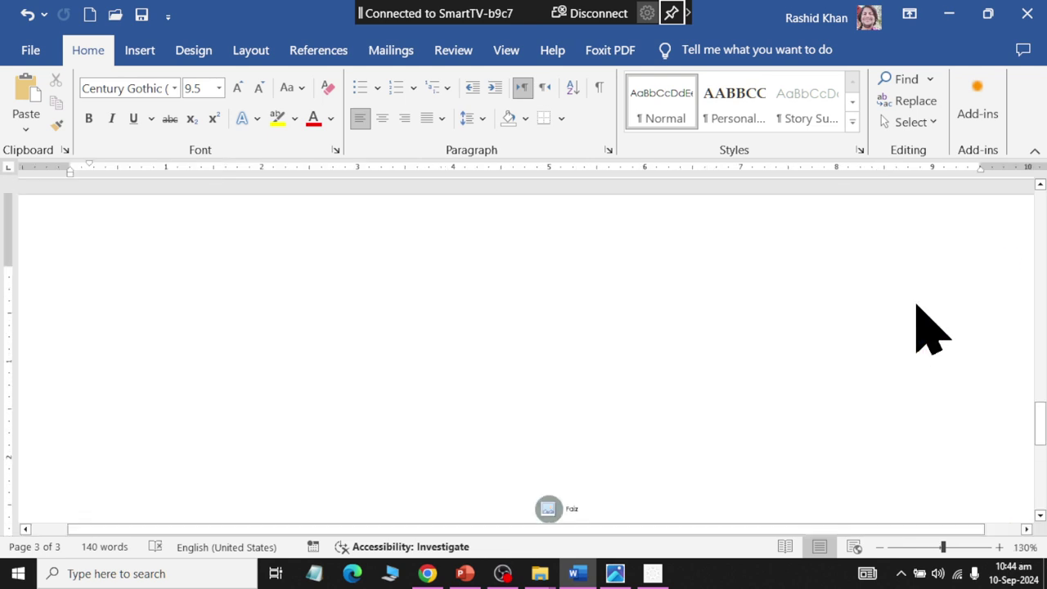
scroll(916, 306, "down", 1)
scroll(908, 311, "down", 1)
scroll(900, 303, "down", 2)
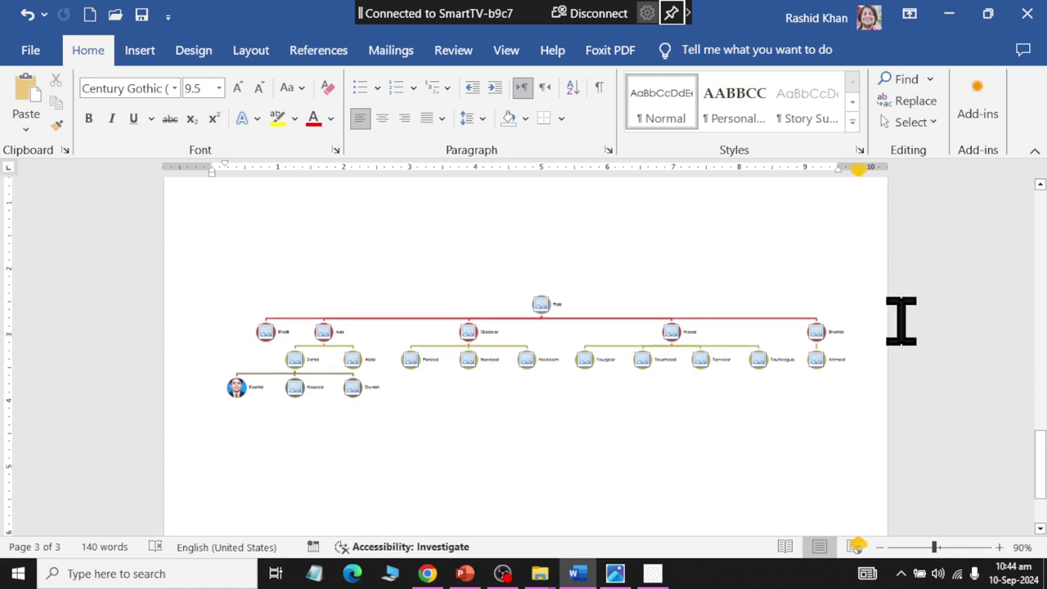
scroll(900, 307, "up", 3)
scroll(908, 328, "up", 1, "ctrl")
scroll(914, 343, "down", 2)
scroll(914, 343, "up", 1, "ctrl")
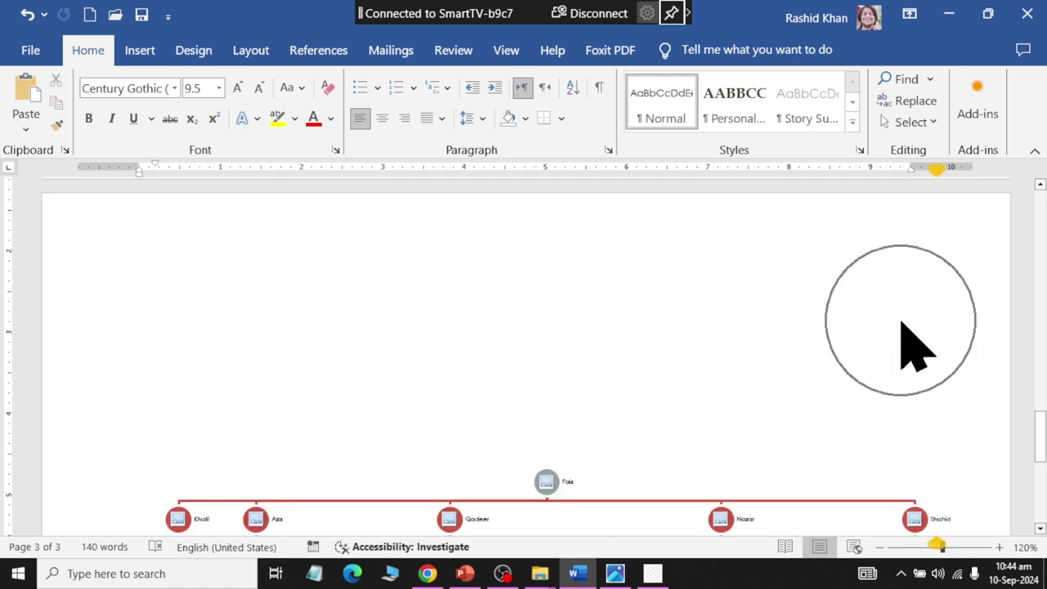
scroll(915, 343, "up", 1, "ctrl")
scroll(914, 343, "down", 1)
scroll(915, 343, "down", 1)
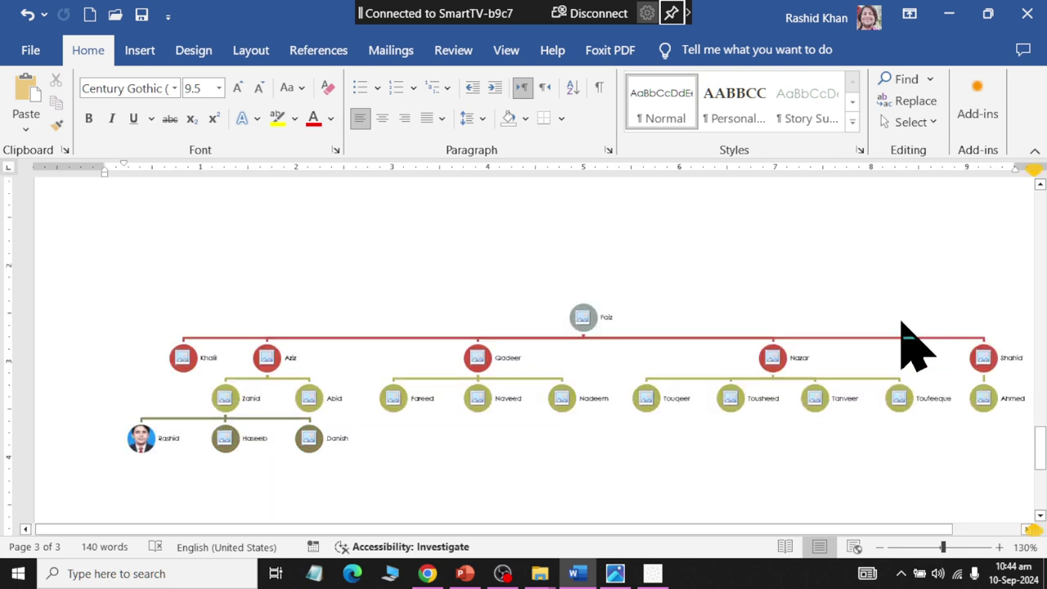
scroll(896, 321, "up", 1)
scroll(891, 323, "up", 3)
scroll(890, 321, "up", 3)
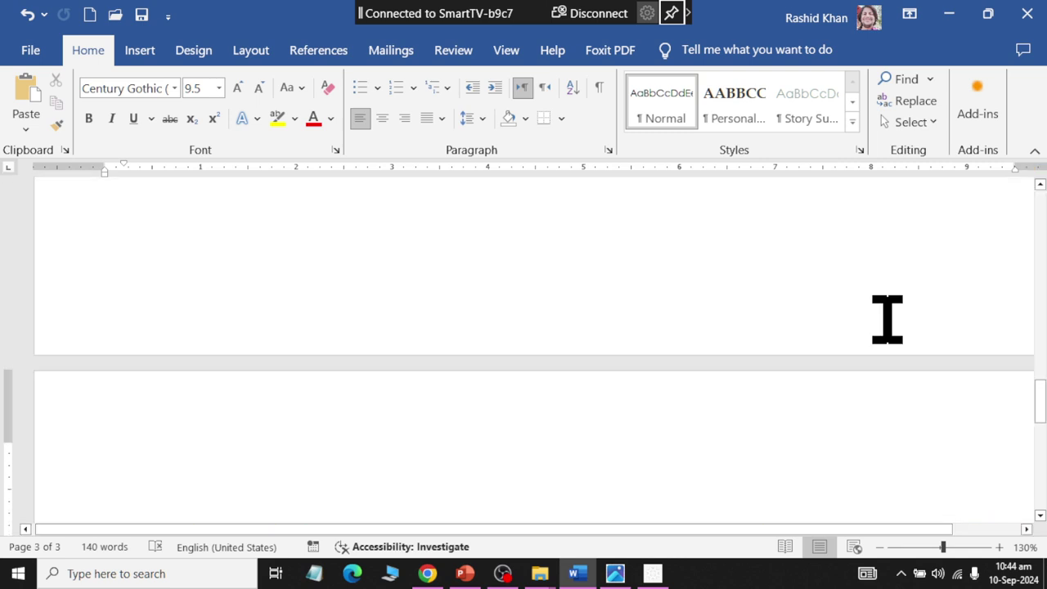
scroll(887, 319, "up", 4)
scroll(888, 327, "up", 2)
scroll(892, 345, "up", 6)
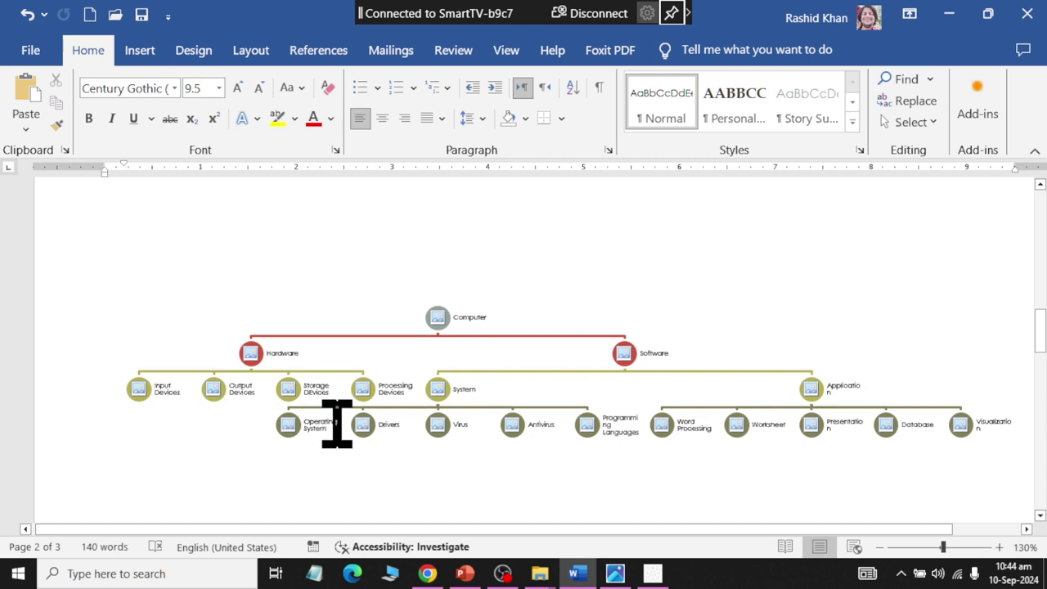
scroll(350, 420, "up", 3)
scroll(355, 374, "up", 3)
scroll(355, 374, "up", 3)
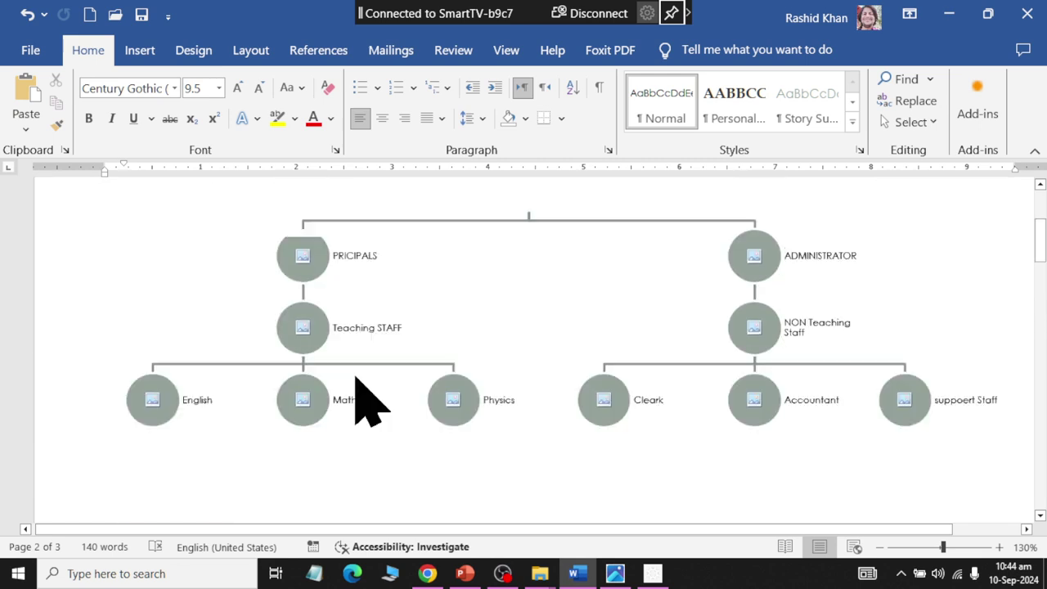
scroll(367, 401, "up", 1)
scroll(360, 393, "up", 3)
scroll(359, 392, "down", 3)
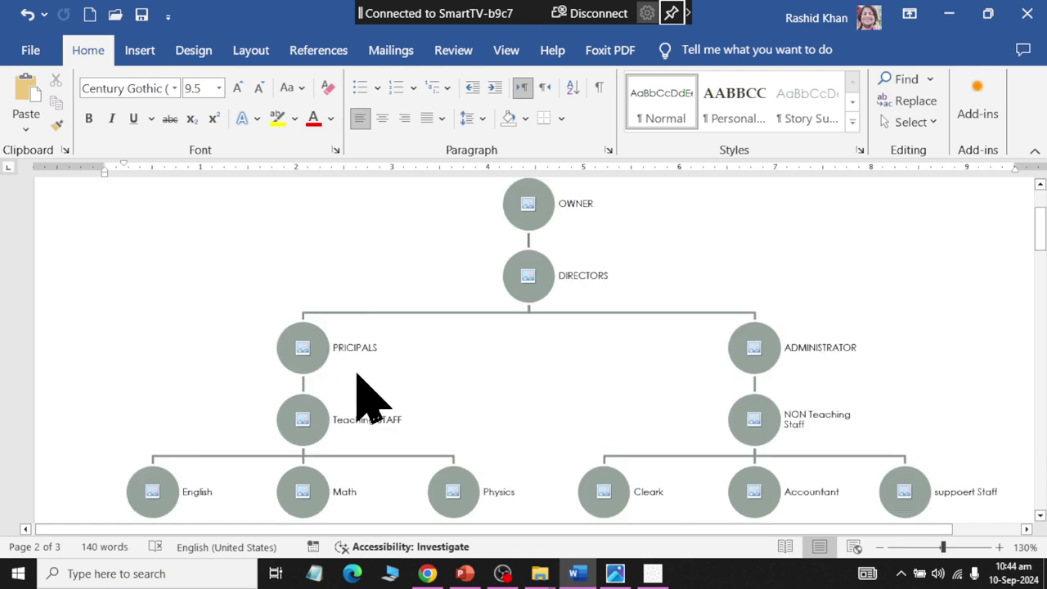
scroll(357, 375, "down", 3)
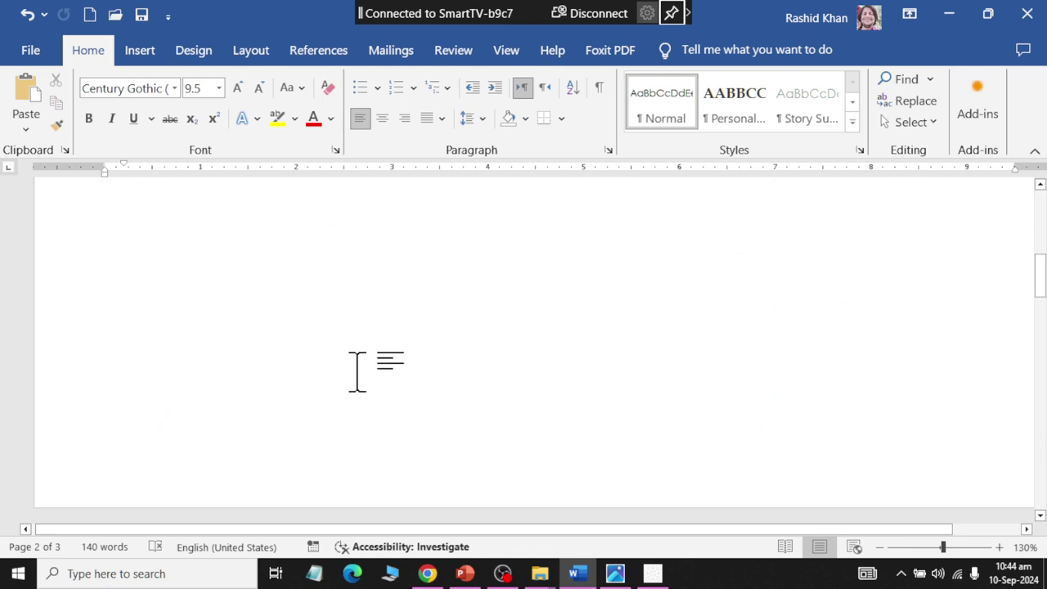
scroll(357, 375, "down", 5)
scroll(357, 375, "up", 5)
scroll(357, 373, "down", 1)
scroll(357, 373, "up", 5)
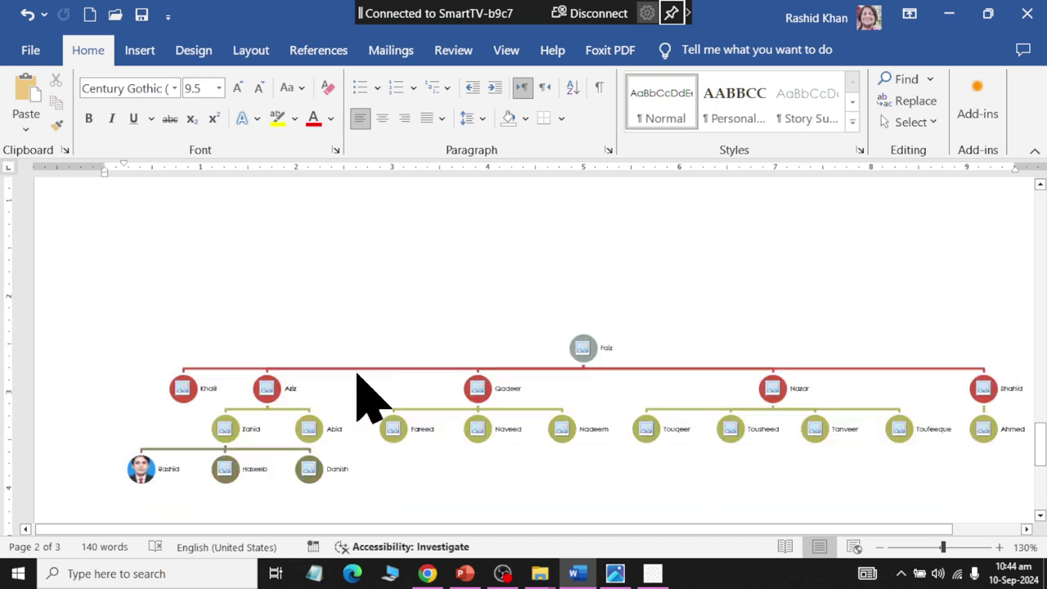
scroll(360, 384, "down", 4)
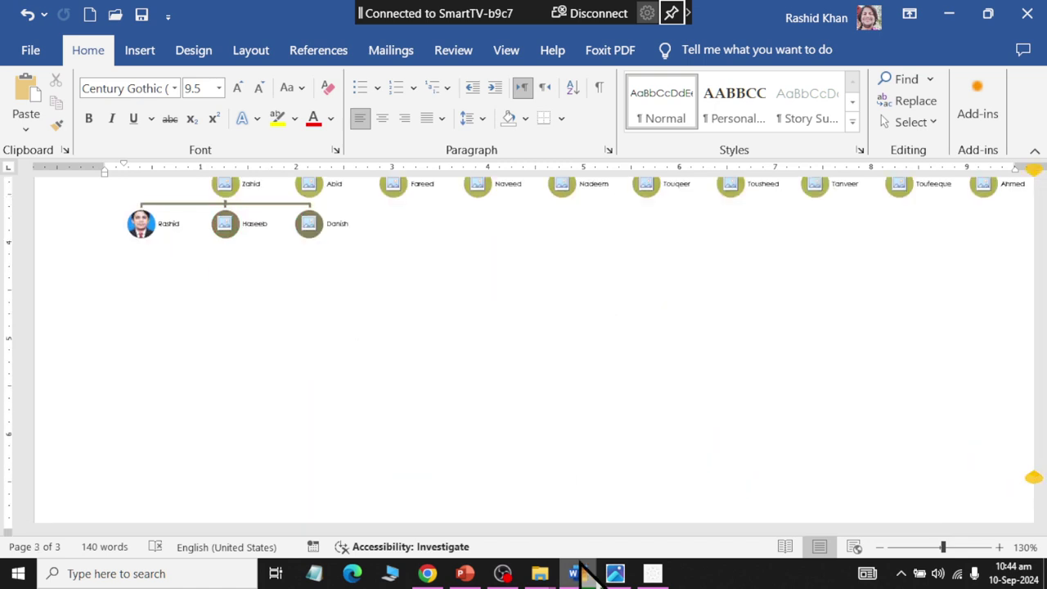